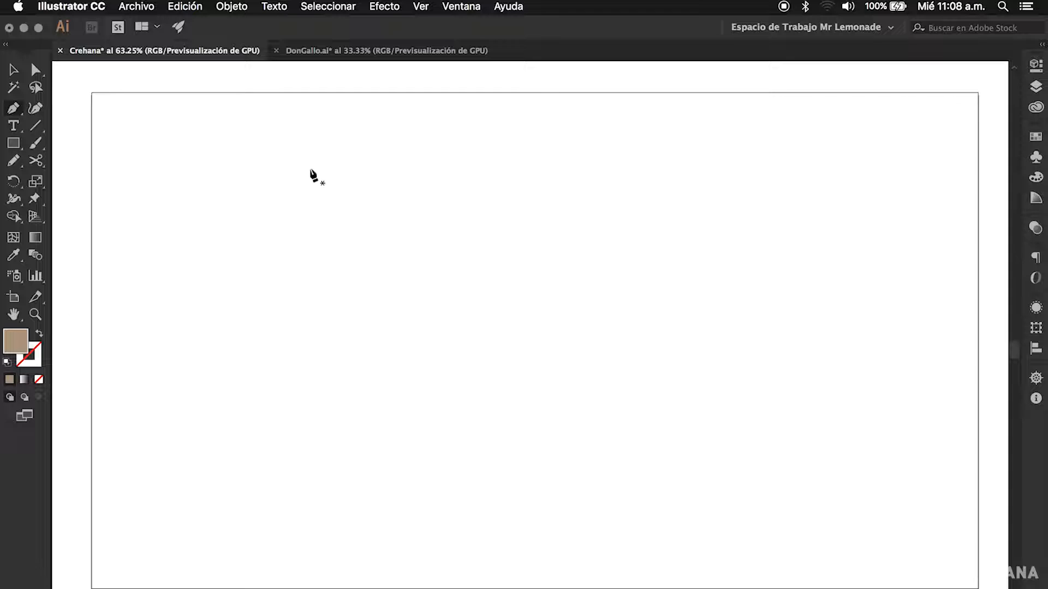
Step: Start an open path with the Pen tool, placing seven corner points in straight segments across the artboard's upper half
click(13, 111)
click(330, 201)
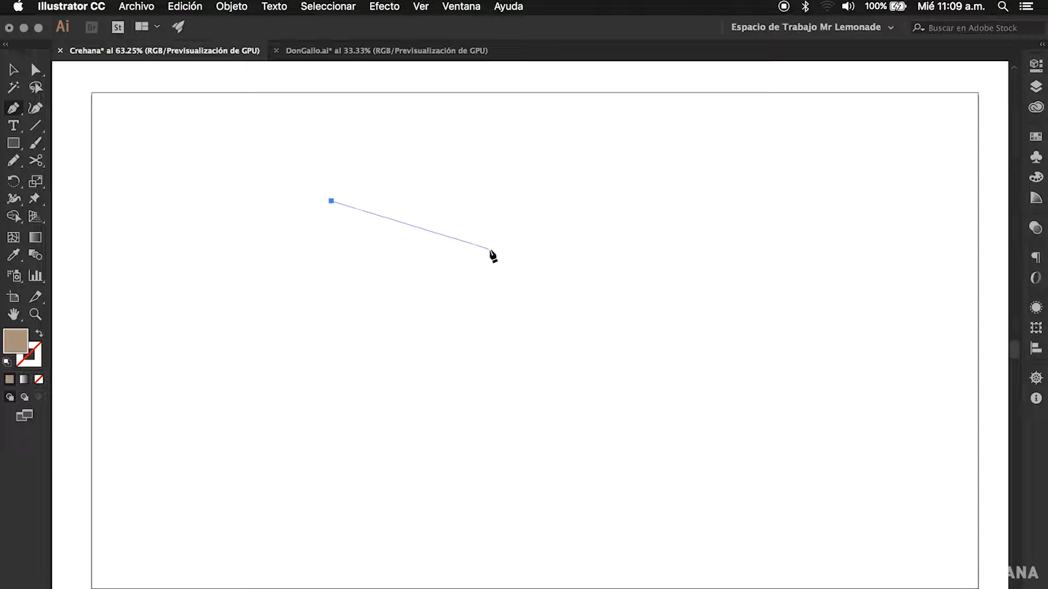
click(588, 185)
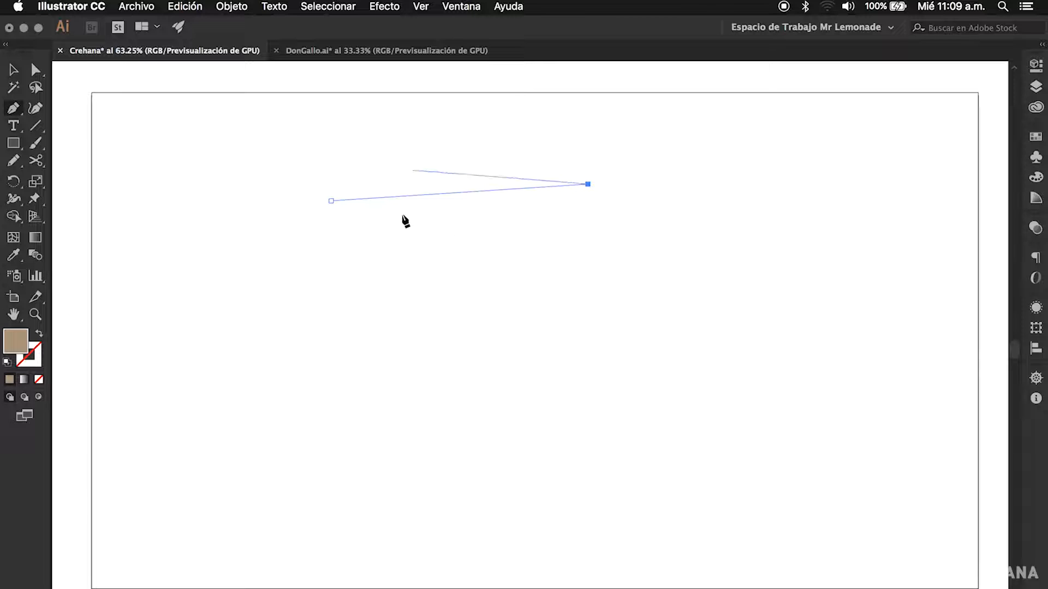
click(759, 155)
click(510, 324)
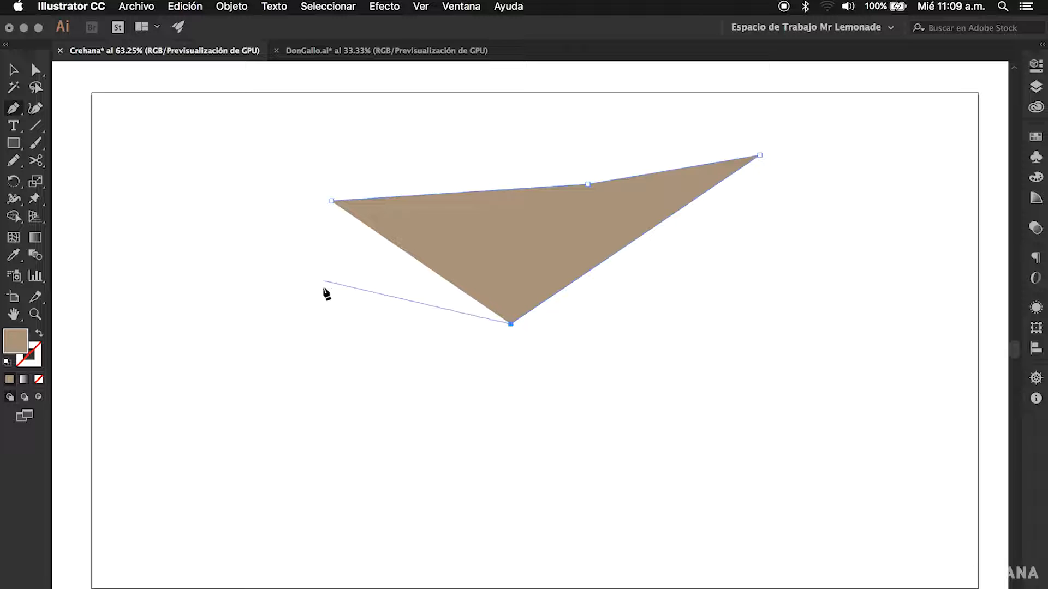
click(302, 296)
click(178, 236)
click(299, 120)
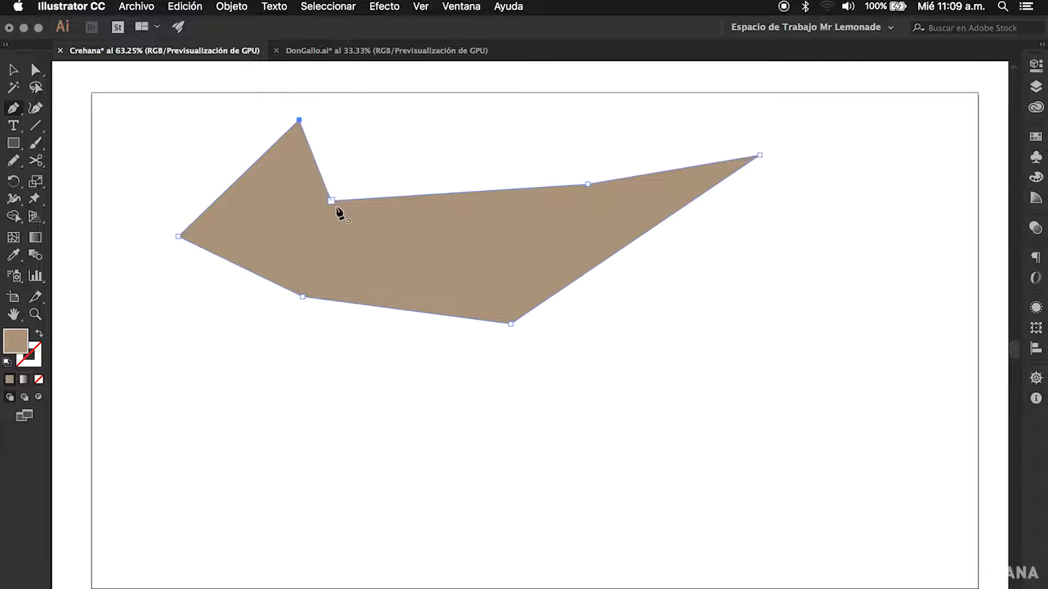
Step: Extend the path with eleven straight segments, looping around the outside of the existing points and into the artboard's lower half
click(531, 120)
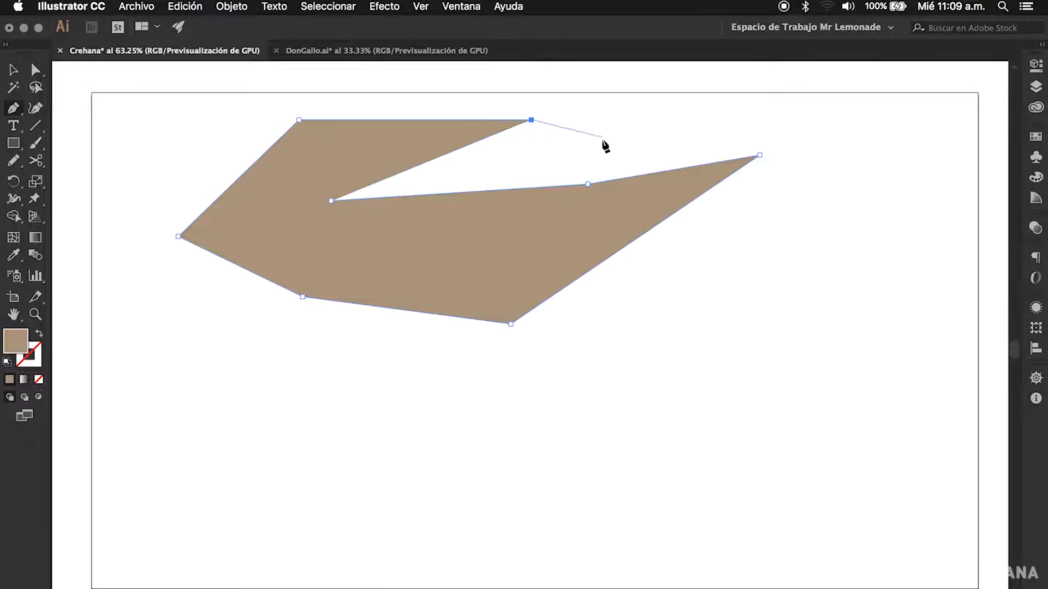
click(531, 158)
click(617, 140)
click(597, 108)
click(512, 86)
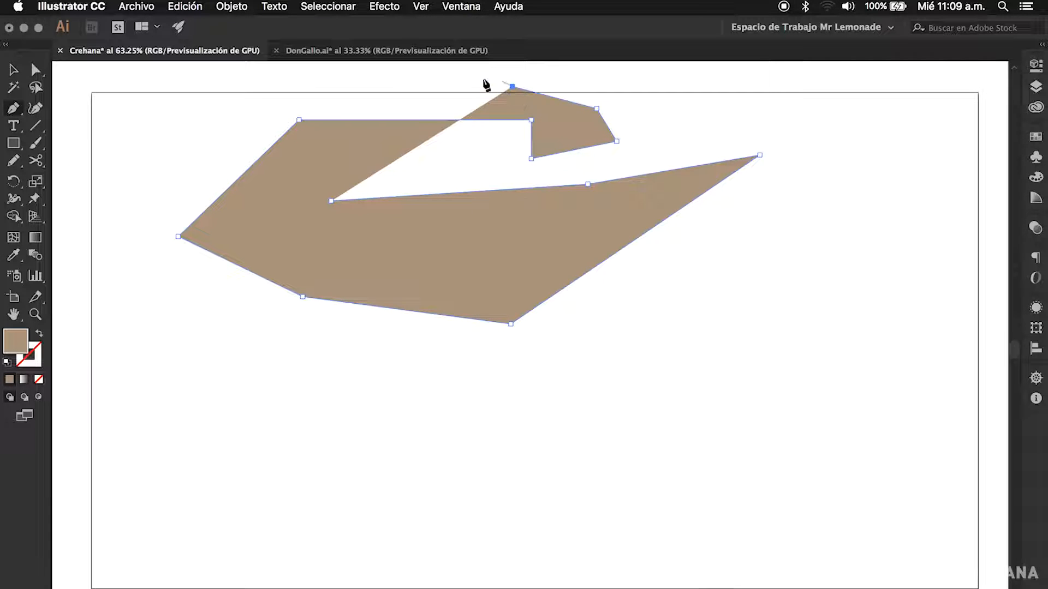
click(227, 101)
click(133, 247)
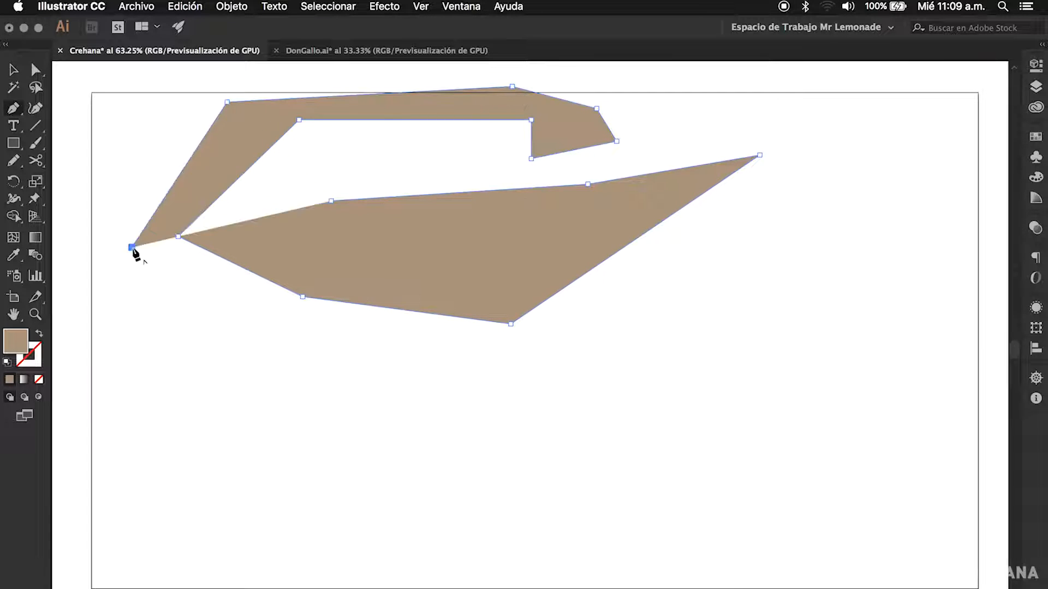
click(359, 448)
click(680, 344)
click(717, 462)
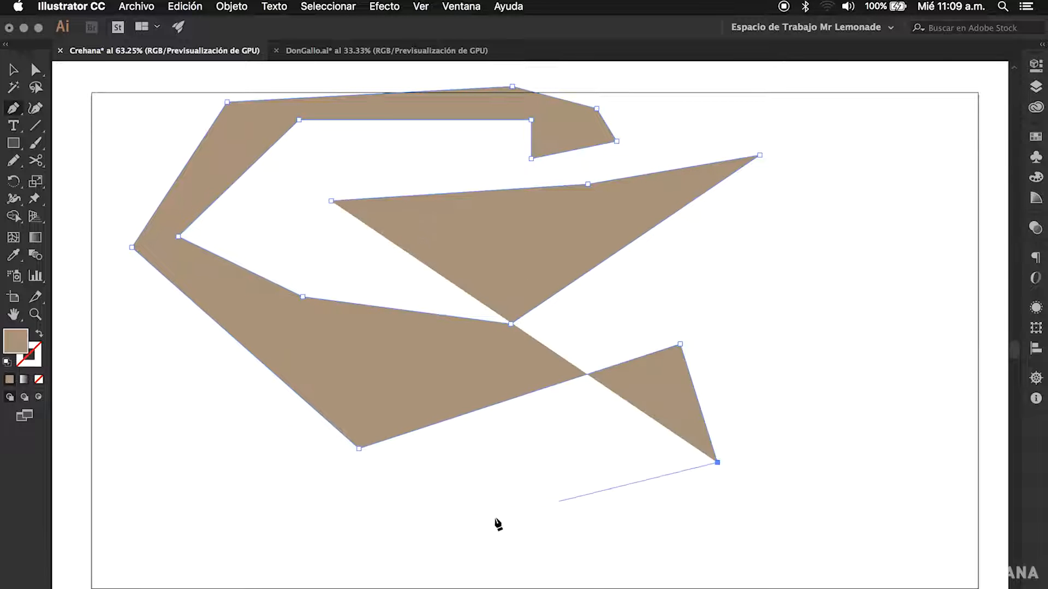
click(424, 531)
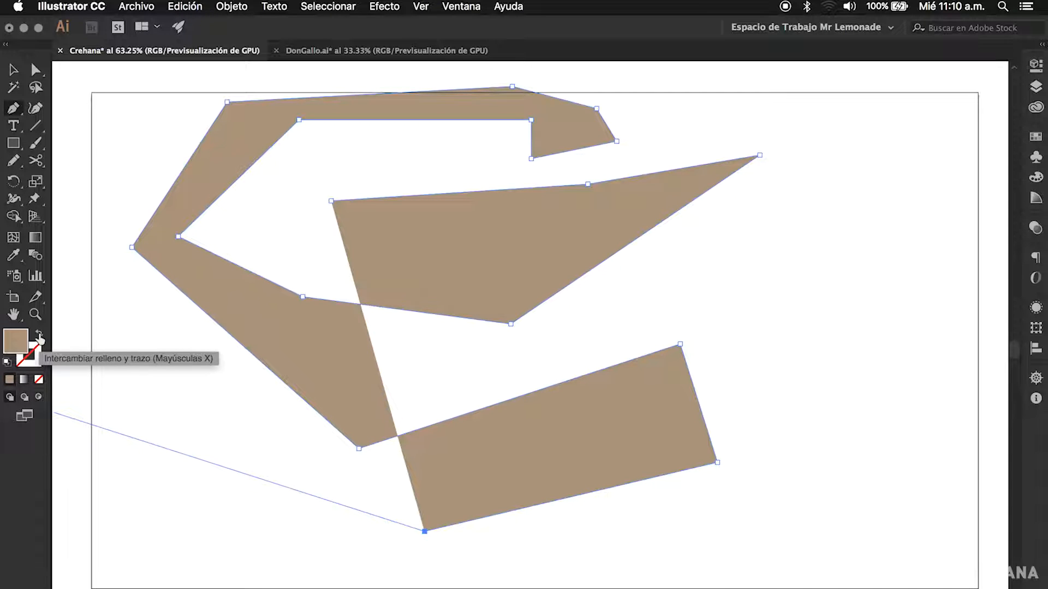
Step: Swap the path's fill and stroke colors and set the stroke weight to 11 pt
click(40, 338)
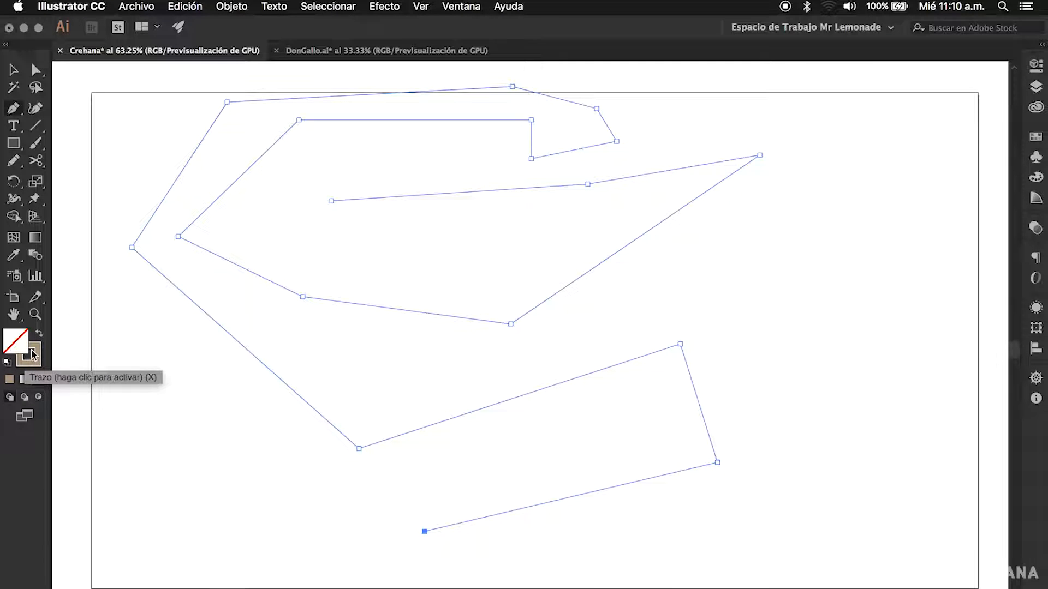
click(1036, 65)
click(914, 237)
click(914, 238)
click(913, 238)
click(915, 239)
click(915, 239)
click(915, 239)
click(915, 240)
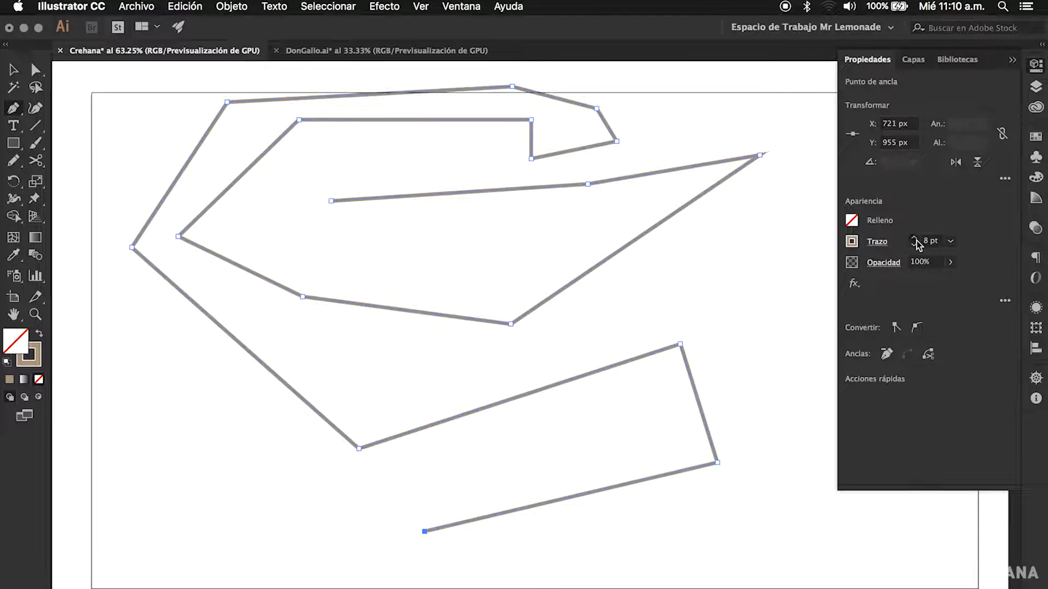
click(915, 239)
click(915, 239)
click(914, 239)
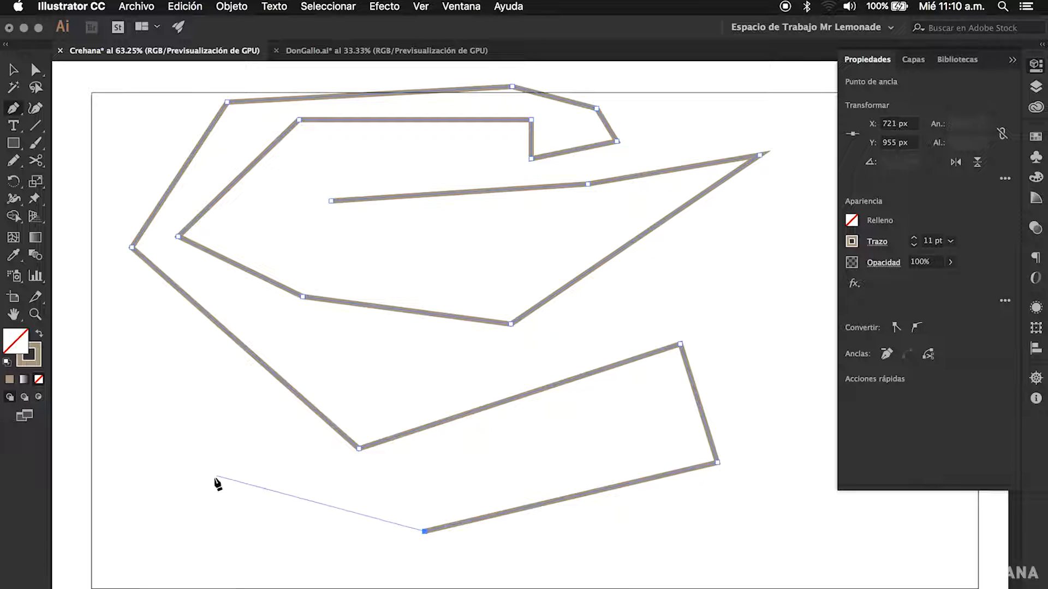
Step: Add three straight segments at the artboard's lower left, leave the path open and deselect it
click(196, 494)
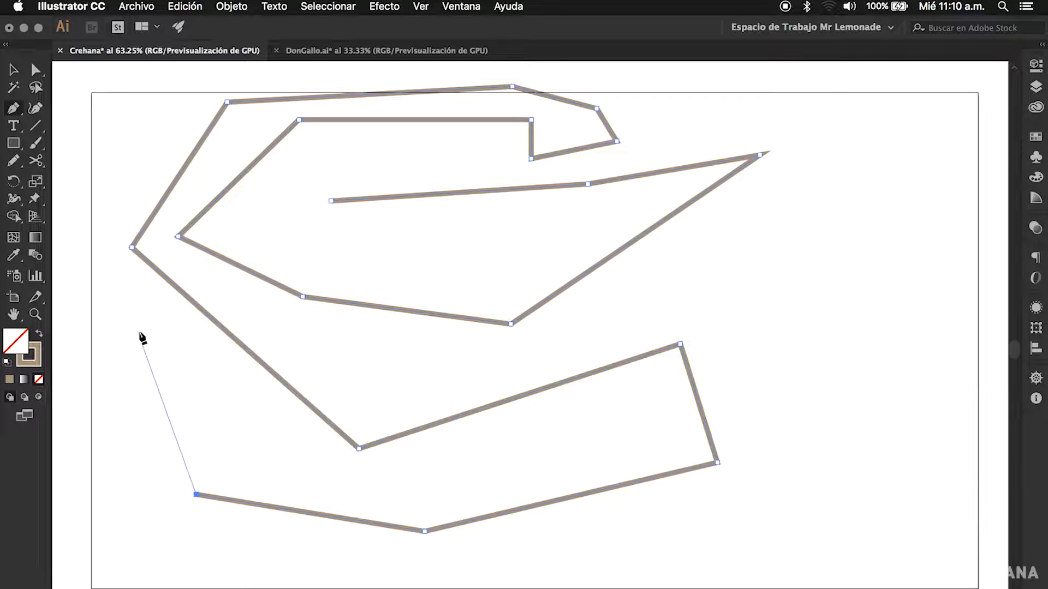
click(141, 327)
click(306, 469)
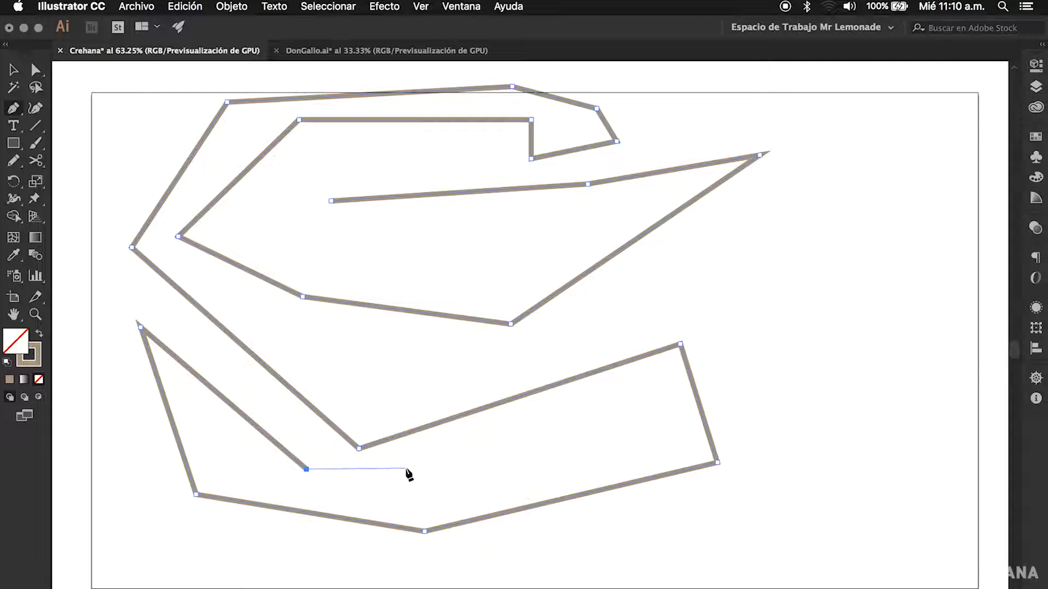
key(v)
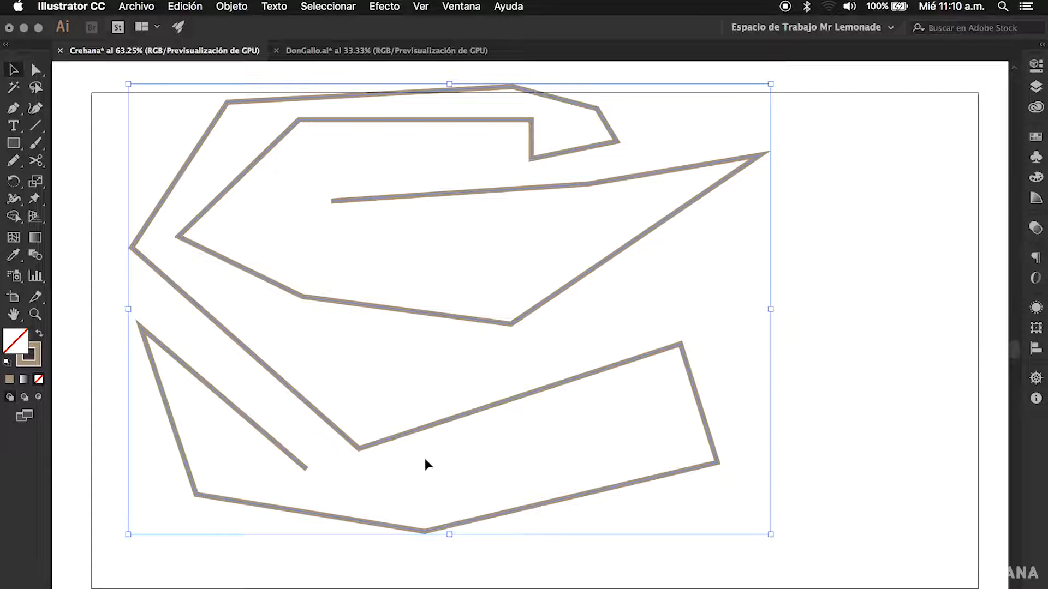
click(459, 459)
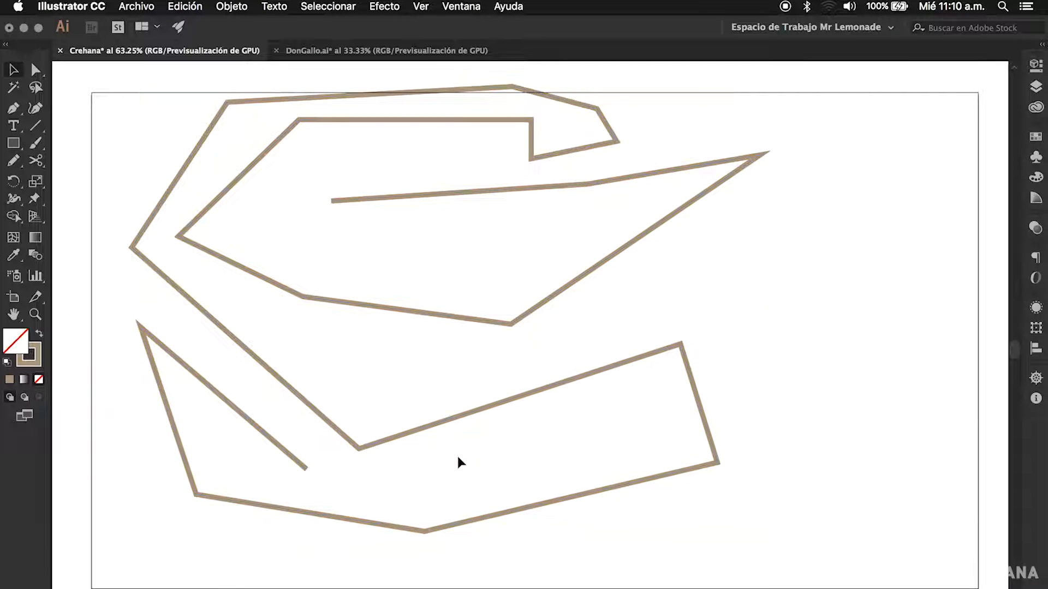
Step: Shift the straight-segment path slightly downward and delete it from the artboard
drag(457, 318, 460, 330)
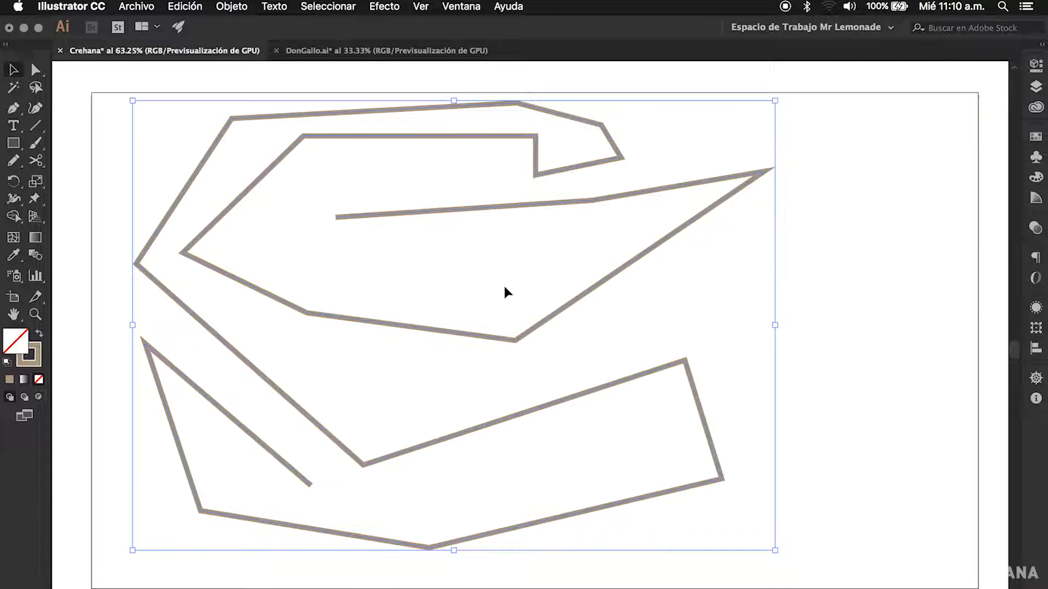
key(Delete)
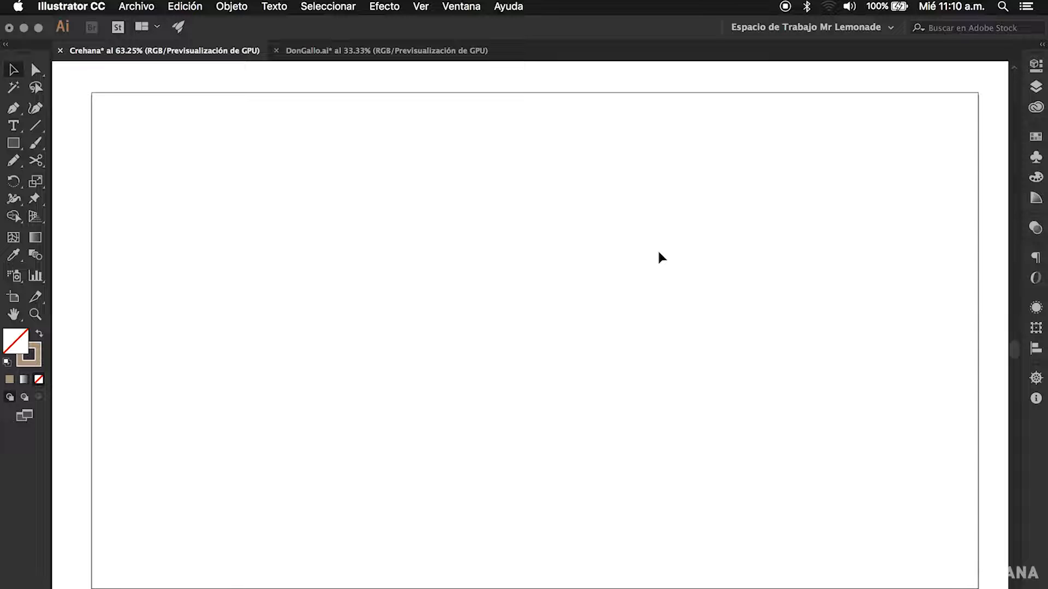
Step: Draw a closed rounded shape with the Pen tool from four anchor points, pulling direction handles on the right and left anchors
key(p)
click(330, 201)
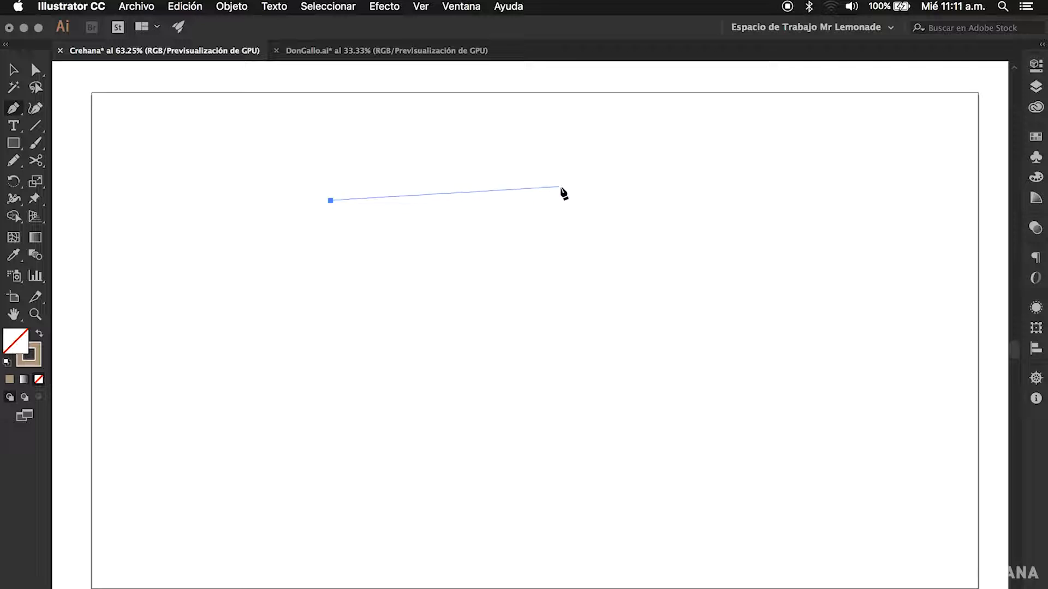
click(572, 215)
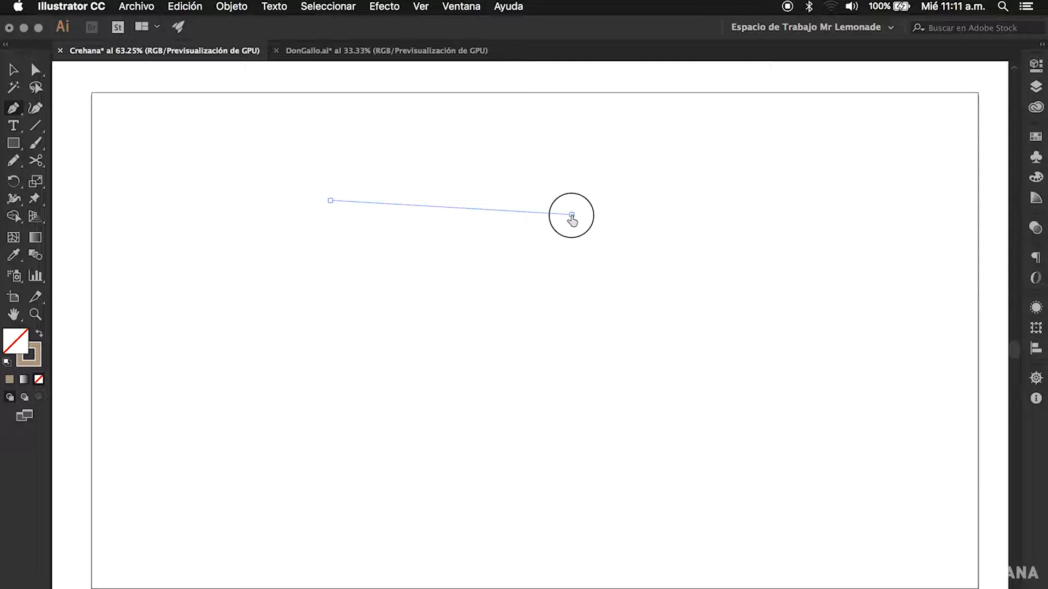
drag(572, 215, 630, 175)
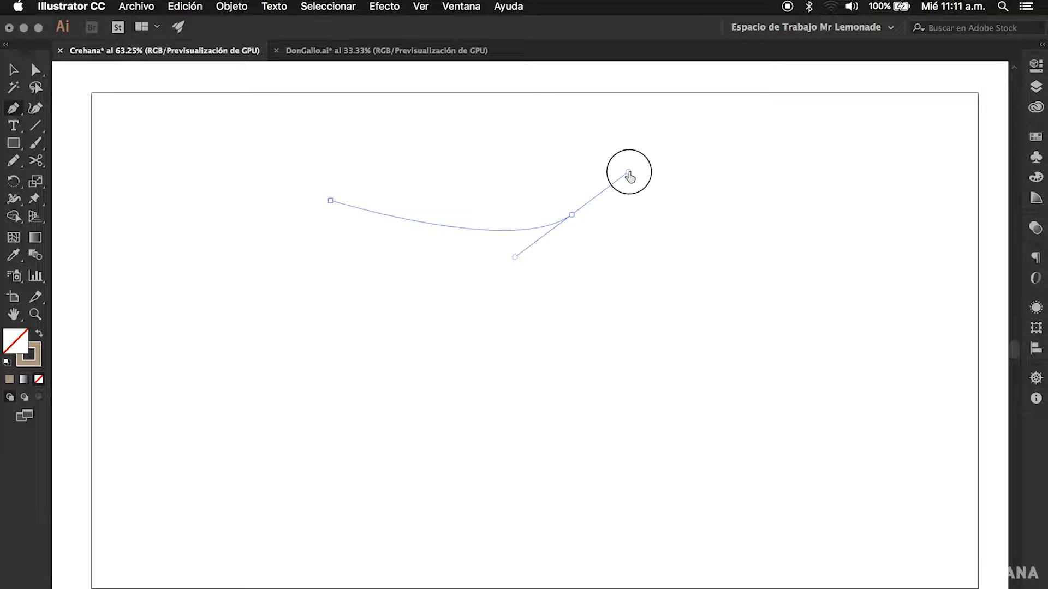
mouse_move(629, 174)
mouse_down()
mouse_move(742, 144)
mouse_move(741, 123)
mouse_move(759, 104)
mouse_move(702, 108)
mouse_move(721, 101)
mouse_move(752, 130)
mouse_move(750, 330)
mouse_move(652, 353)
mouse_move(694, 350)
mouse_move(687, 378)
mouse_move(727, 271)
mouse_move(633, 135)
mouse_move(717, 134)
mouse_move(711, 115)
mouse_move(734, 117)
mouse_move(651, 144)
mouse_move(568, 119)
mouse_move(505, 128)
mouse_move(470, 119)
mouse_move(508, 142)
mouse_move(650, 142)
mouse_move(748, 178)
mouse_move(709, 294)
mouse_move(718, 311)
mouse_move(698, 325)
mouse_up()
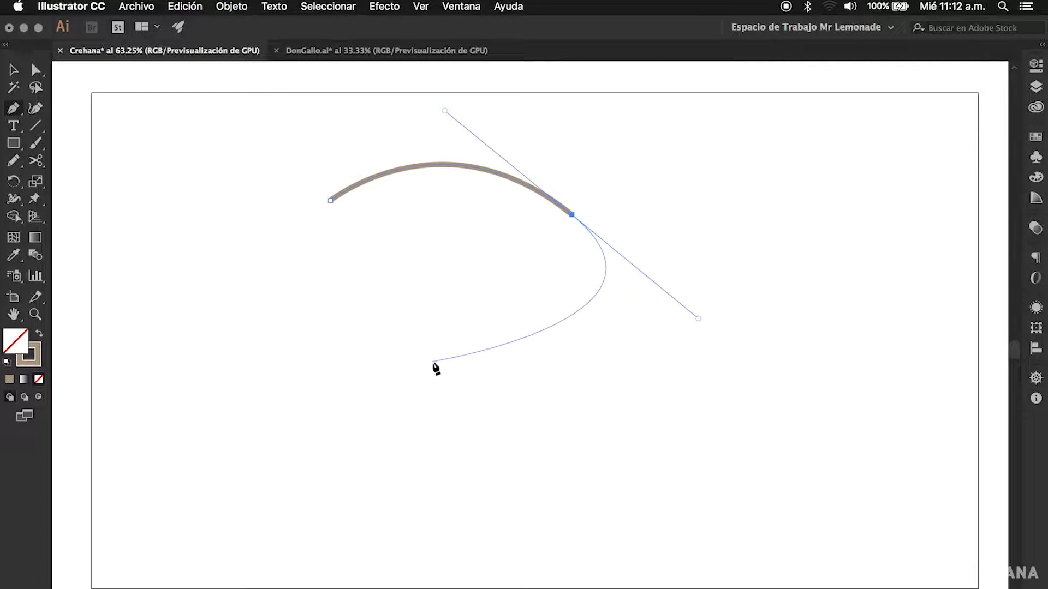
click(433, 362)
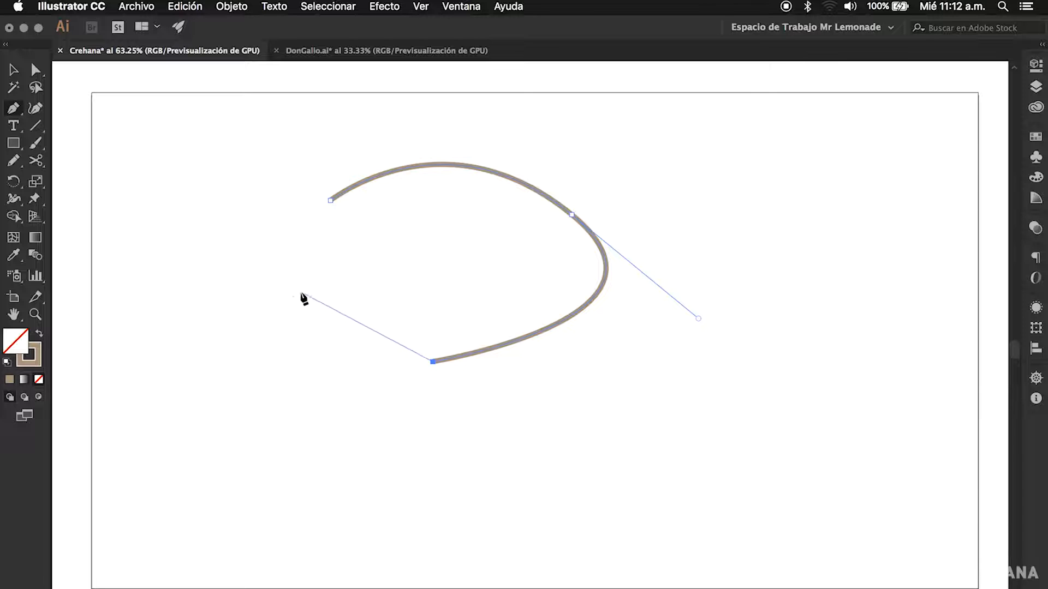
mouse_move(238, 323)
mouse_down()
mouse_move(207, 209)
mouse_move(212, 184)
mouse_move(212, 209)
mouse_move(302, 231)
mouse_move(253, 251)
mouse_move(250, 235)
mouse_up()
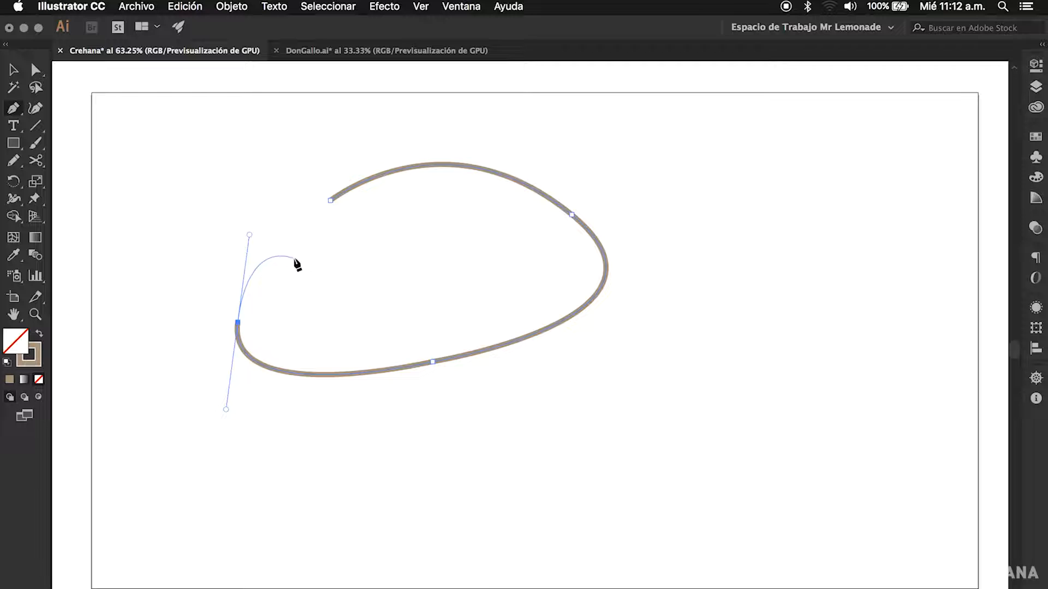
click(330, 200)
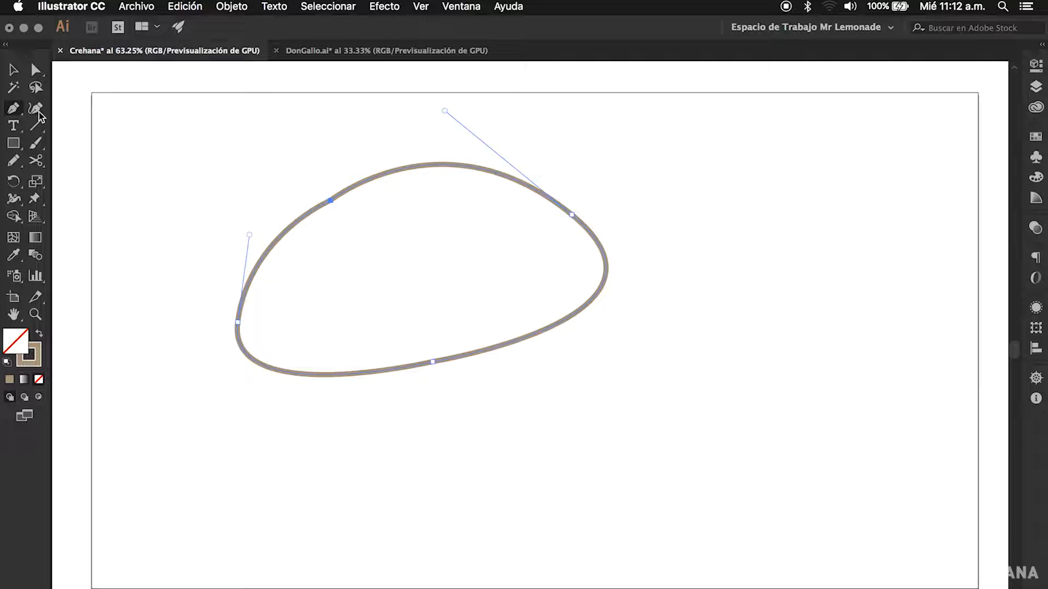
Step: Move the closed curved shape down and to the right, near the middle of the artboard
click(15, 70)
click(431, 188)
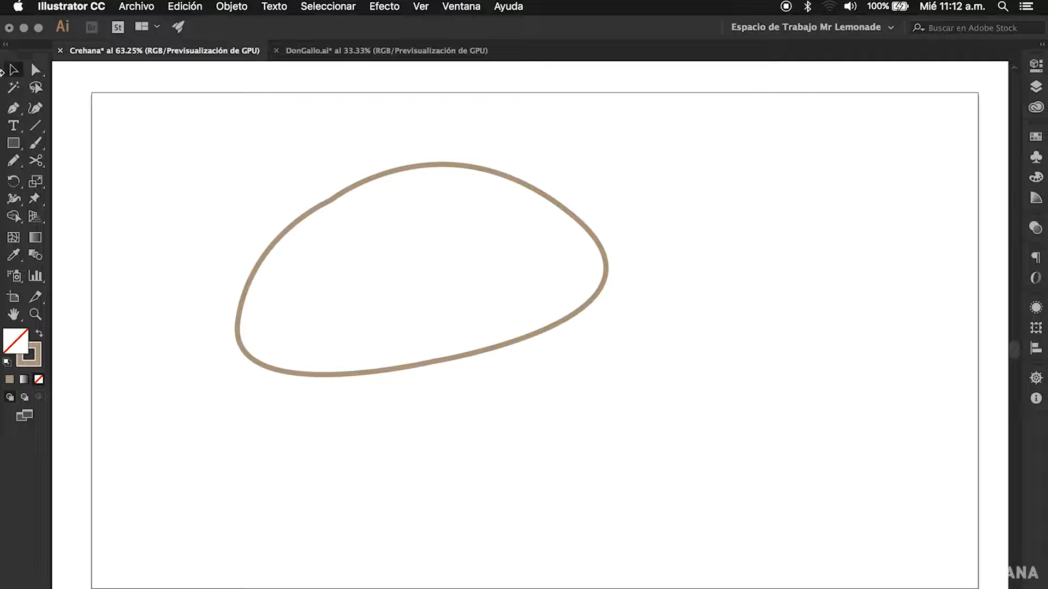
drag(422, 173, 493, 219)
click(599, 434)
mouse_move(607, 381)
mouse_down()
mouse_move(549, 363)
mouse_move(614, 391)
mouse_up()
click(513, 322)
click(410, 257)
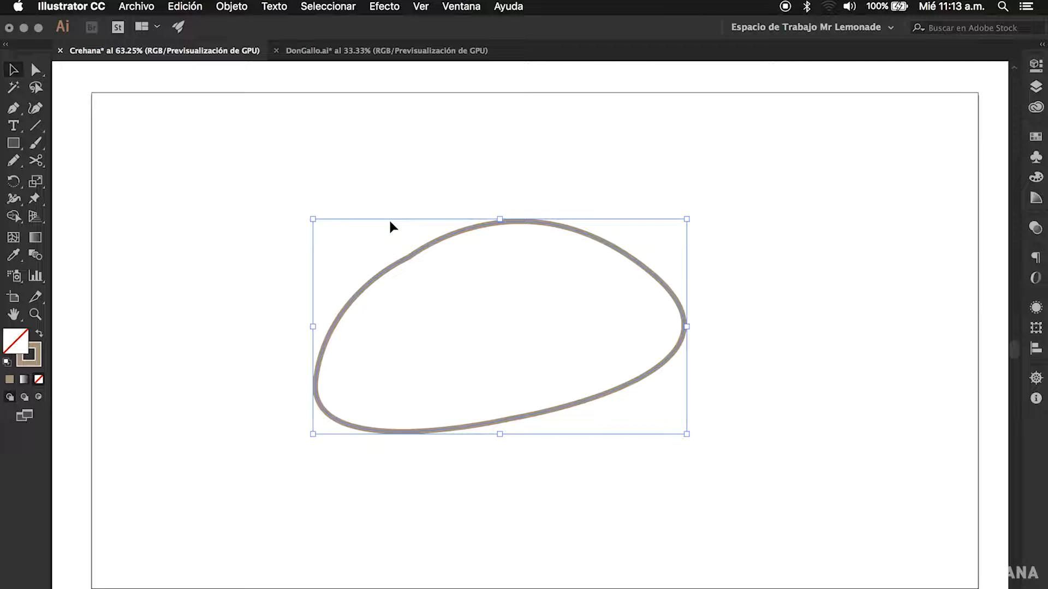
Step: Widen the shape with the Direct Selection tool by repositioning its upper, right and left anchors and adjusting their handles
key(a)
click(410, 257)
drag(409, 258, 401, 231)
drag(525, 167, 560, 159)
drag(651, 269, 679, 260)
drag(318, 388, 288, 382)
drag(299, 299, 274, 295)
drag(403, 230, 421, 229)
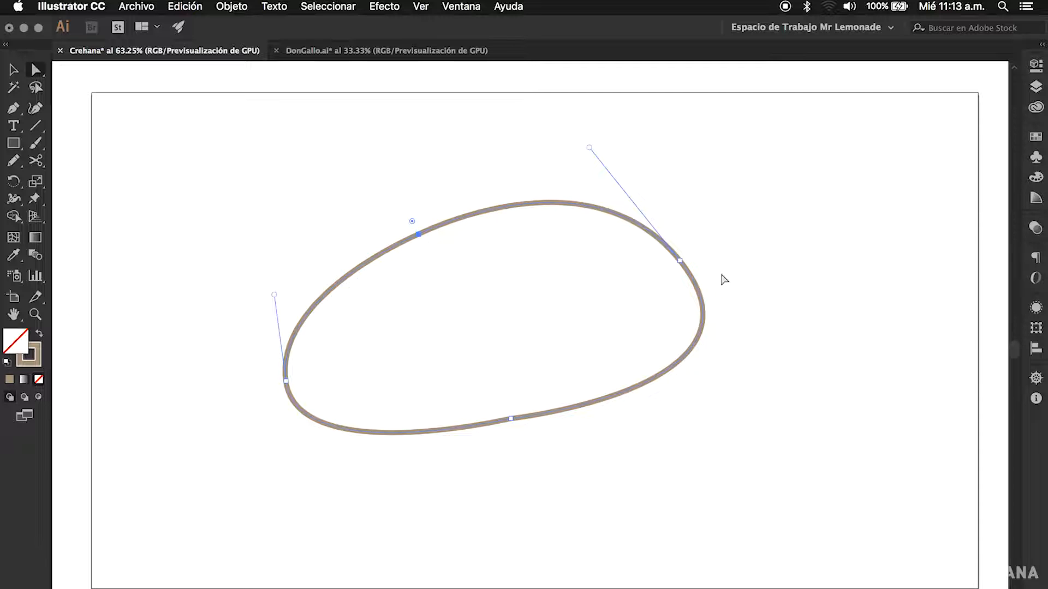
Step: Reposition the shape's right anchor and pull its bottom anchor up and to the left to form an inward notch
drag(679, 261, 698, 249)
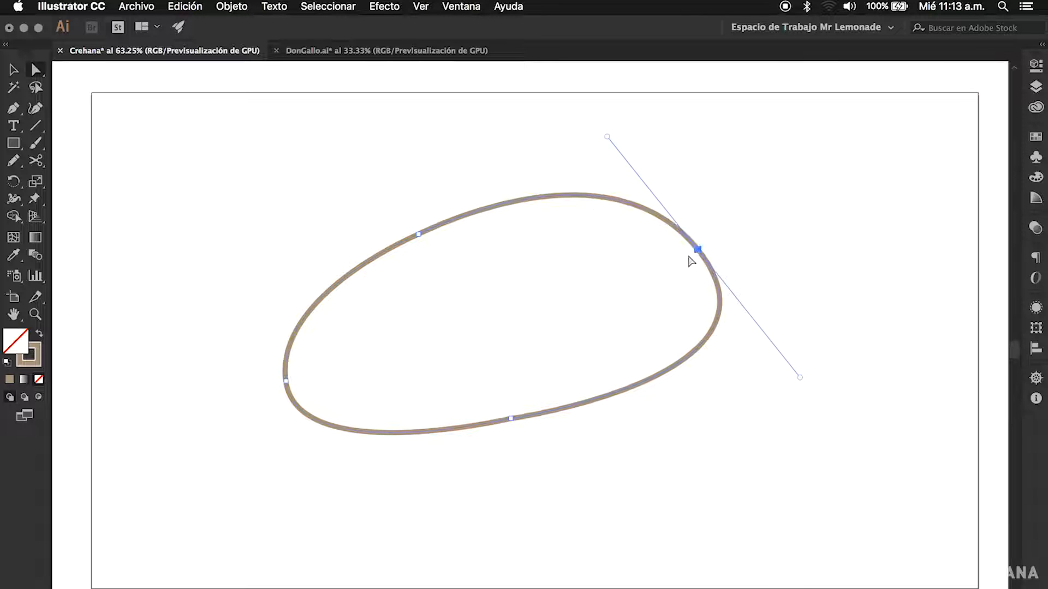
drag(511, 419, 520, 438)
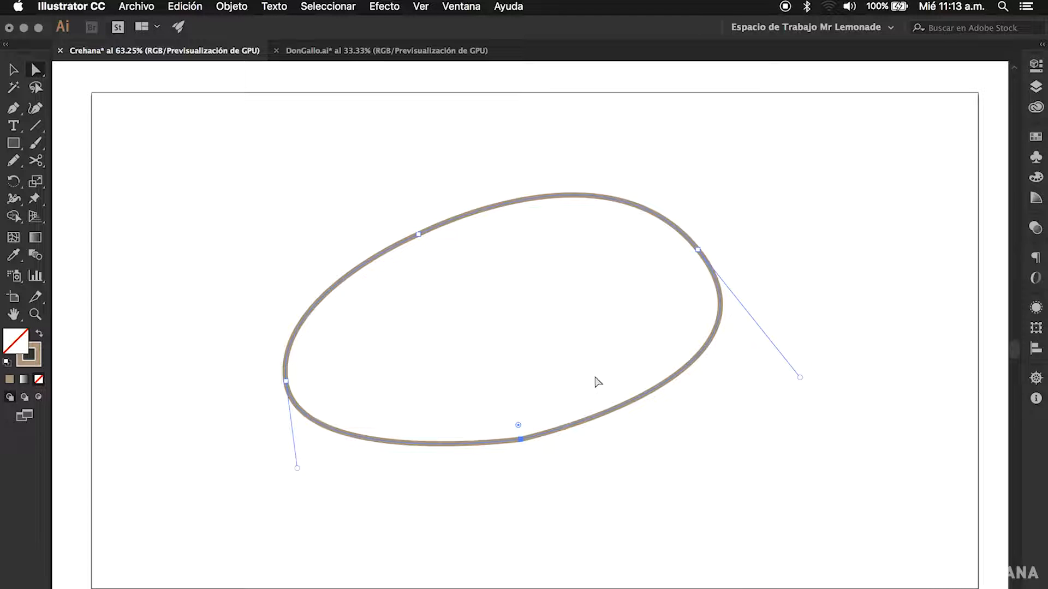
drag(698, 250, 704, 232)
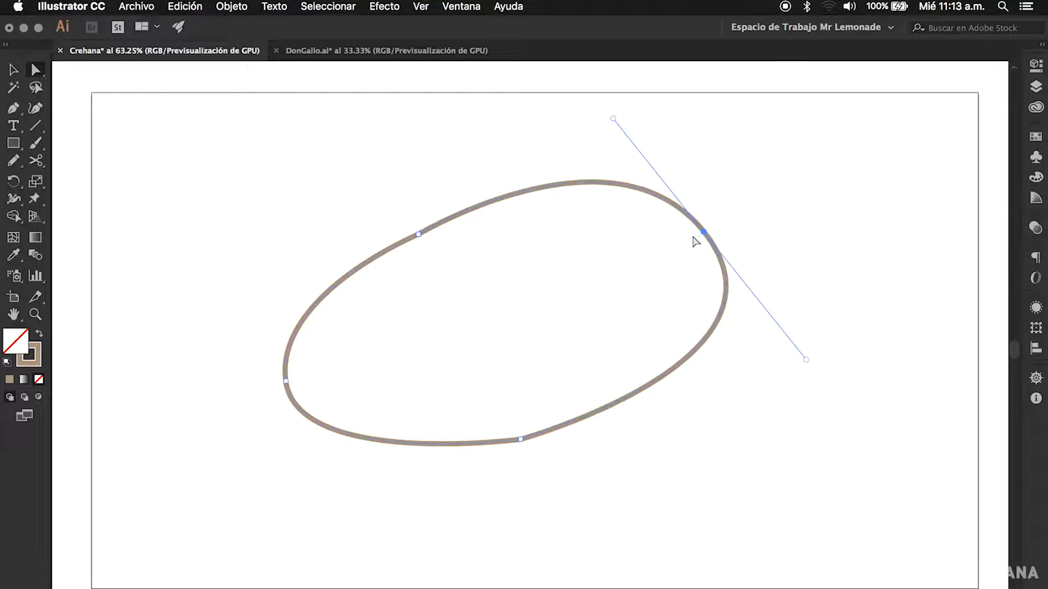
drag(704, 232, 694, 249)
drag(521, 440, 480, 351)
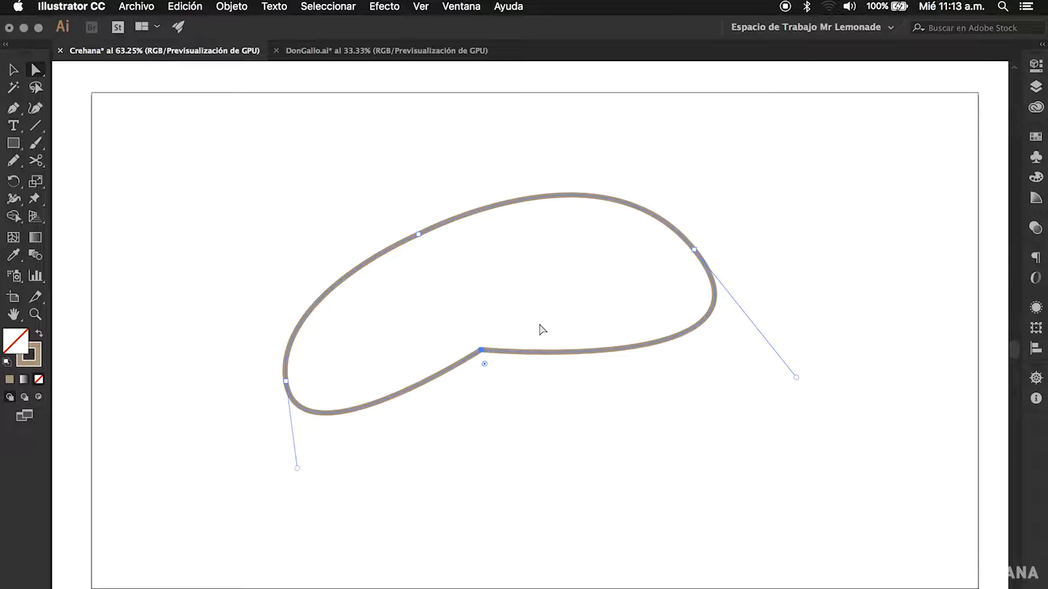
drag(481, 351, 458, 356)
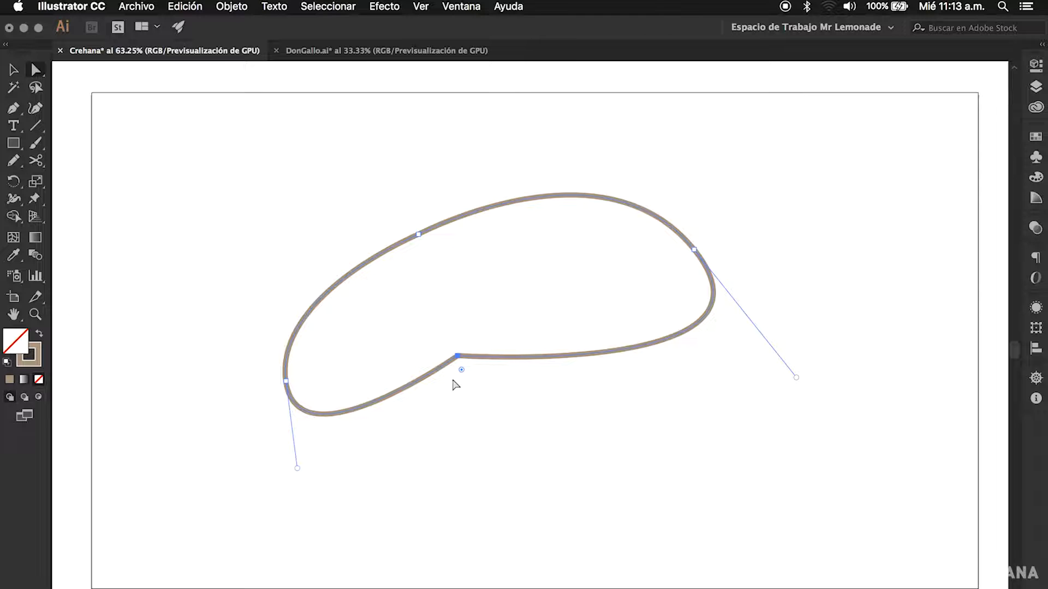
Step: Move the shape's right anchor point up and to the left
click(1037, 66)
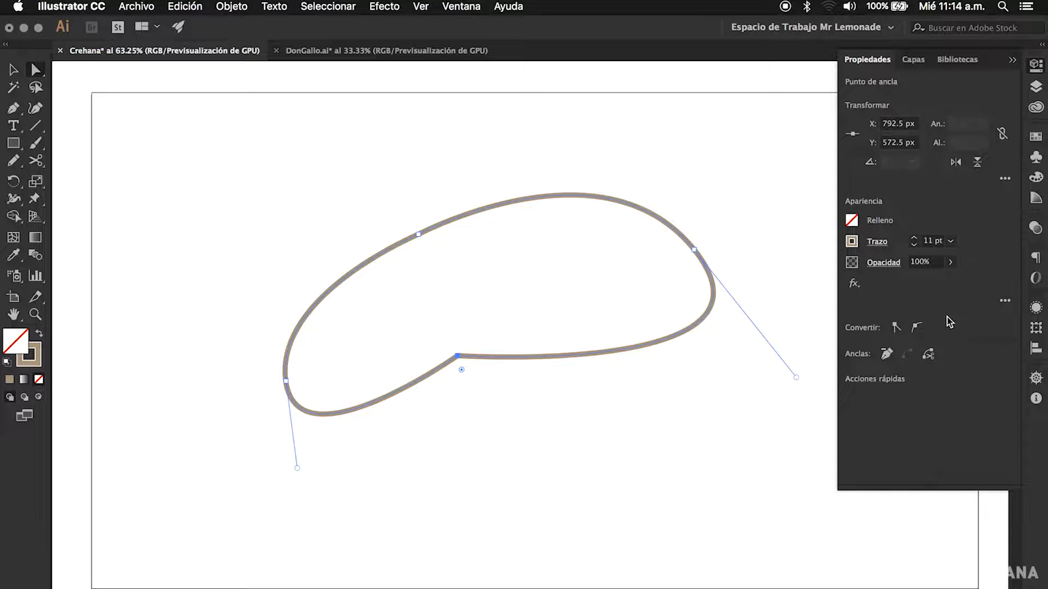
click(695, 251)
drag(695, 250, 661, 224)
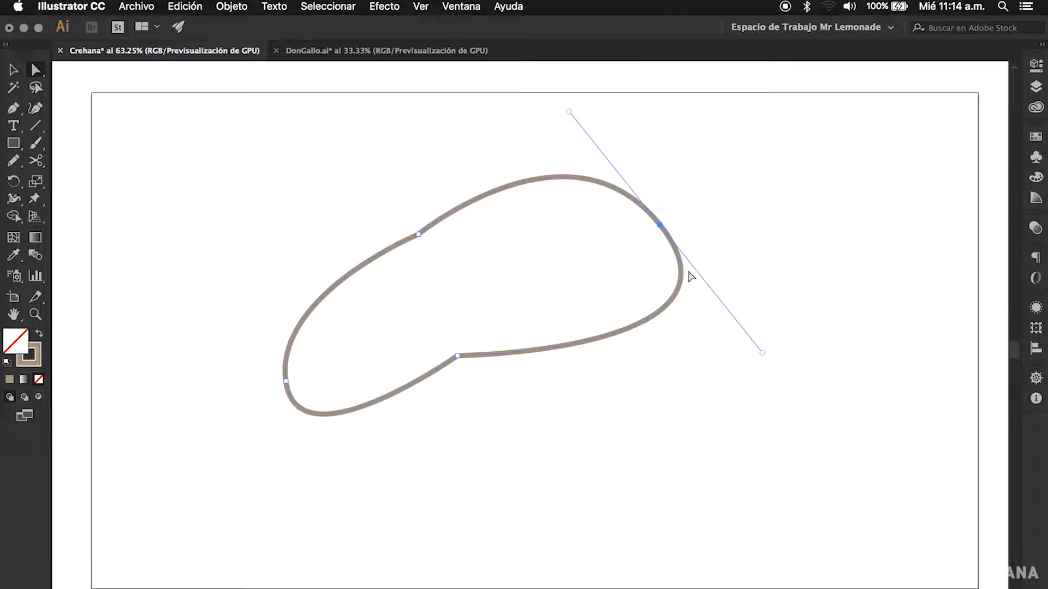
Step: Convert the curved shape's right anchor point to a corner and nudge it slightly to the left
click(1036, 66)
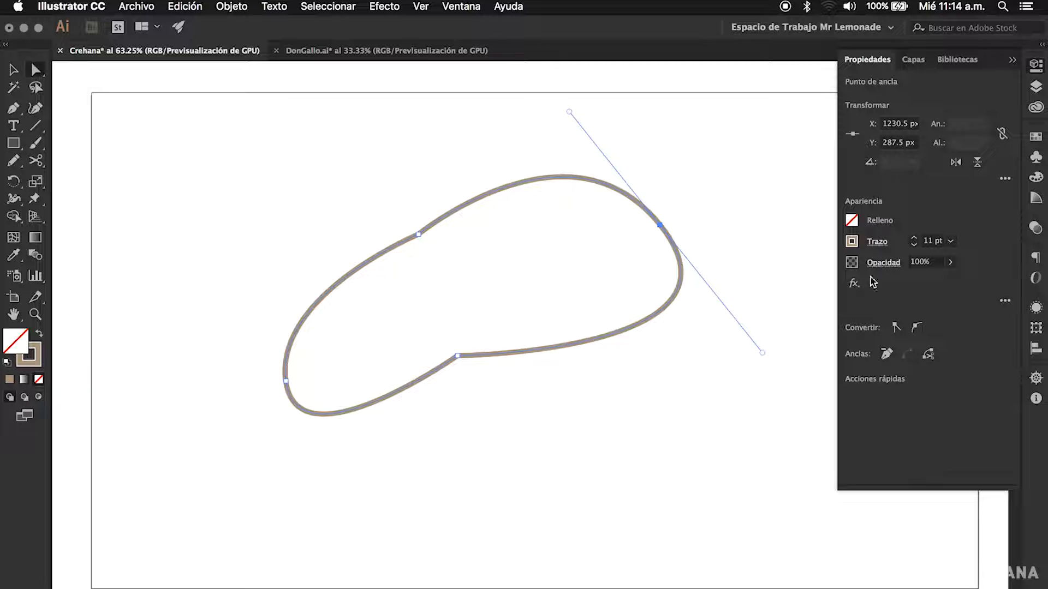
click(896, 329)
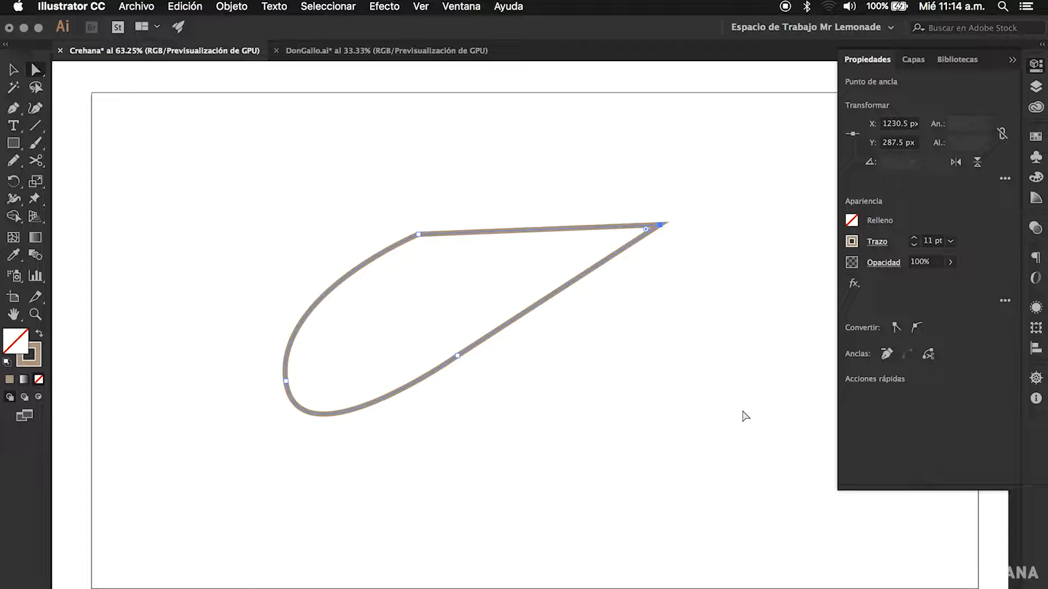
mouse_move(661, 226)
mouse_down()
mouse_move(638, 230)
mouse_move(653, 225)
mouse_up()
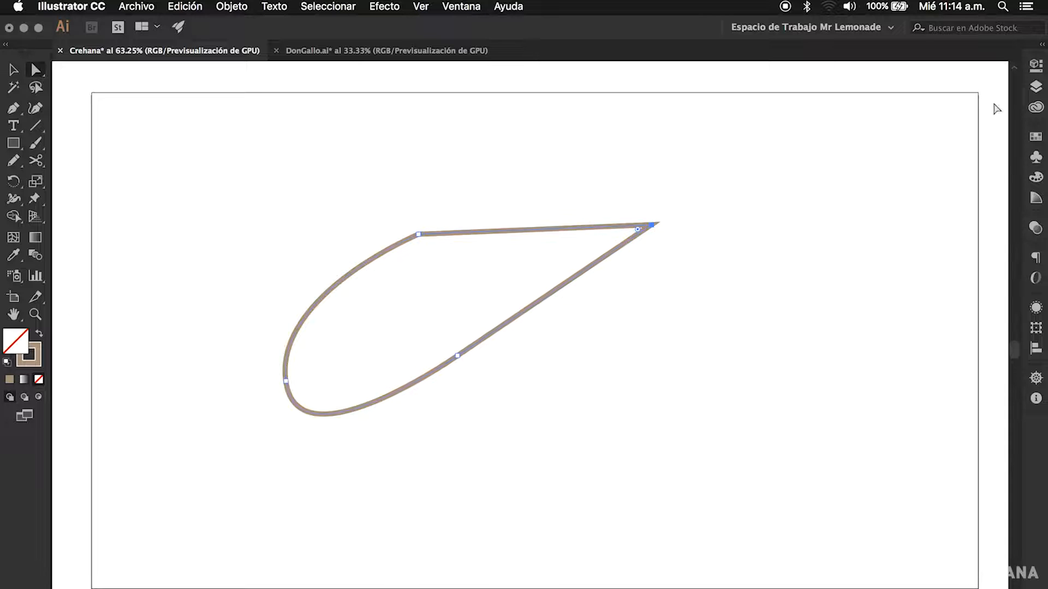
Step: Convert the shape's right corner anchor back to a smooth point
click(1037, 66)
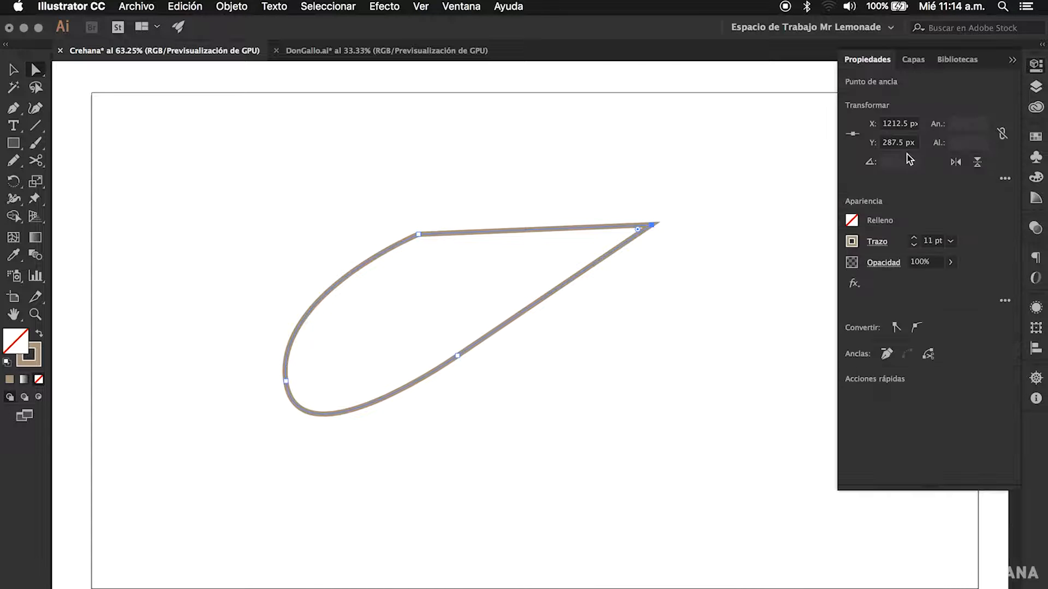
click(916, 327)
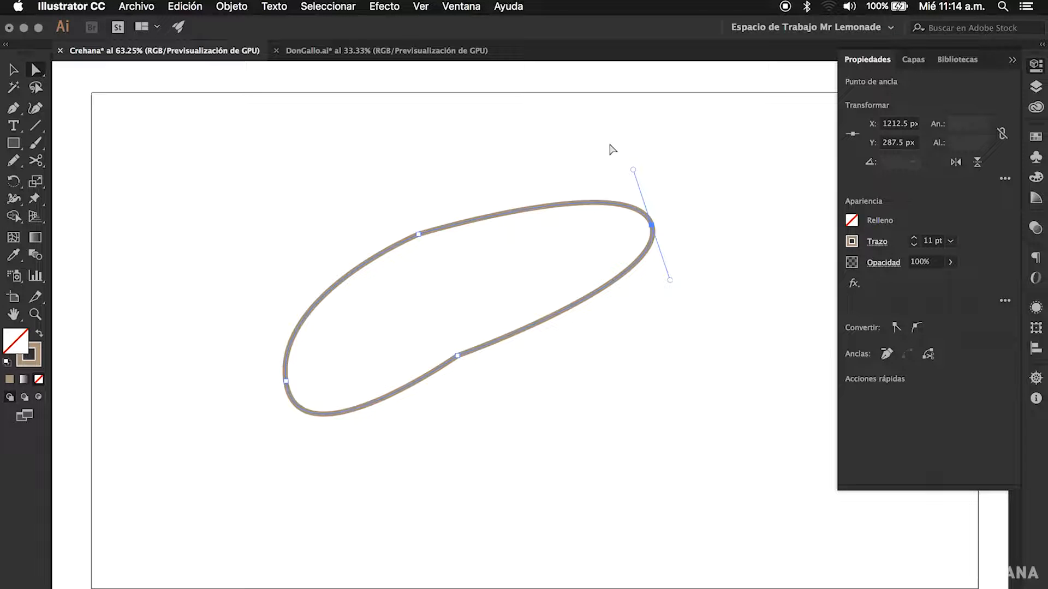
click(652, 228)
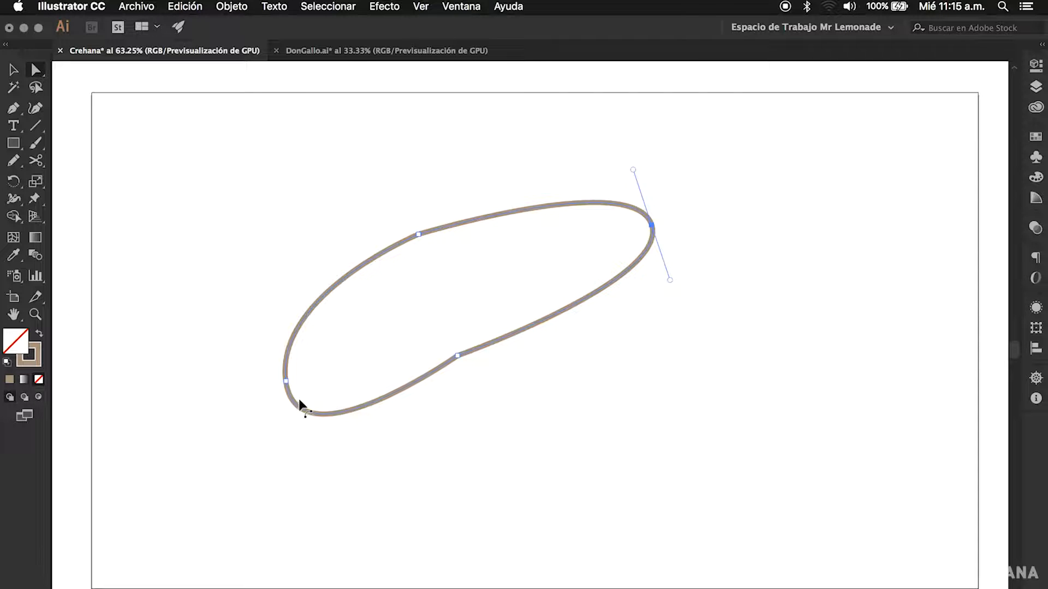
Step: Move the shape's left anchor up and to the left and convert it to a corner point
drag(286, 381, 229, 332)
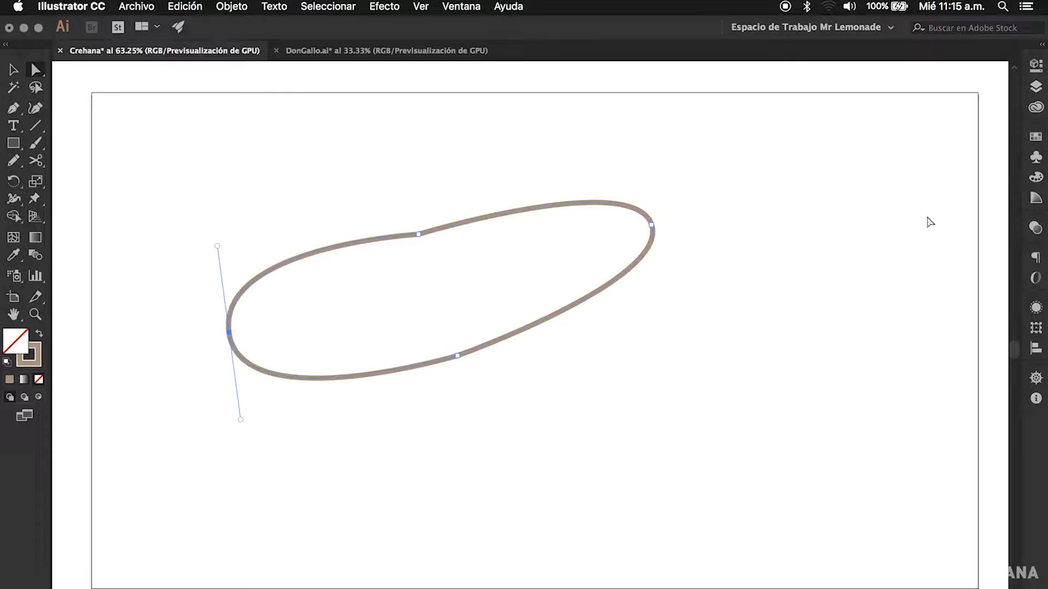
click(1034, 66)
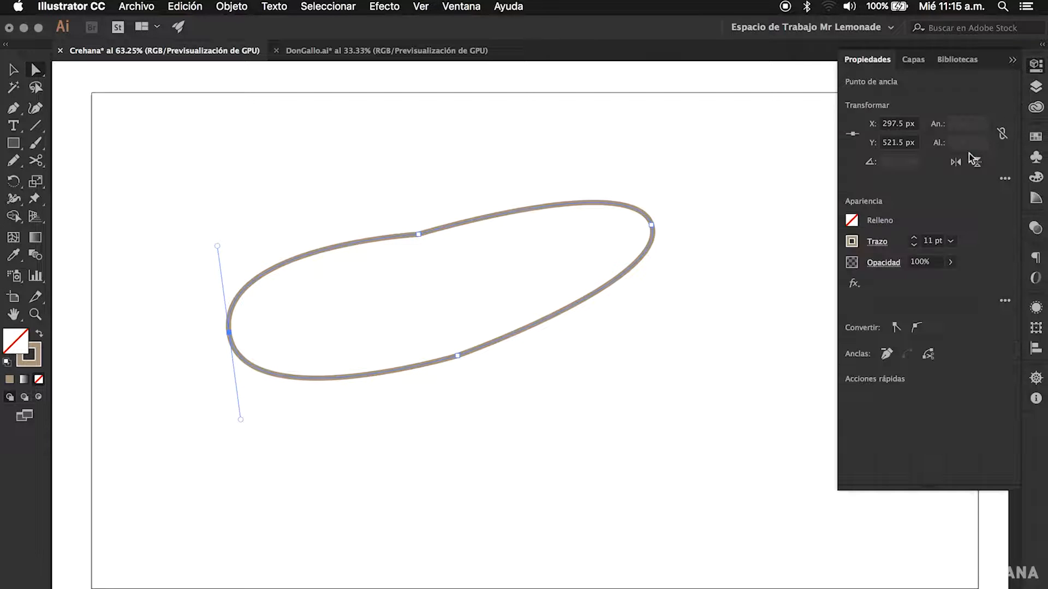
click(896, 327)
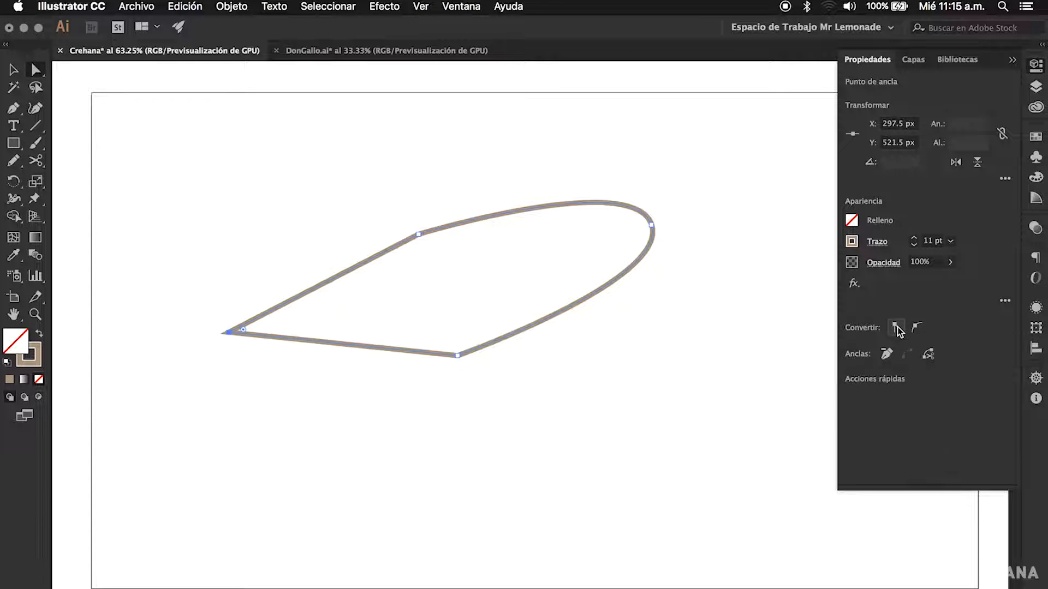
click(264, 371)
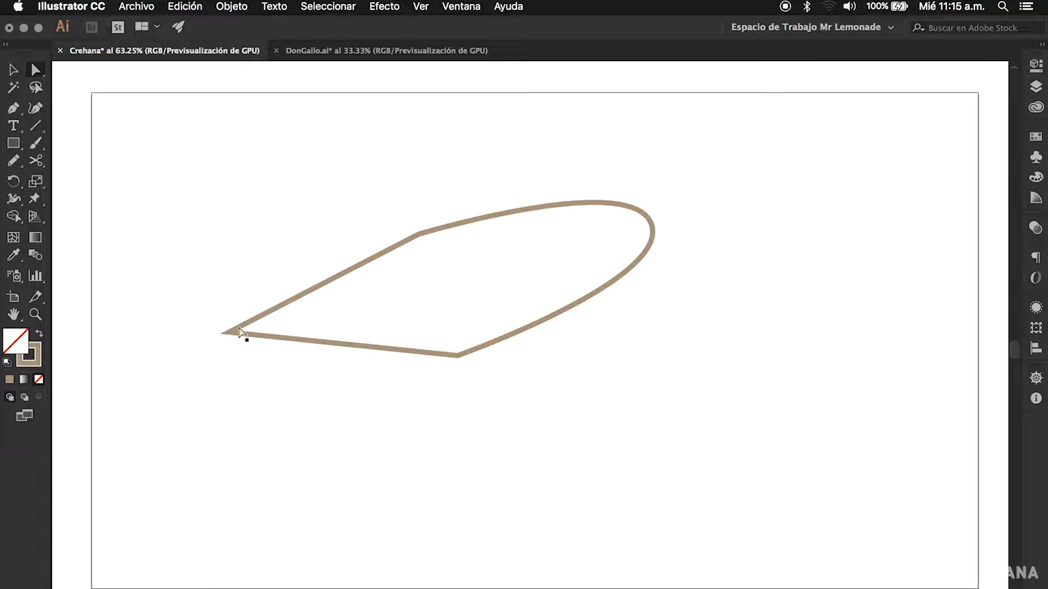
Step: Convert the shape's left corner anchor to a smooth point and deselect the path
click(228, 332)
click(1036, 65)
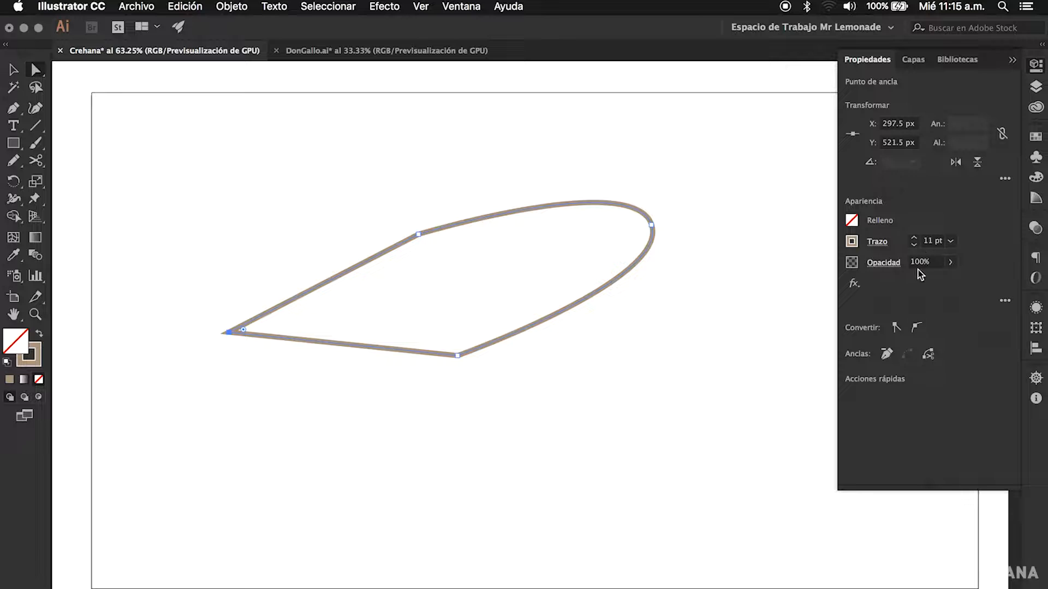
click(917, 328)
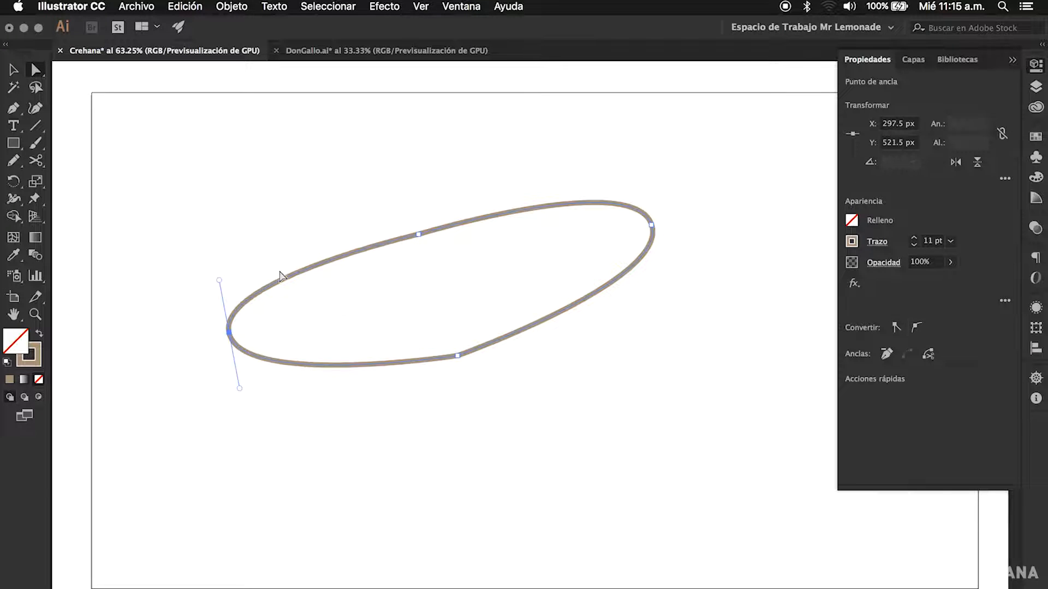
click(344, 222)
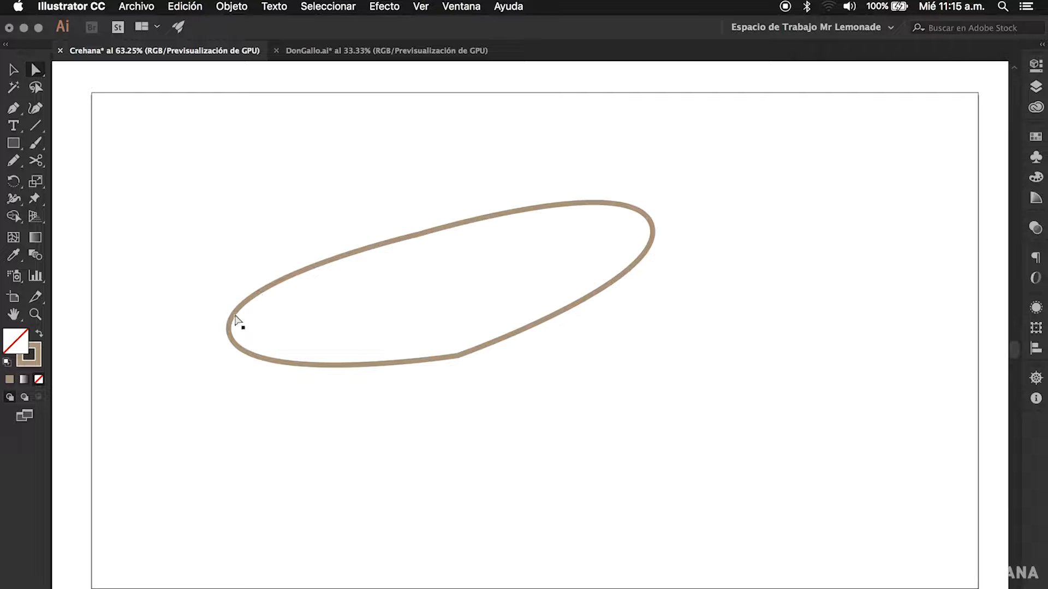
Step: Delete the elongated closed shape from the artboard
key(v)
click(510, 339)
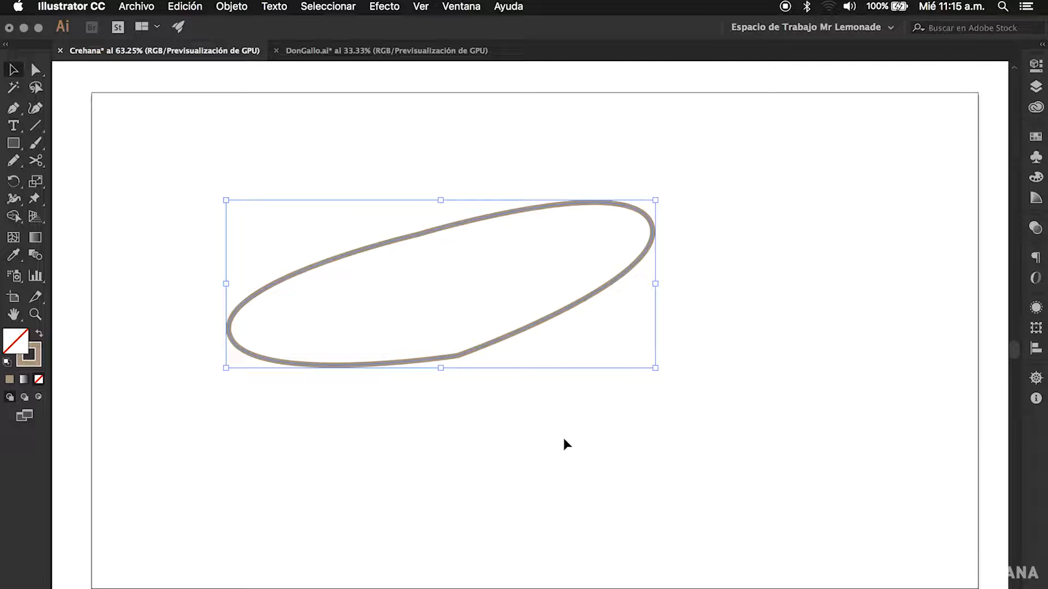
key(Delete)
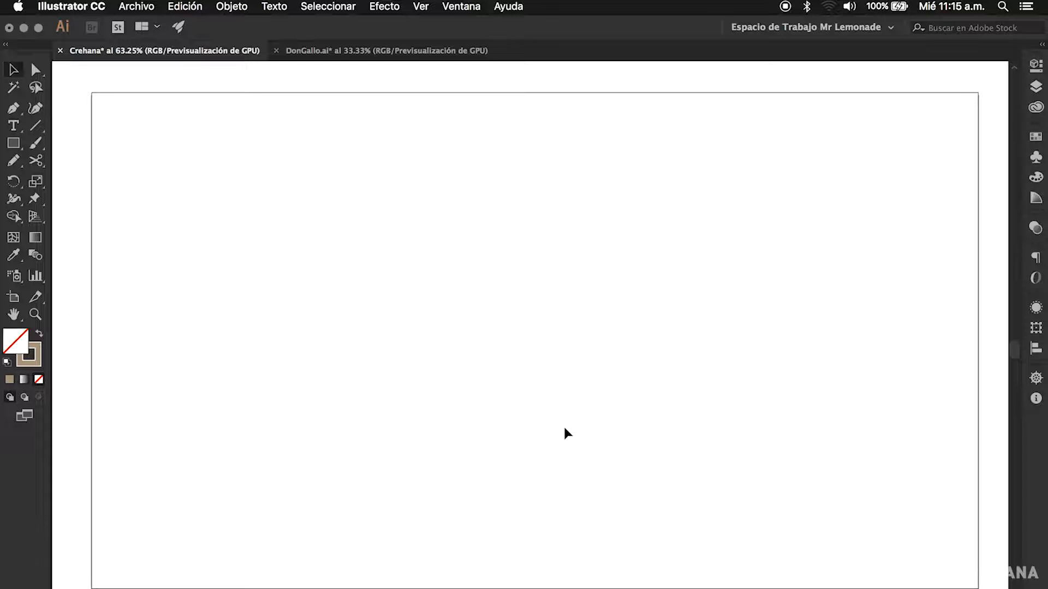
Step: Draw a closed, roughly circular path with the Pen tool using three smooth anchors at the left, right and bottom
key(p)
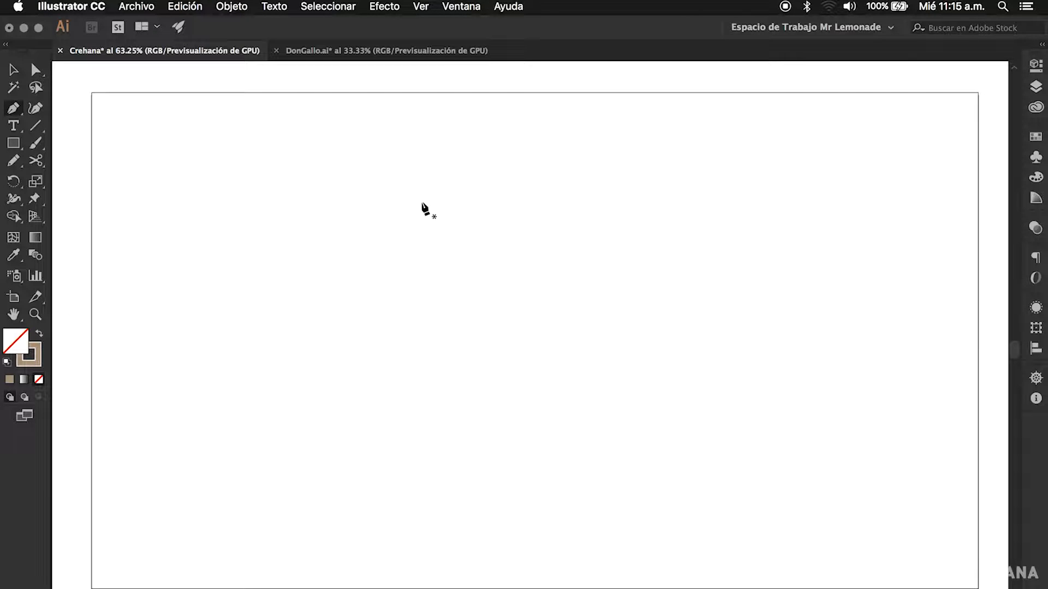
drag(407, 200, 408, 129)
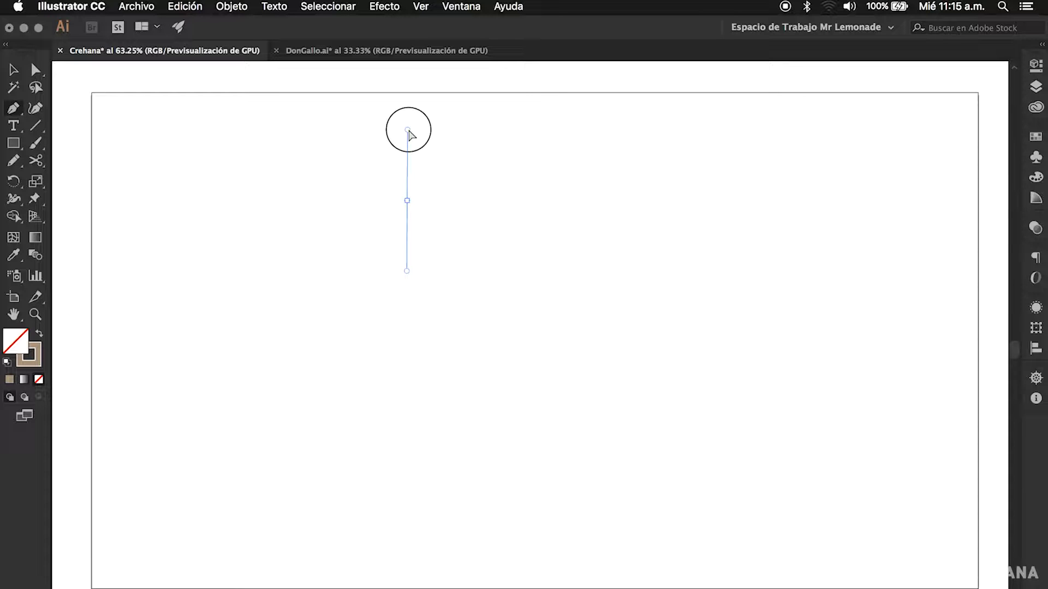
drag(408, 131, 405, 123)
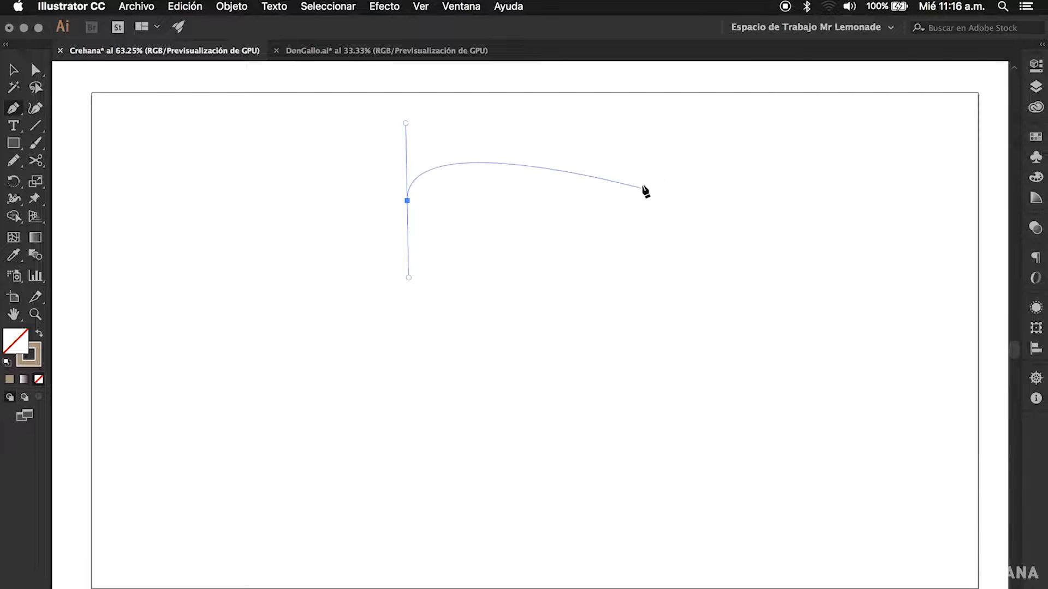
mouse_move(651, 165)
mouse_down()
mouse_move(716, 247)
mouse_move(724, 278)
mouse_up()
mouse_move(513, 378)
mouse_down()
mouse_move(420, 377)
mouse_move(389, 353)
mouse_up()
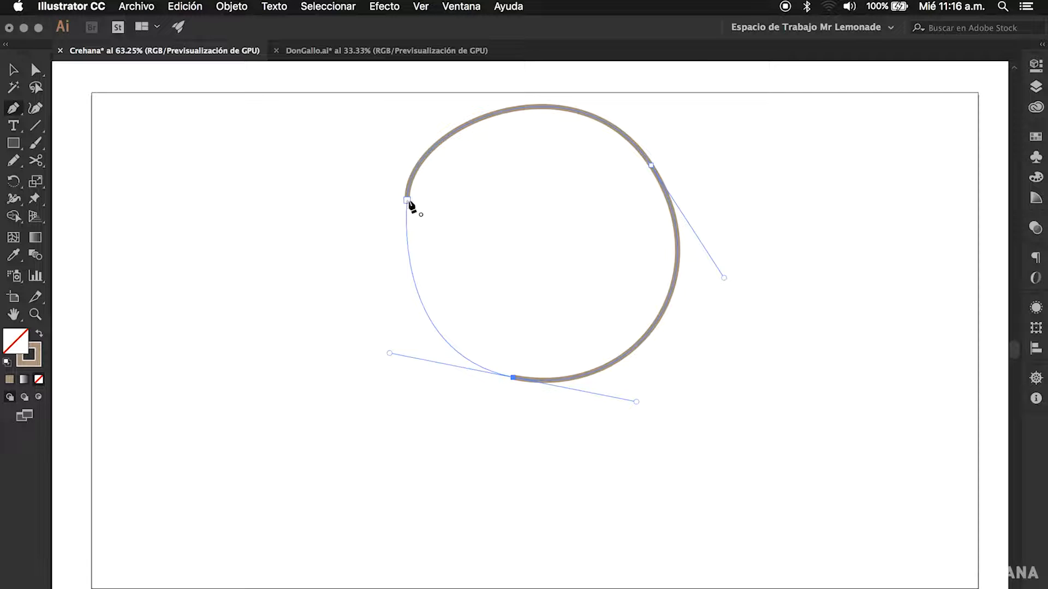
drag(407, 201, 415, 165)
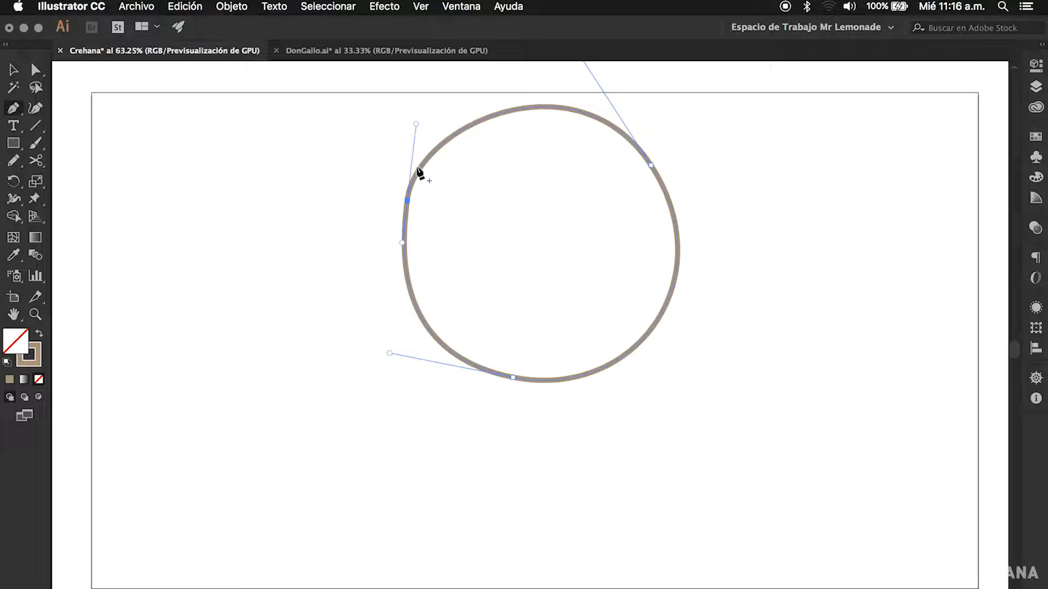
Step: Move the rounded shape left and slightly down on the artboard, then deselect it
click(13, 70)
click(532, 268)
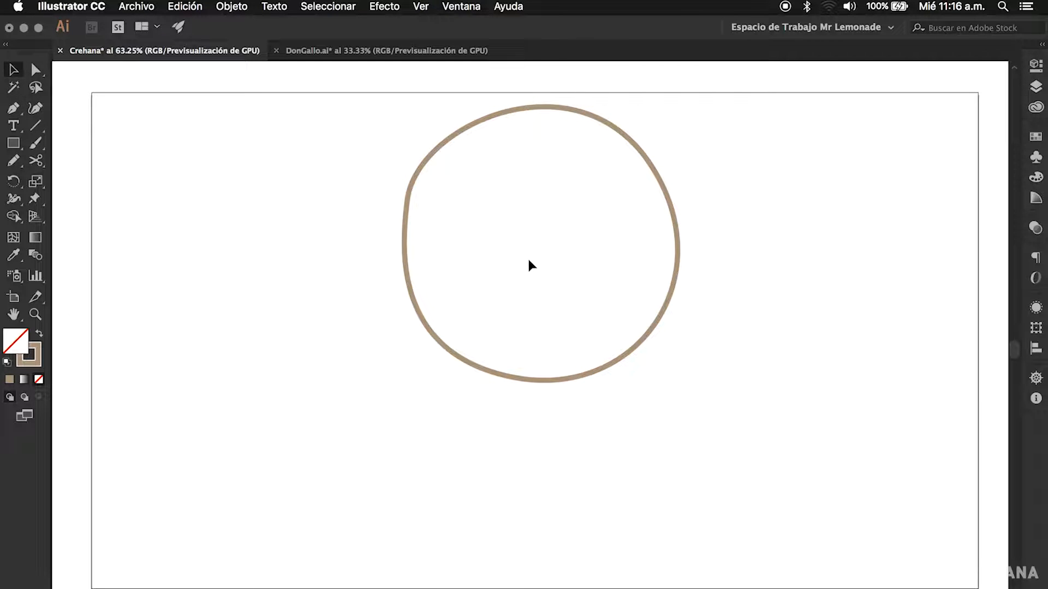
drag(653, 331, 458, 371)
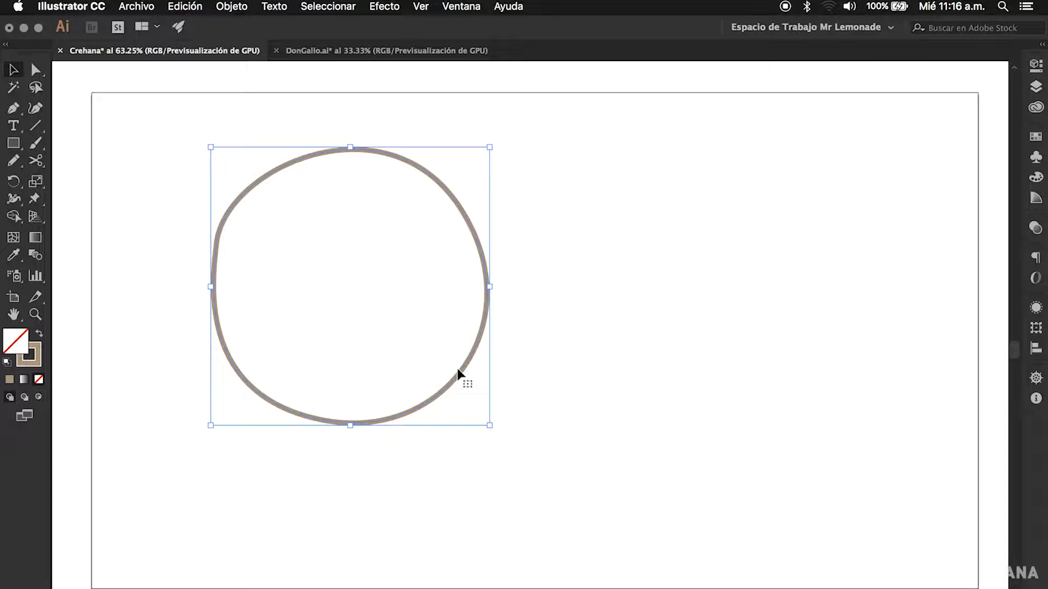
click(558, 324)
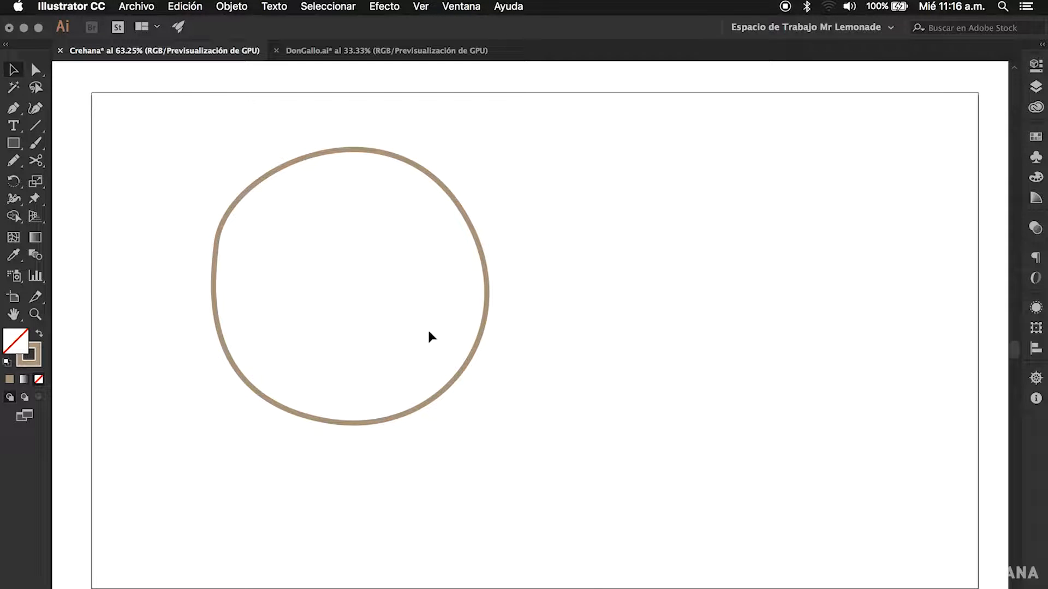
Step: Shift the rounded shape's left anchor slightly outward with the Direct Selection tool and adjust its two handles to smooth the flattened side
super+click(404, 310)
drag(416, 304, 390, 300)
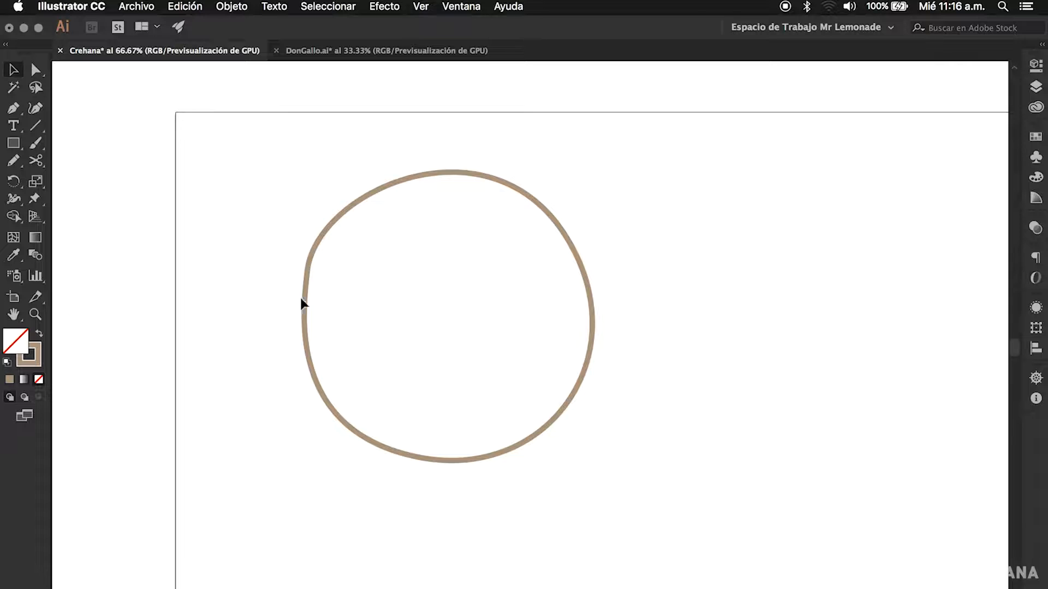
click(306, 273)
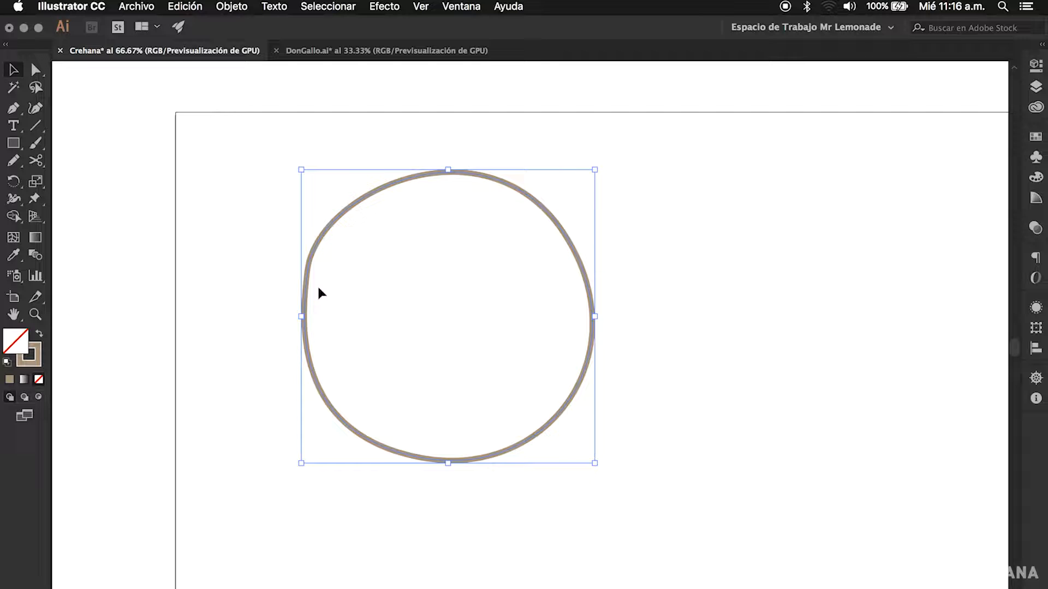
click(36, 70)
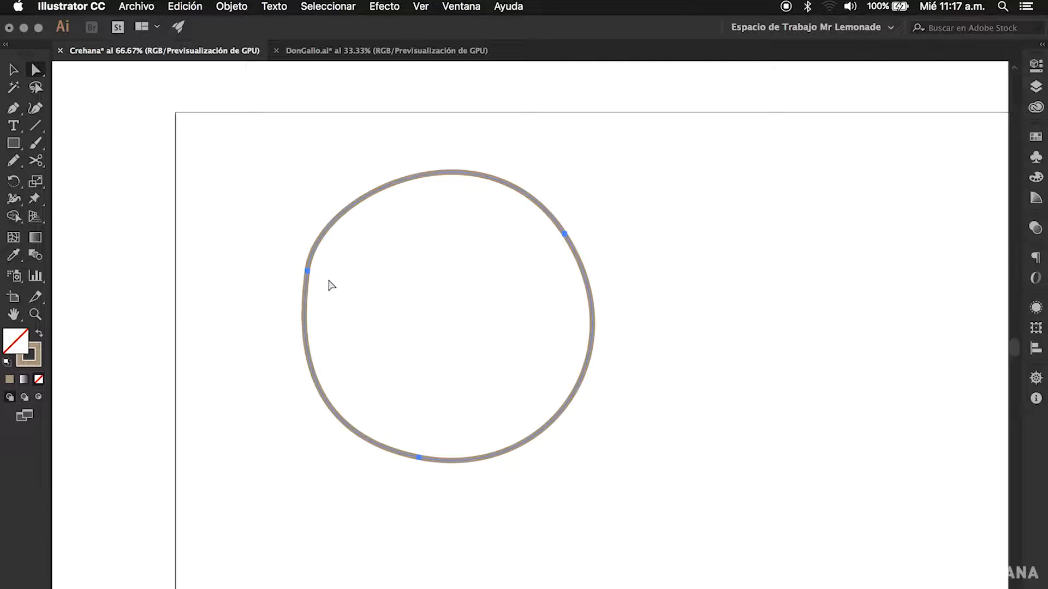
click(307, 271)
drag(307, 272, 299, 269)
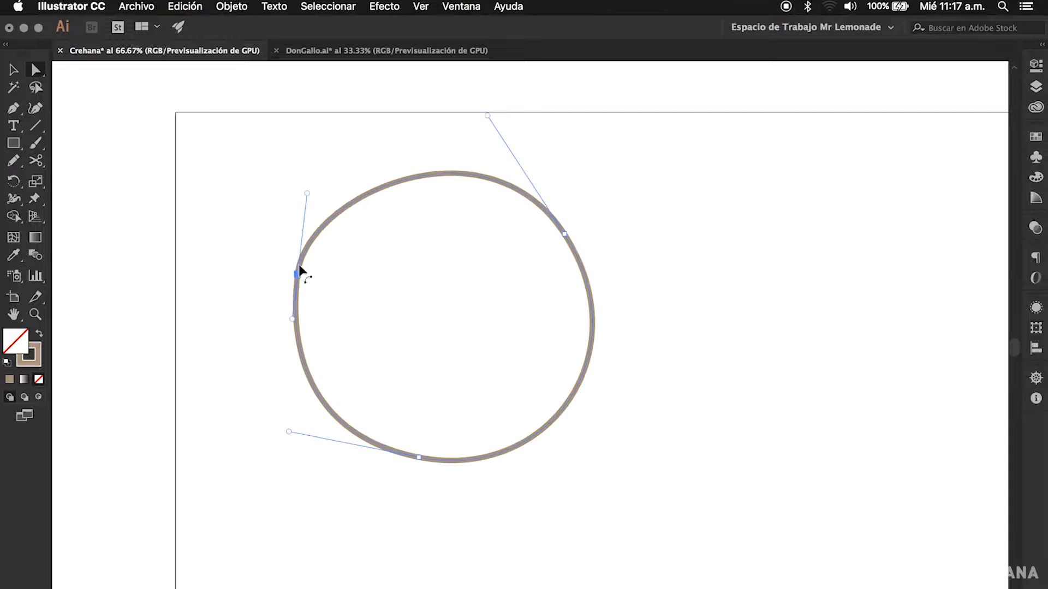
drag(307, 193, 324, 173)
drag(285, 318, 280, 322)
Step: Move the right anchor slightly outward and fine-tune the right, left and bottom anchors' handles to make the outline more circular
drag(489, 120, 491, 125)
drag(566, 234, 572, 231)
drag(496, 120, 492, 118)
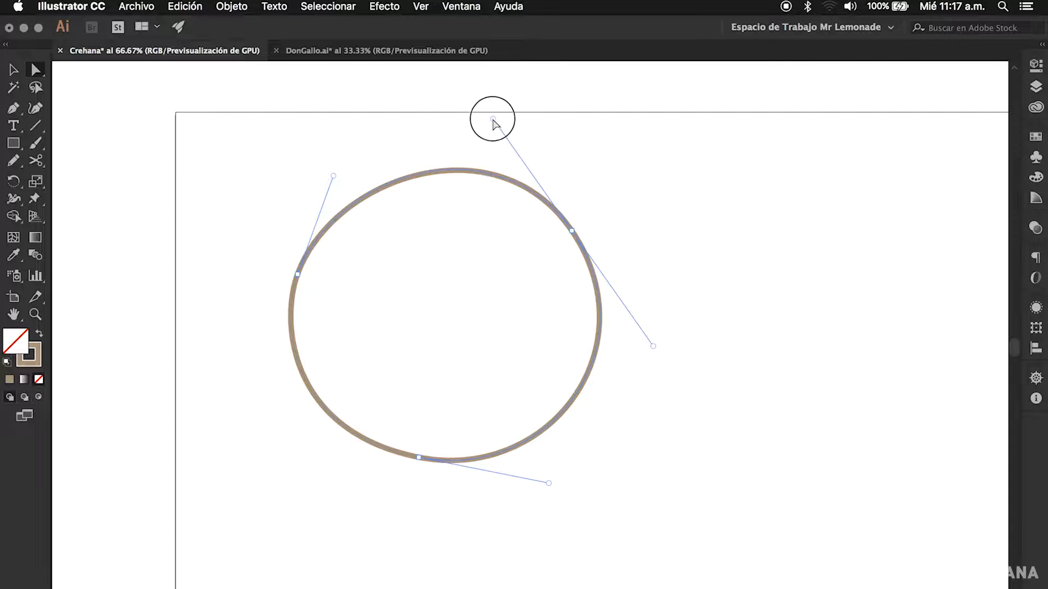
drag(333, 175, 331, 167)
click(419, 458)
drag(549, 484, 548, 477)
click(487, 386)
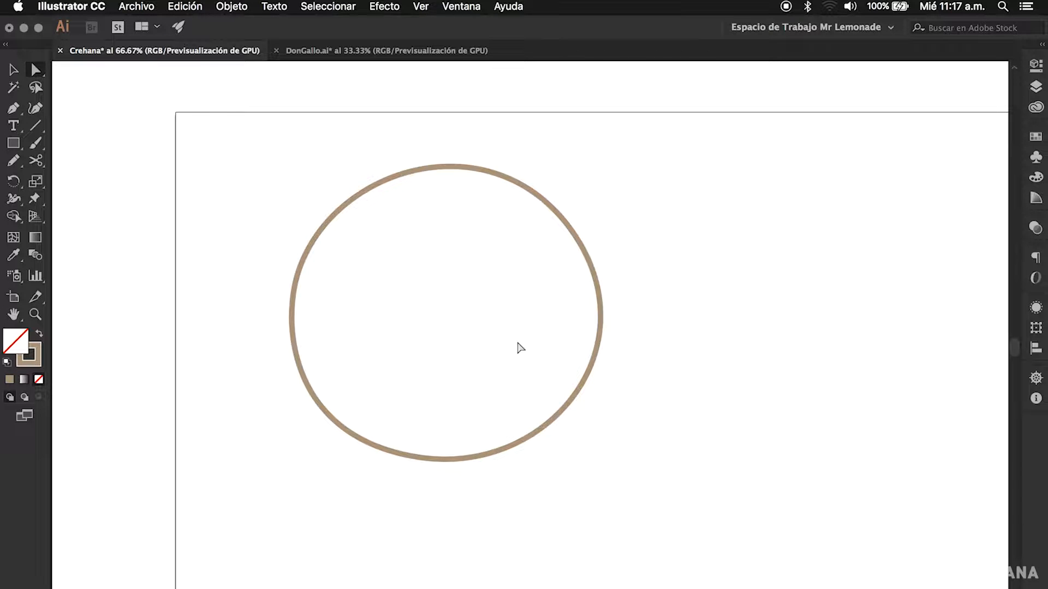
Step: Delete the rounded shape to clear the artboard
click(12, 72)
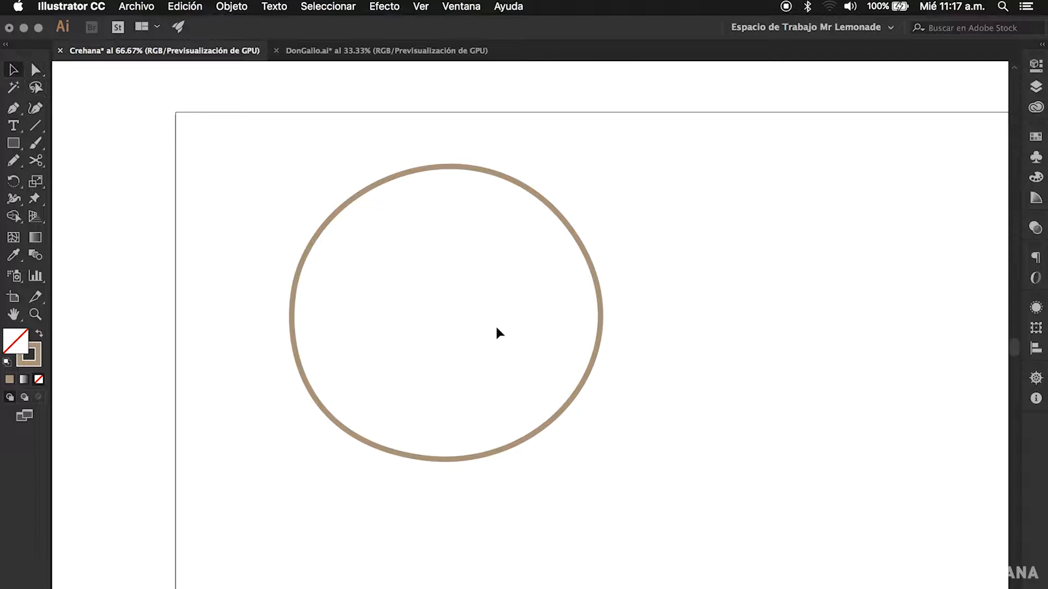
scroll(661, 339, right, 5)
scroll(645, 311, down, 3)
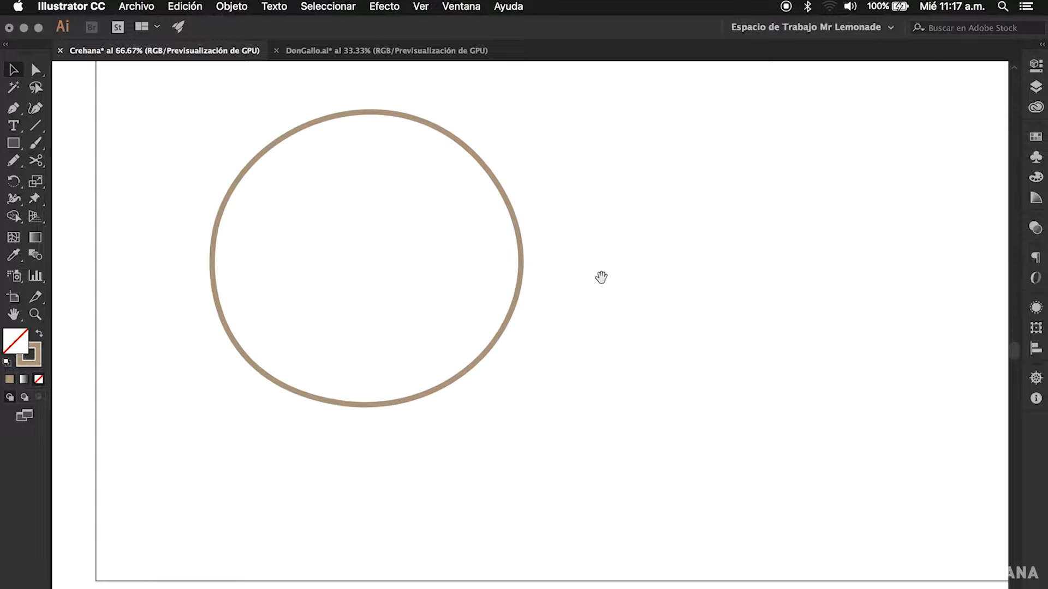
drag(498, 308, 467, 305)
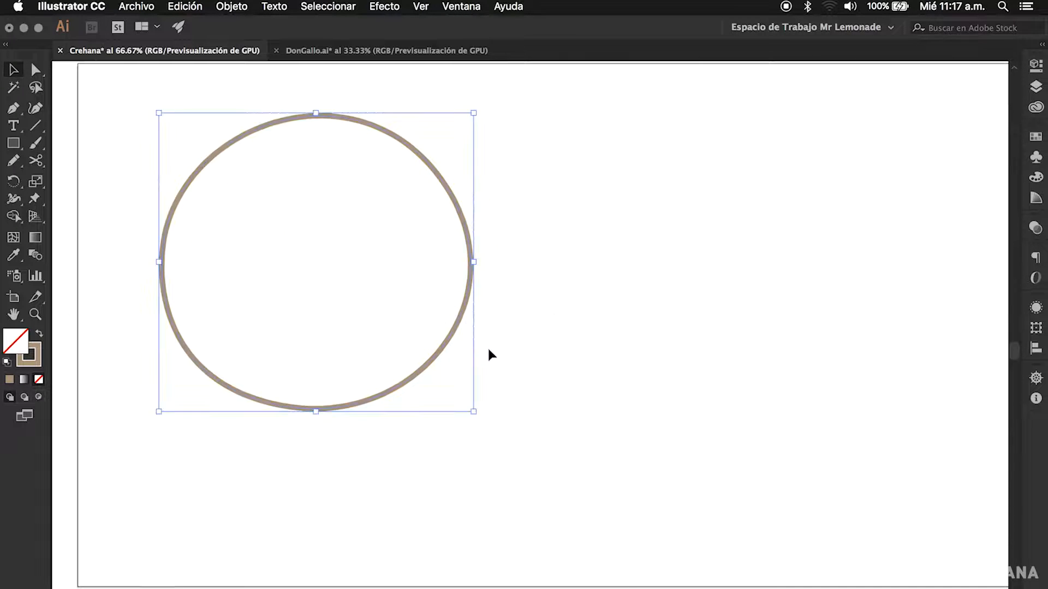
key(Delete)
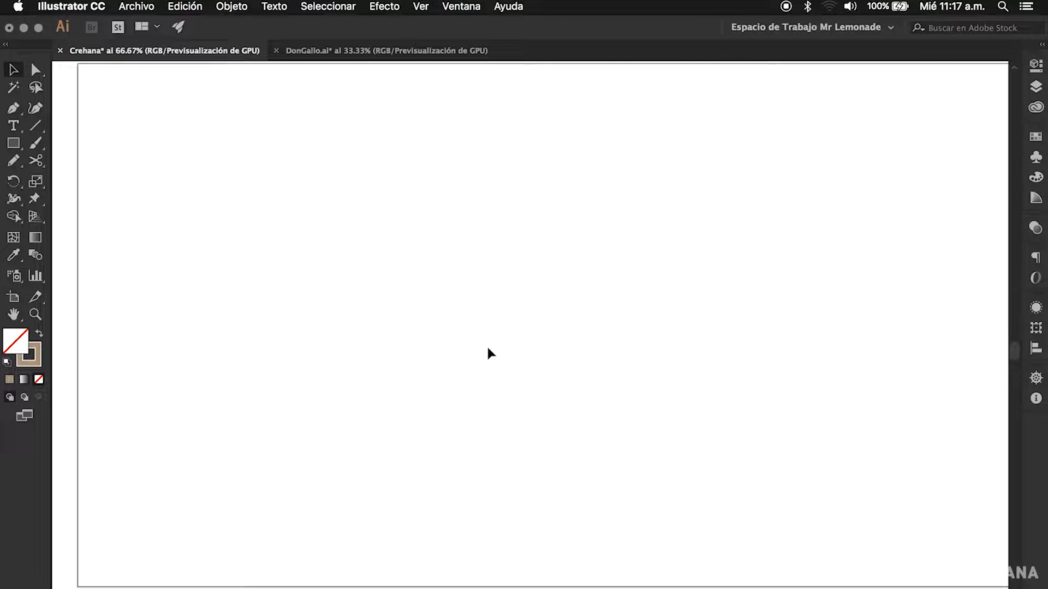
Step: Draw a wide arch with the Pen tool between two level anchors, pulling vertical direction handles at both ends
key(p)
click(339, 242)
drag(341, 223, 360, 246)
drag(347, 233, 339, 171)
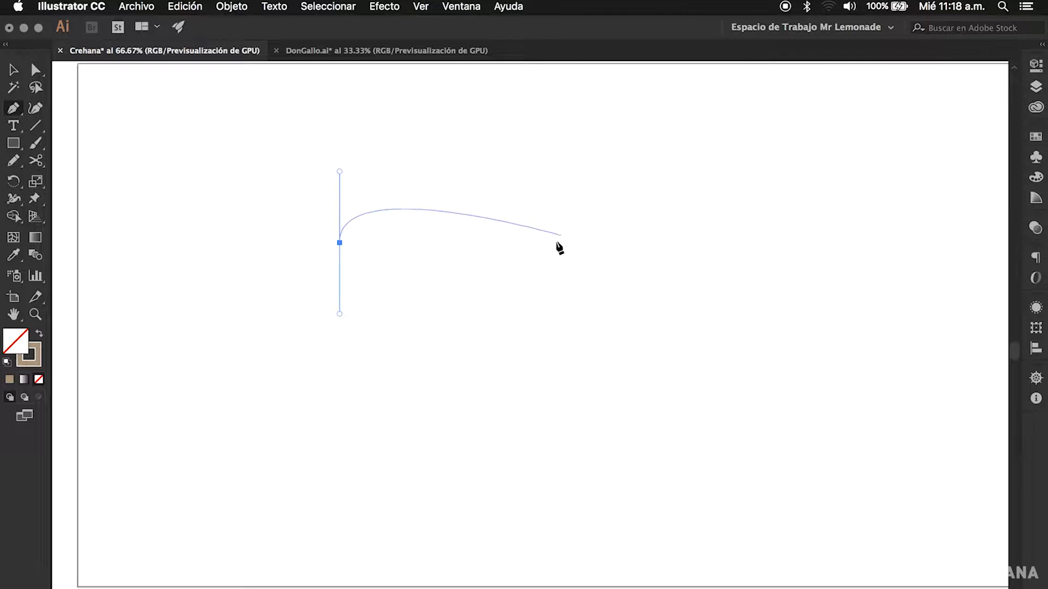
drag(579, 241, 609, 370)
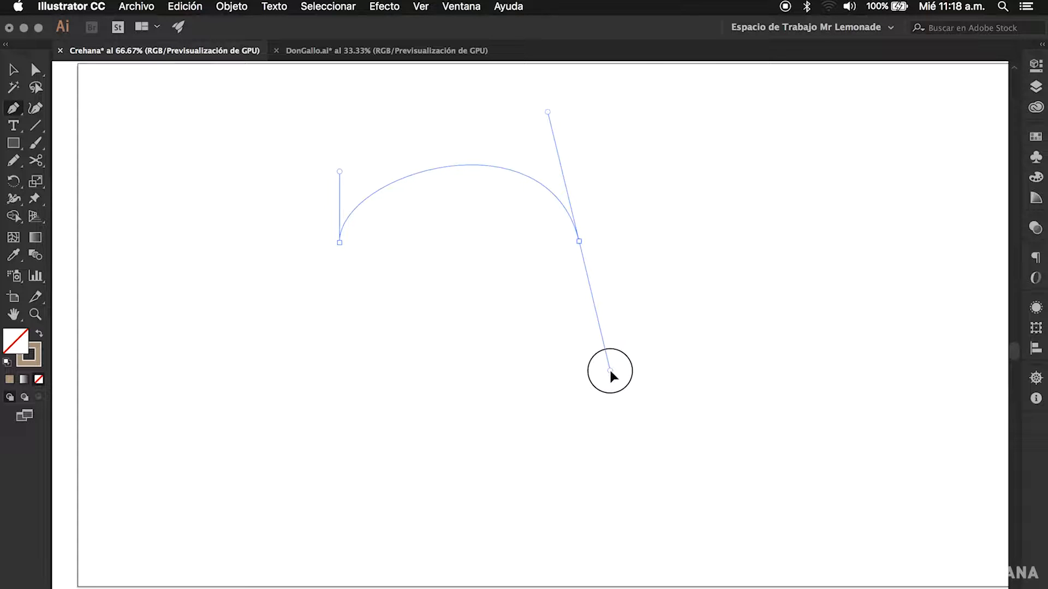
key(shift)
drag(609, 369, 599, 303)
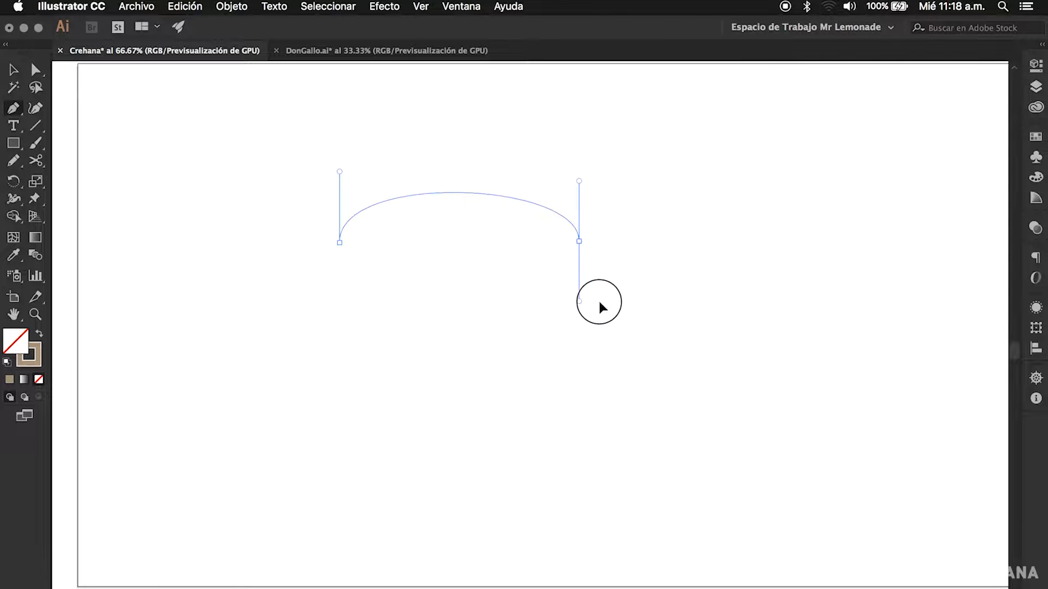
drag(599, 302, 600, 307)
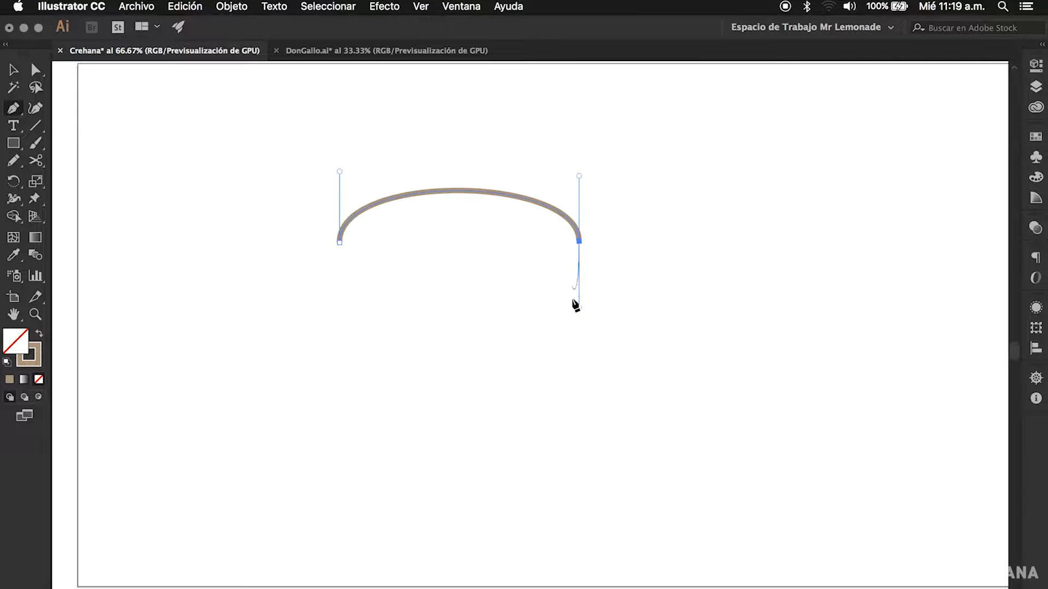
Step: Retract the right anchor's outgoing handle and extend the arch with a straight vertical segment downward, then deselect the path
click(579, 241)
drag(580, 241, 579, 415)
click(579, 412)
key(v)
click(698, 379)
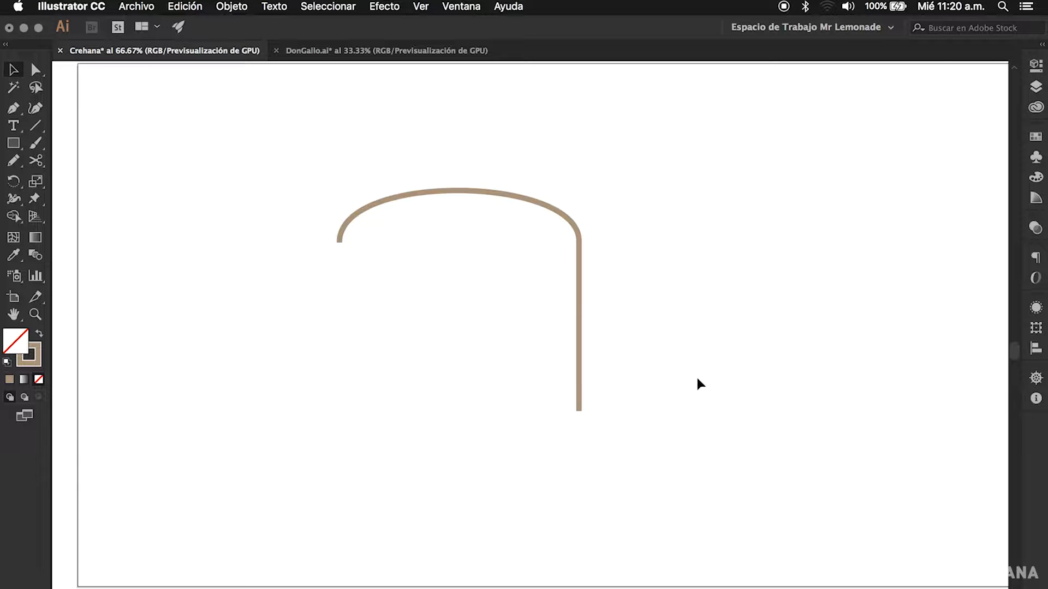
Step: Move the arched path left and slightly up, then delete it to clear the artboard
drag(581, 316, 503, 307)
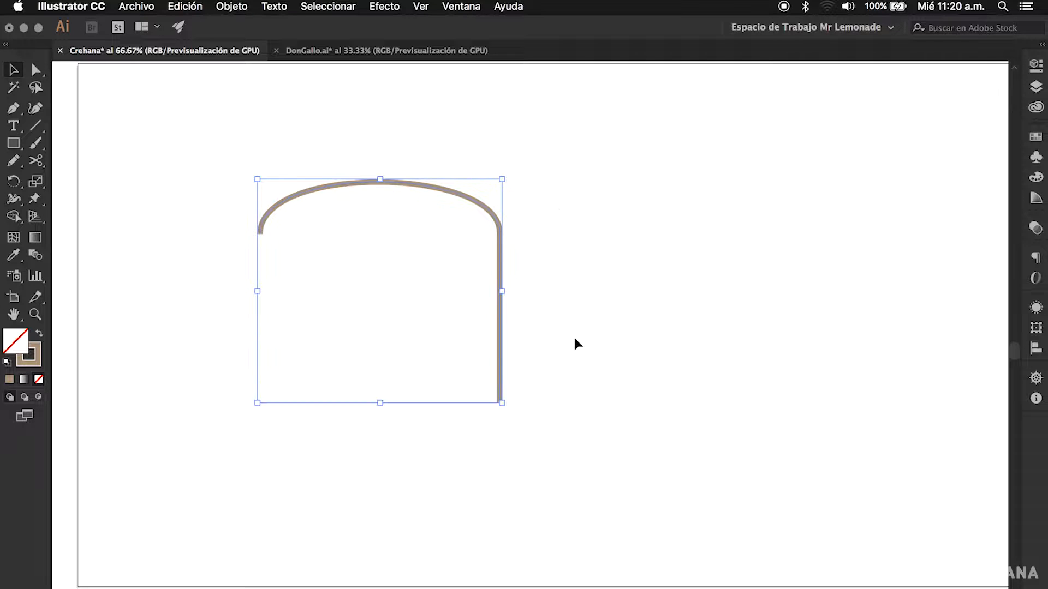
key(Delete)
click(504, 335)
drag(504, 335, 495, 336)
drag(545, 358, 548, 363)
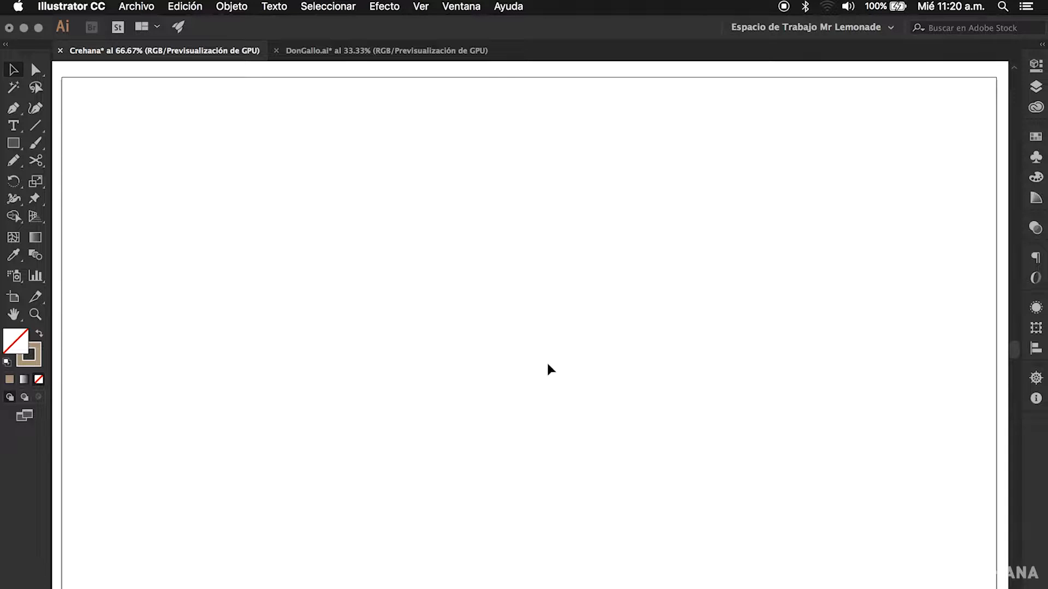
key(p)
drag(465, 281, 493, 289)
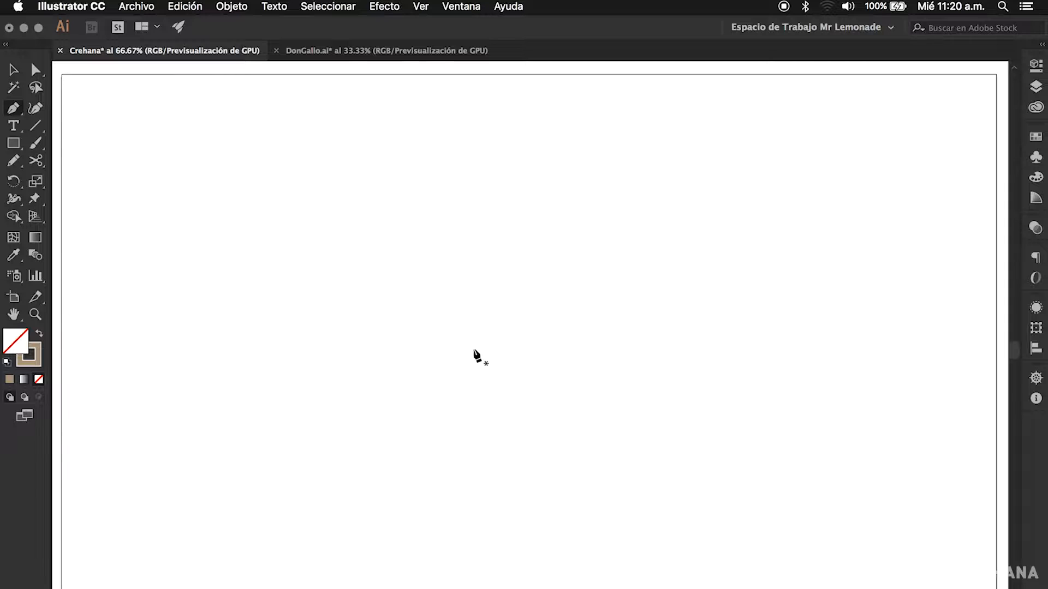
key(v)
Step: Copy the rooster photo from the DonGallo.ai document, paste it into the Crehana document and shift it slightly upward
click(346, 51)
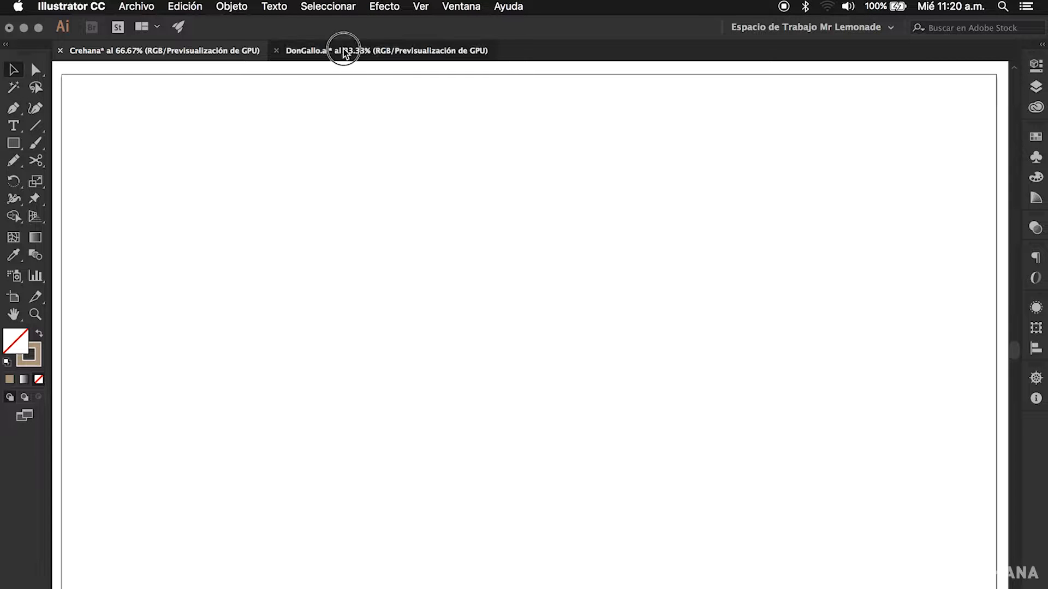
click(635, 311)
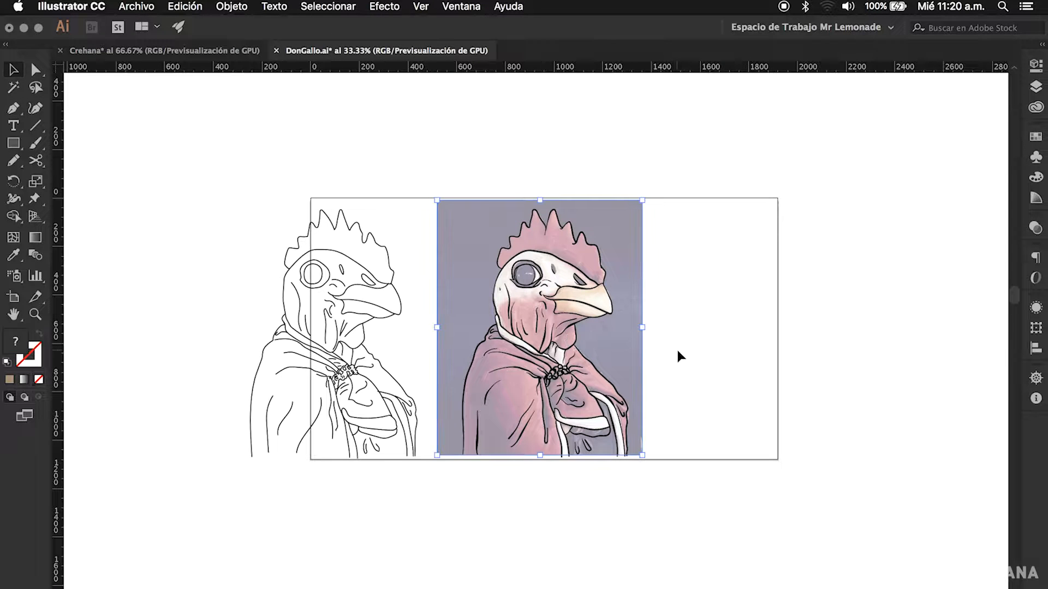
drag(694, 355, 682, 349)
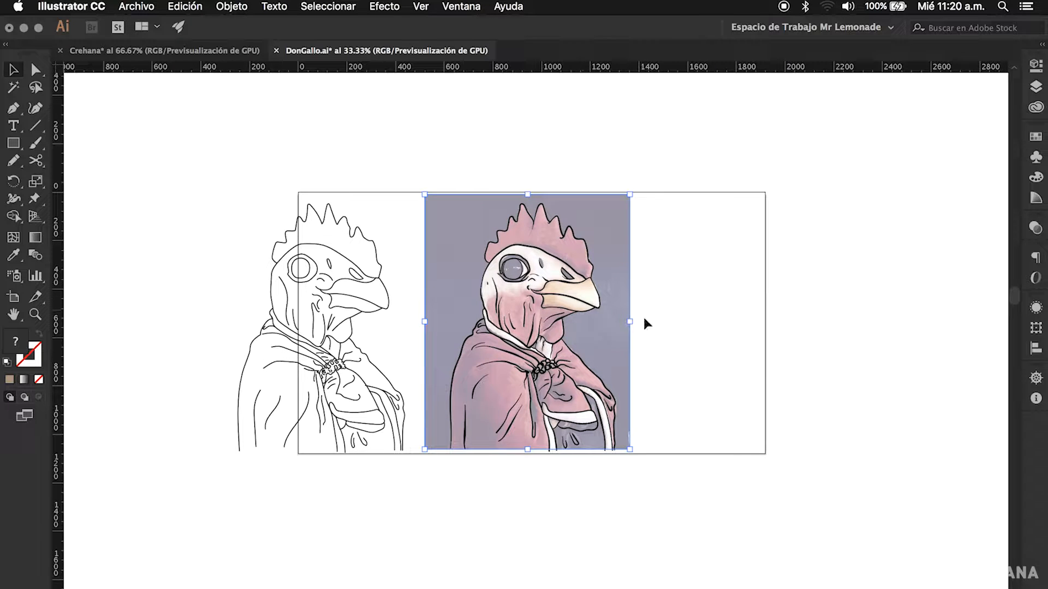
click(683, 323)
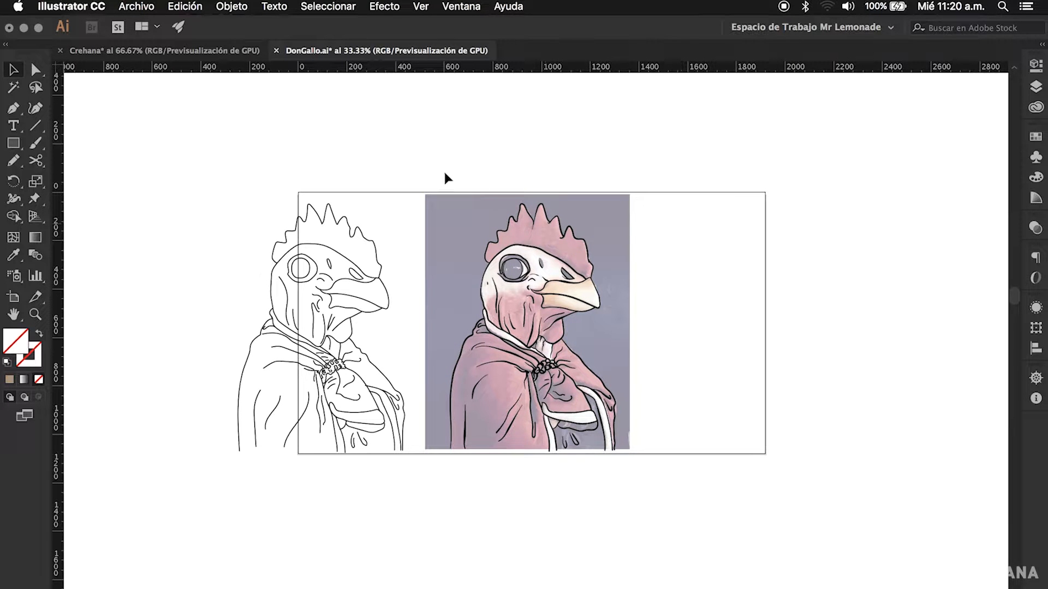
click(209, 51)
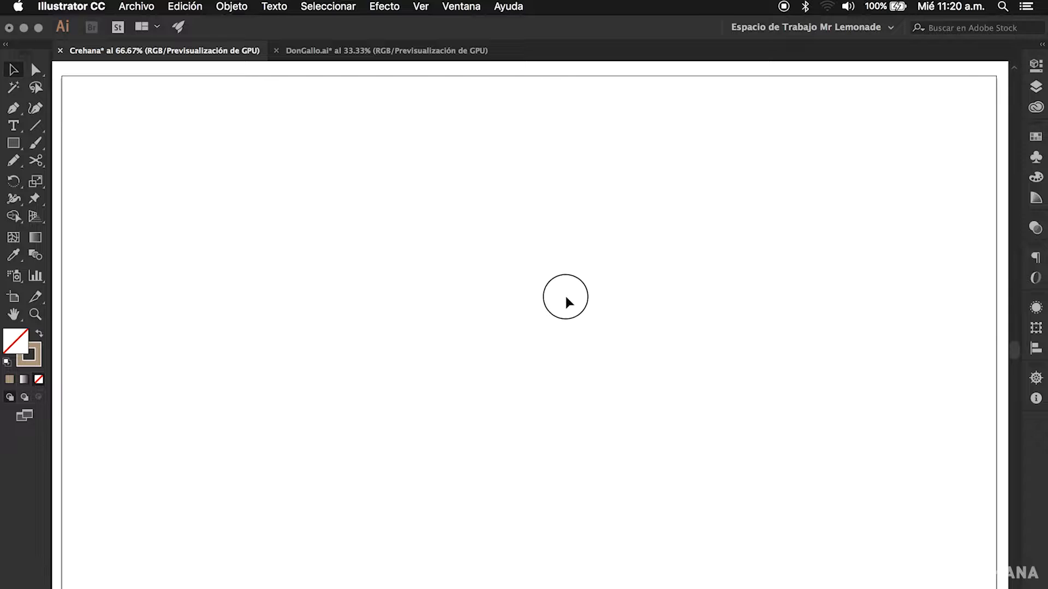
key(super+v)
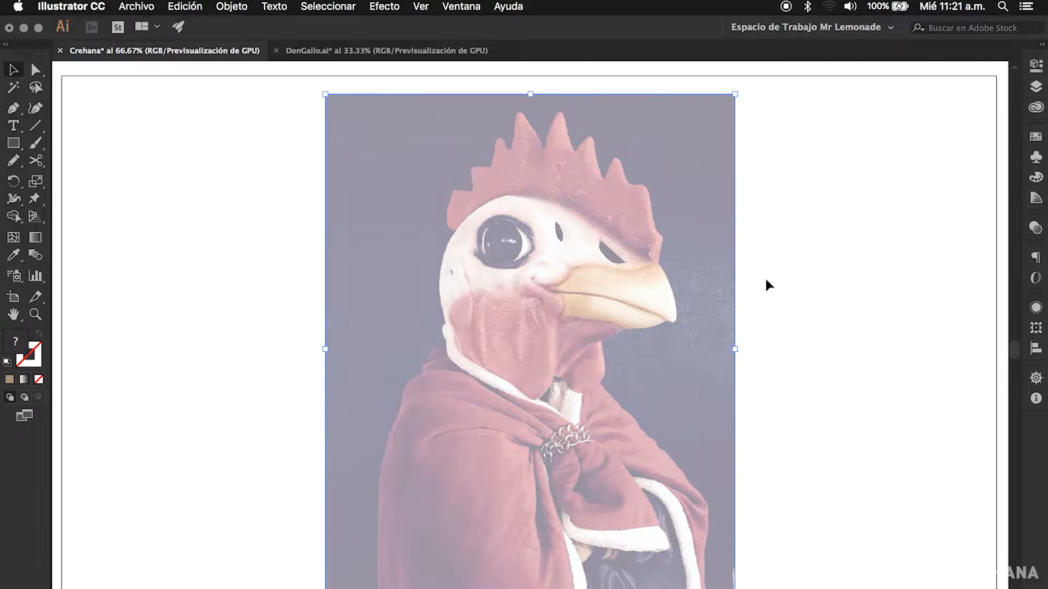
click(627, 314)
drag(626, 312, 625, 304)
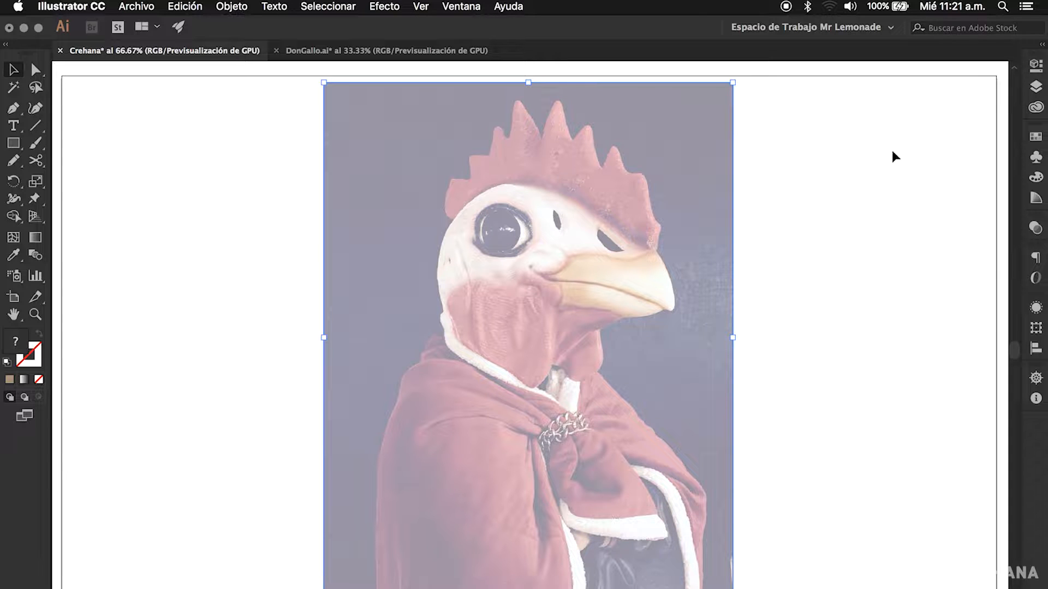
Step: Lower the rooster photo's opacity to 31%
click(1035, 68)
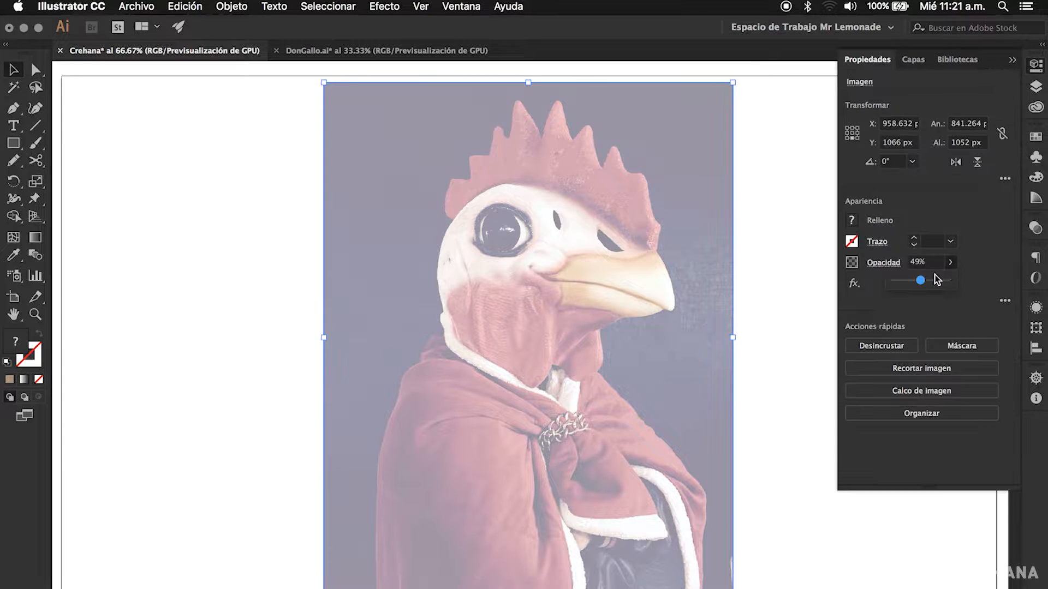
drag(922, 283, 911, 281)
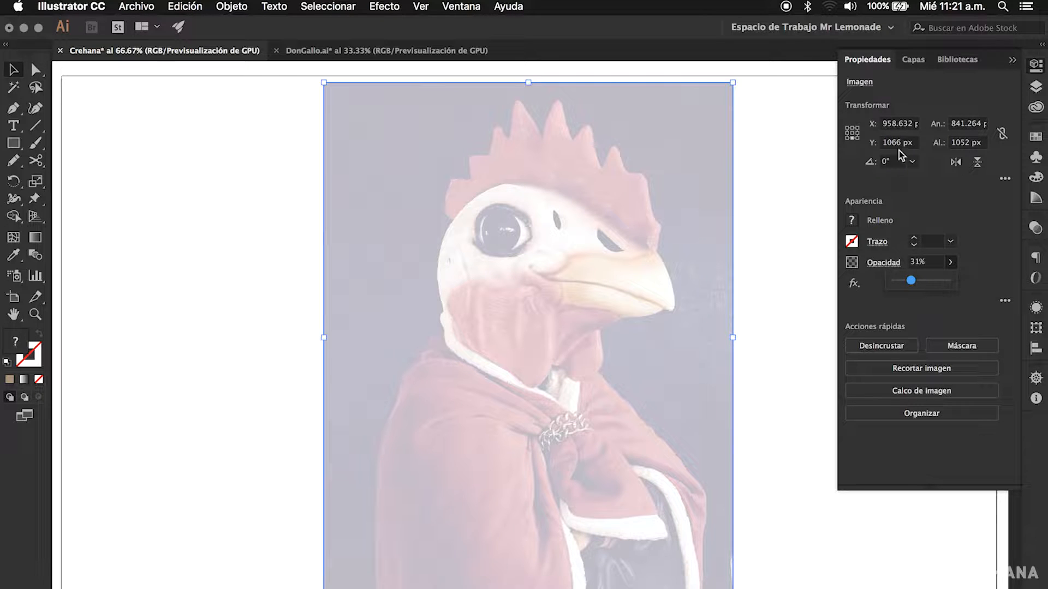
click(1036, 66)
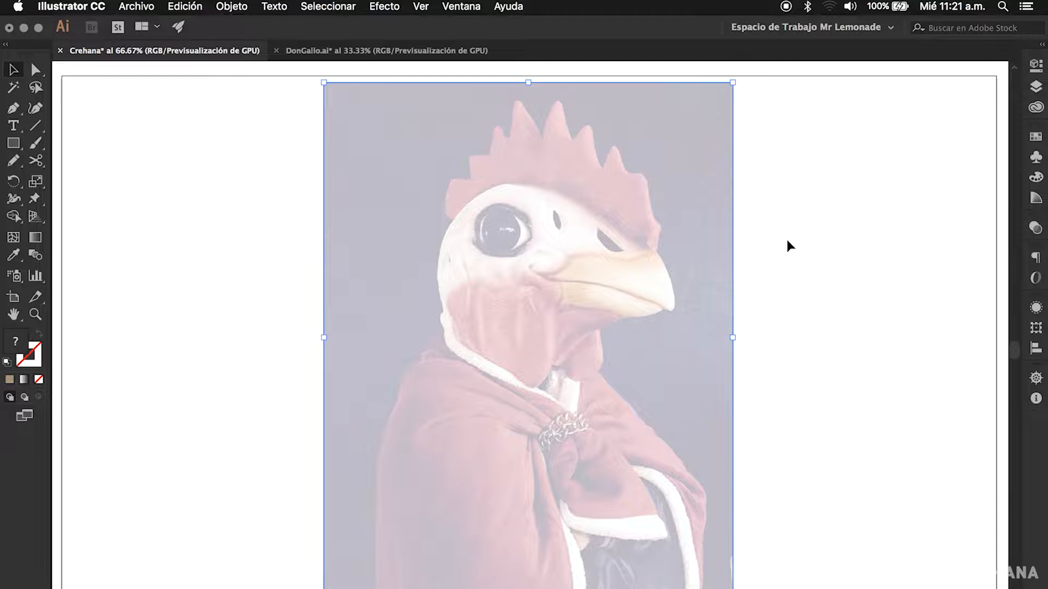
Step: Lock the layer Capa 1 and test whether the rooster photo can still be selected or moved
click(1036, 87)
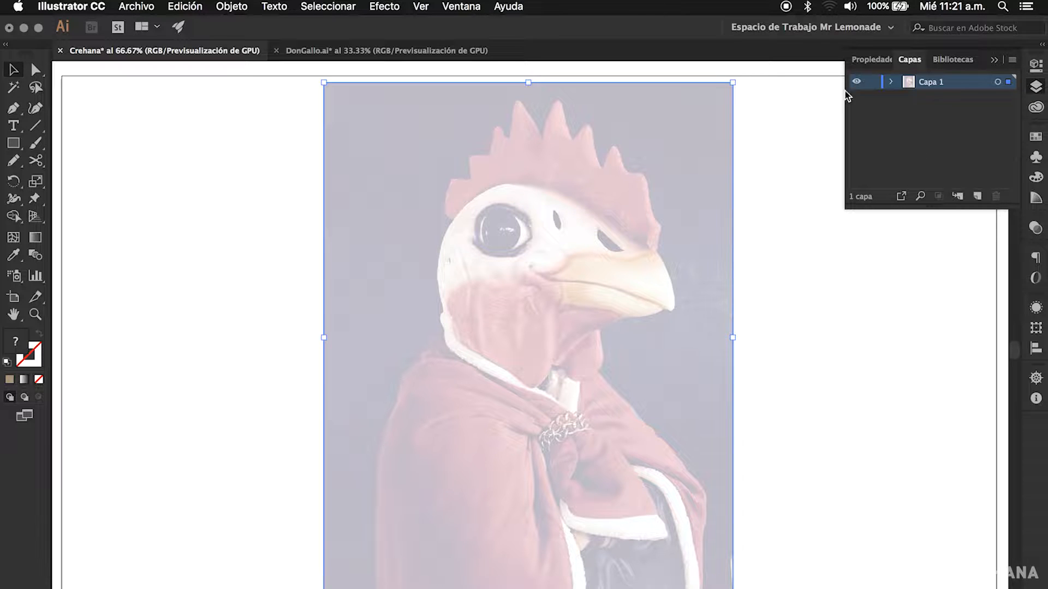
click(872, 82)
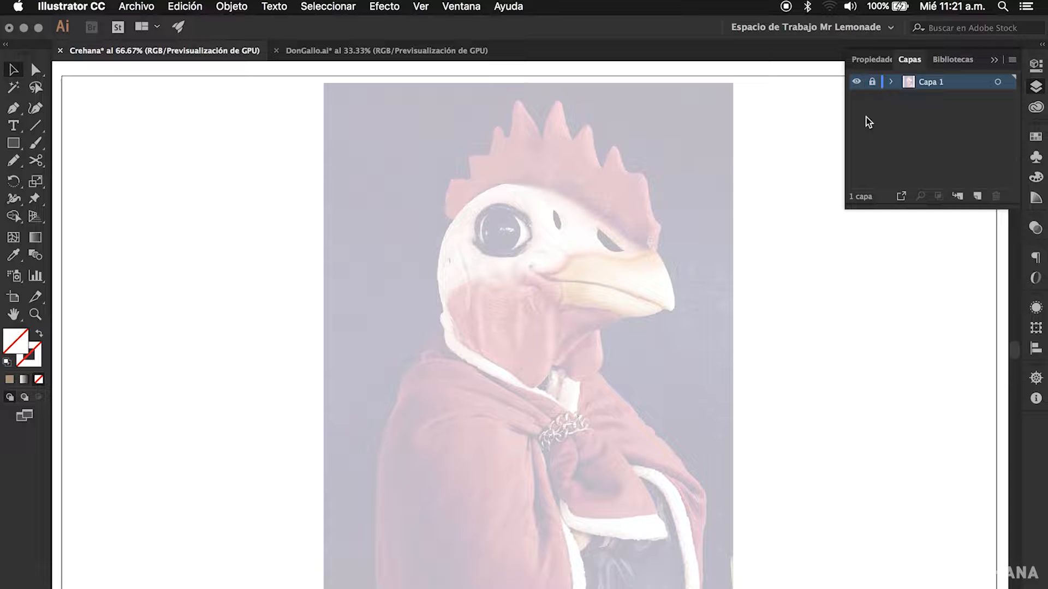
click(511, 269)
drag(495, 296, 475, 245)
click(556, 310)
click(540, 233)
click(608, 236)
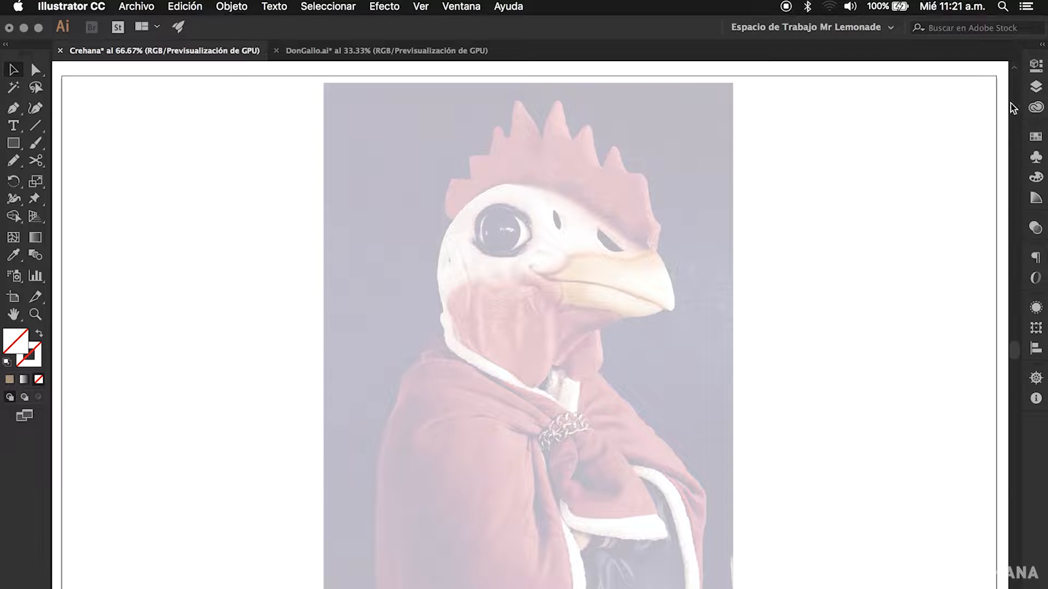
Step: Unlock the layer Capa 1 and test selecting the rooster photo again, leaving it deselected
click(1036, 65)
click(1036, 88)
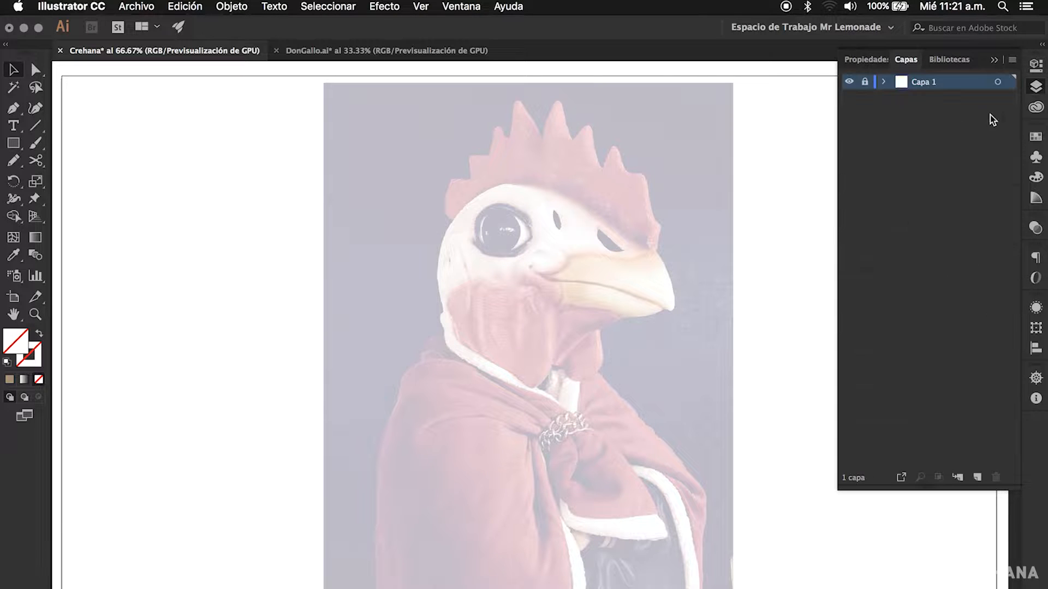
click(635, 282)
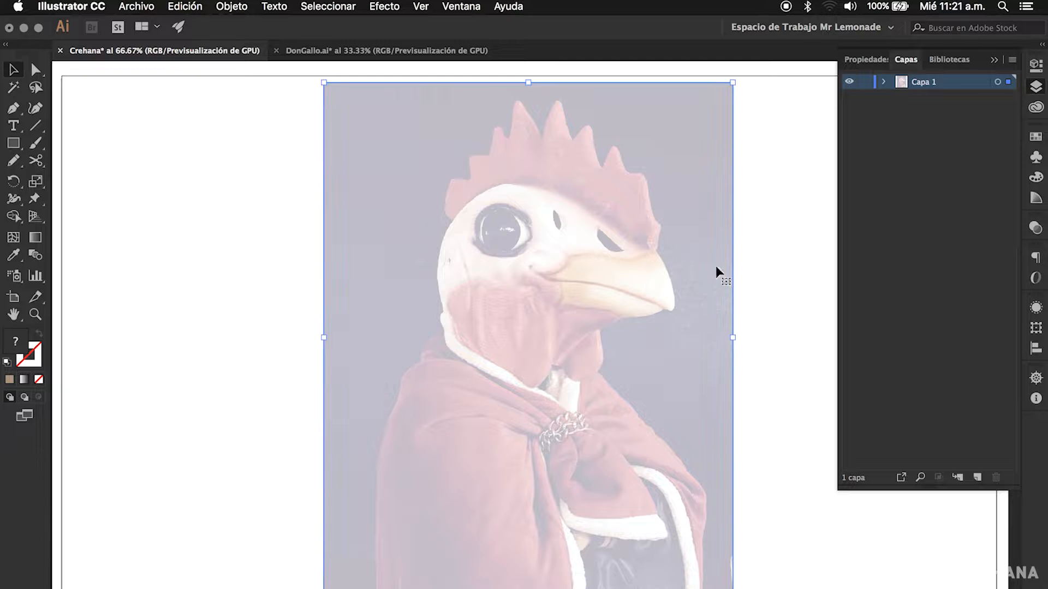
click(764, 191)
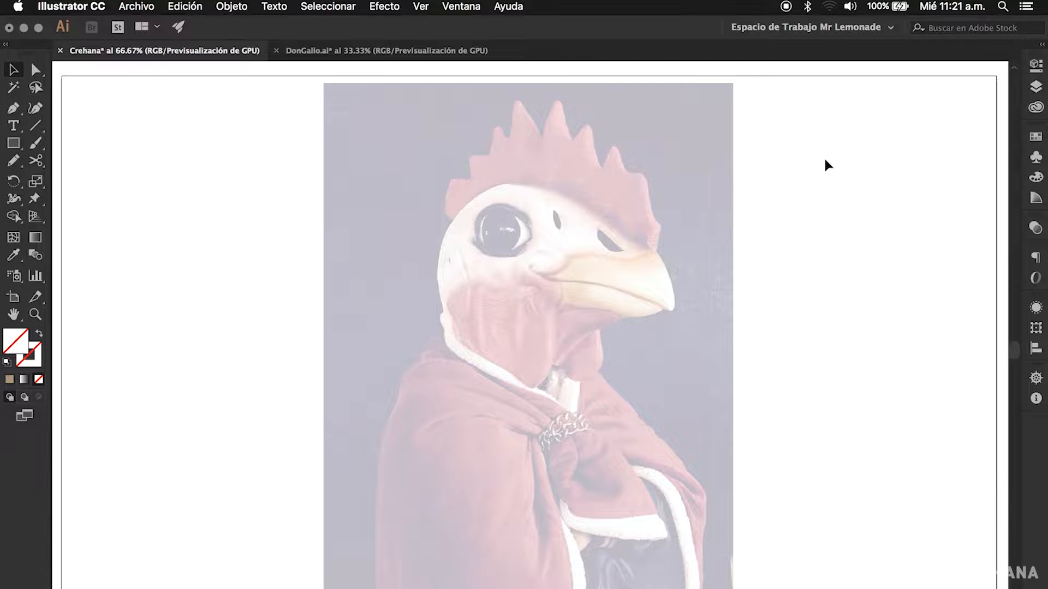
click(600, 304)
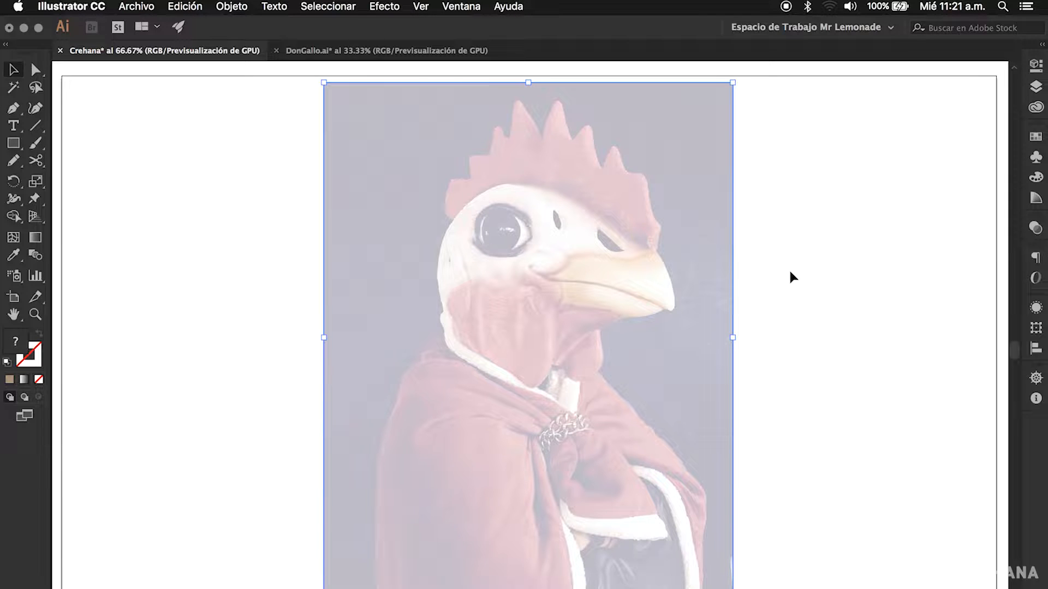
click(814, 285)
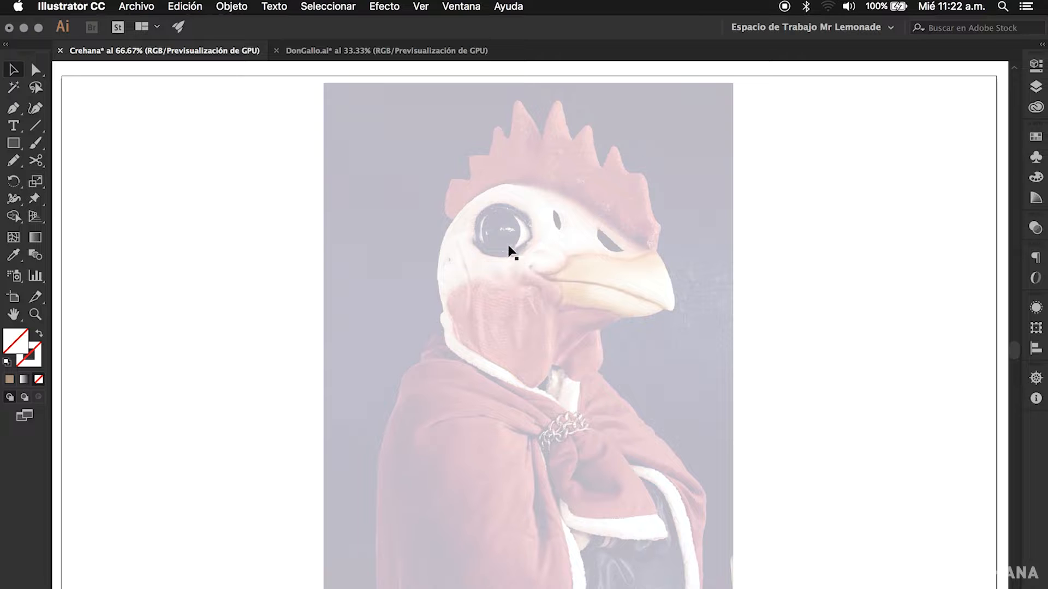
Step: Lock only the rooster photo with the Lock Selection command (Bloquear > Selección) and test whether it can be moved
click(524, 252)
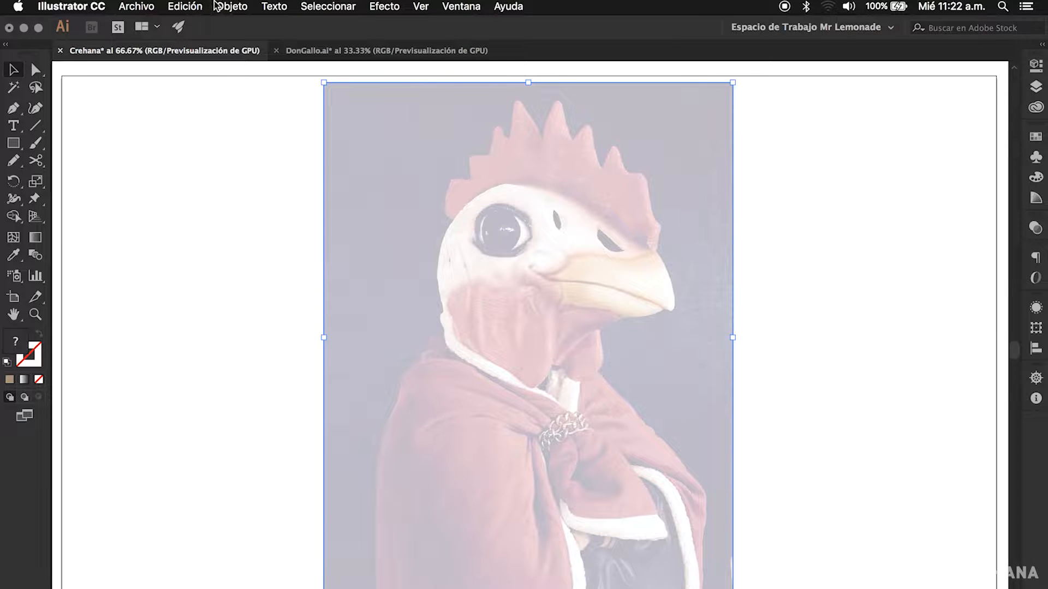
click(230, 6)
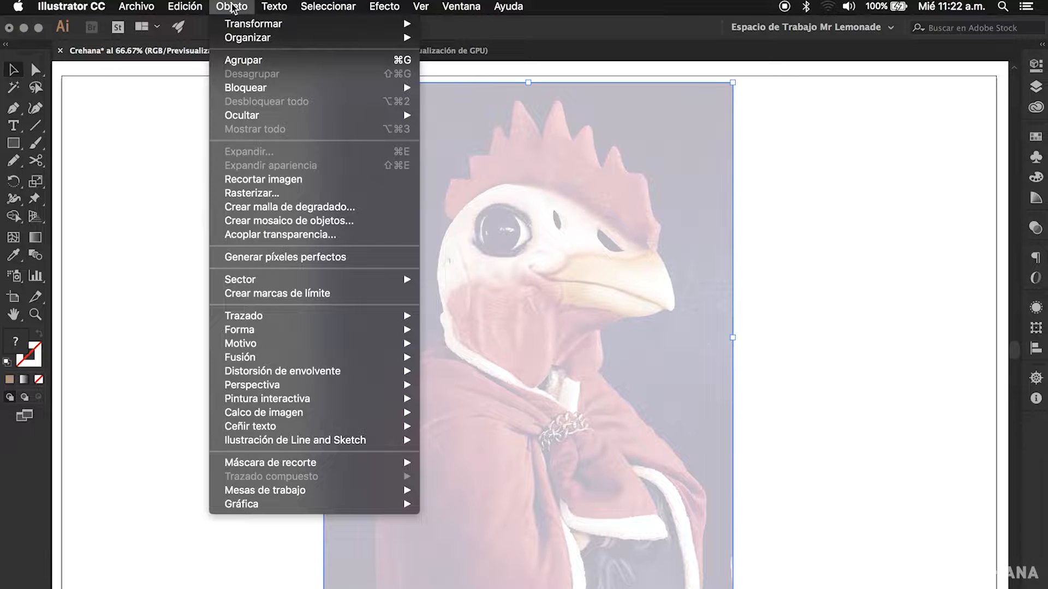
mouse_move(257, 91)
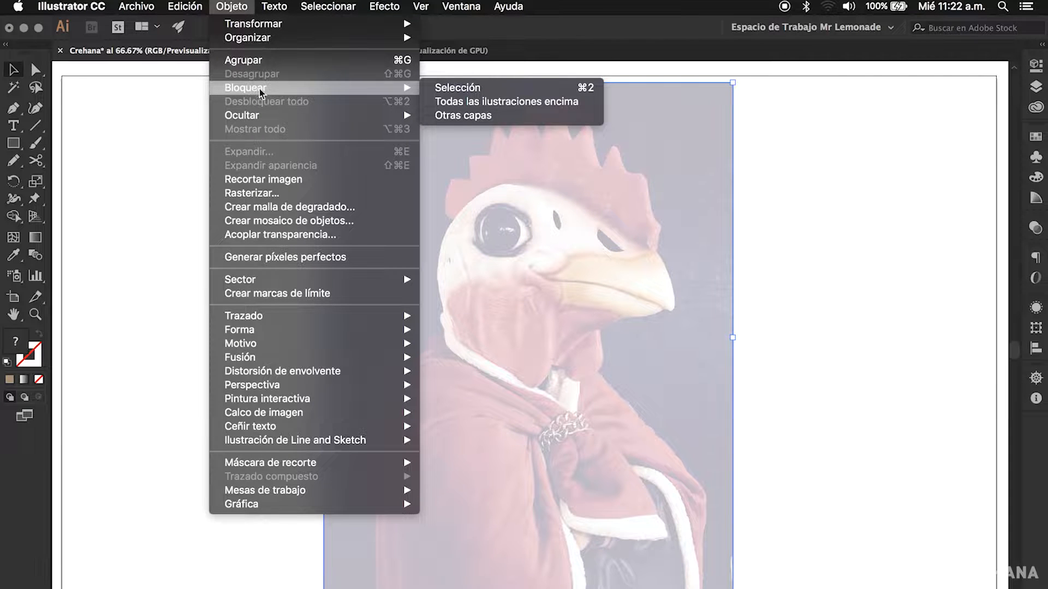
mouse_move(414, 93)
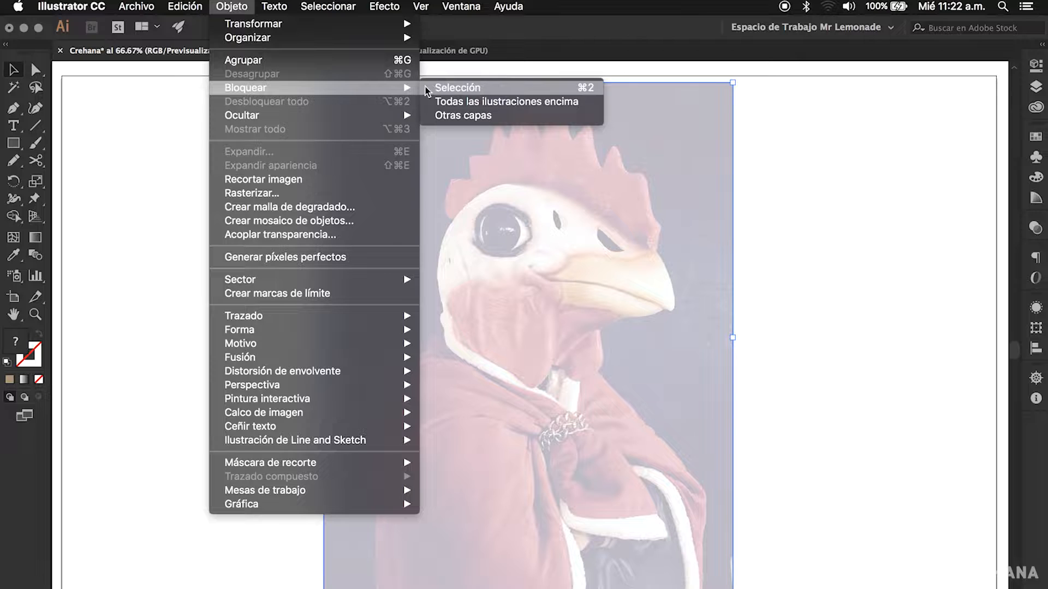
click(476, 88)
click(435, 353)
click(509, 220)
drag(502, 233, 516, 376)
Step: Expand the contents of layer Capa 1 to check the lock on the image object
click(1036, 86)
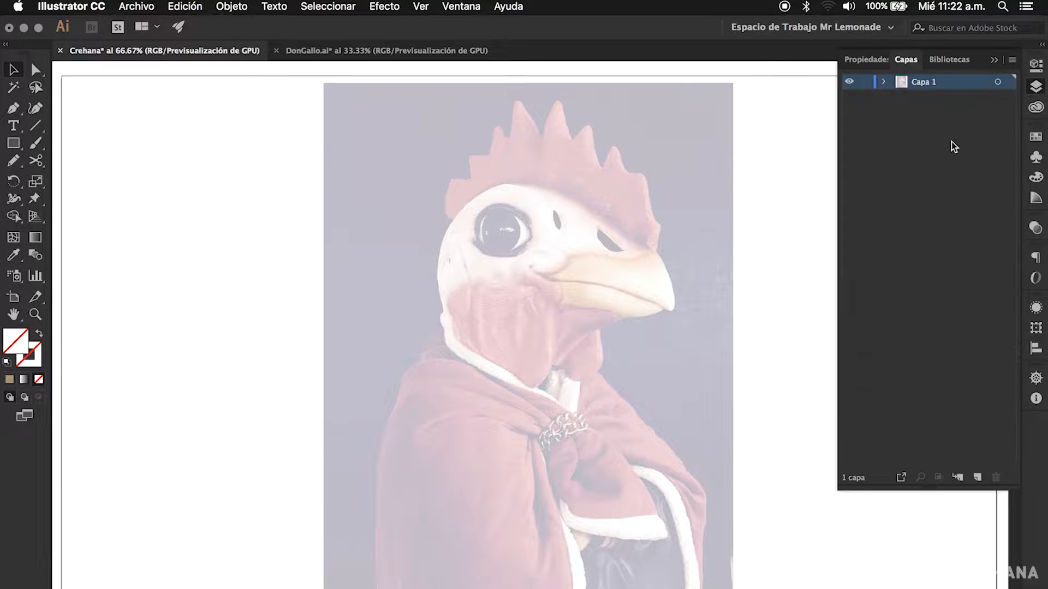
click(884, 82)
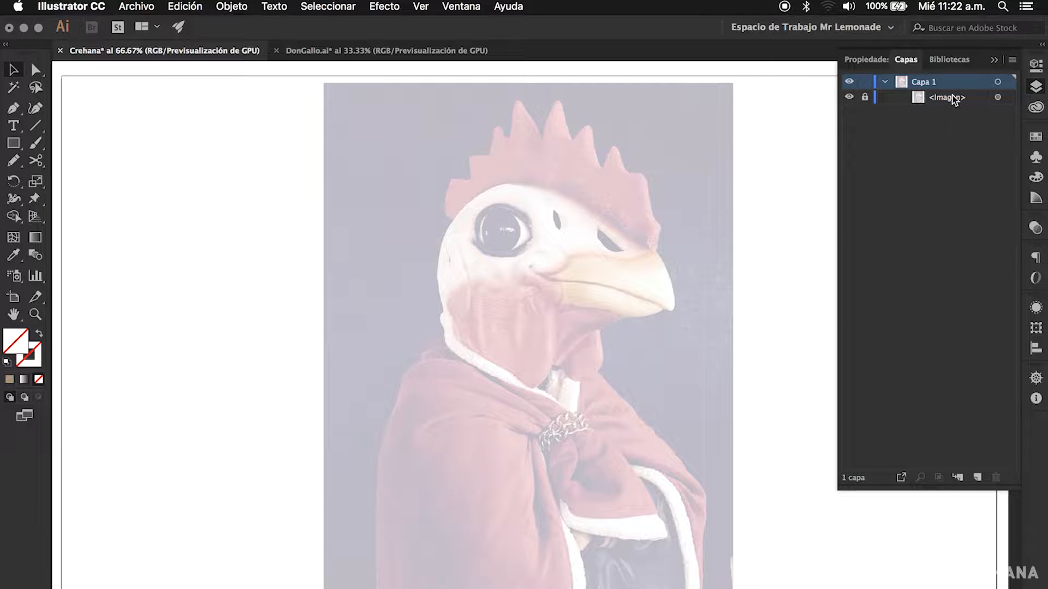
click(533, 244)
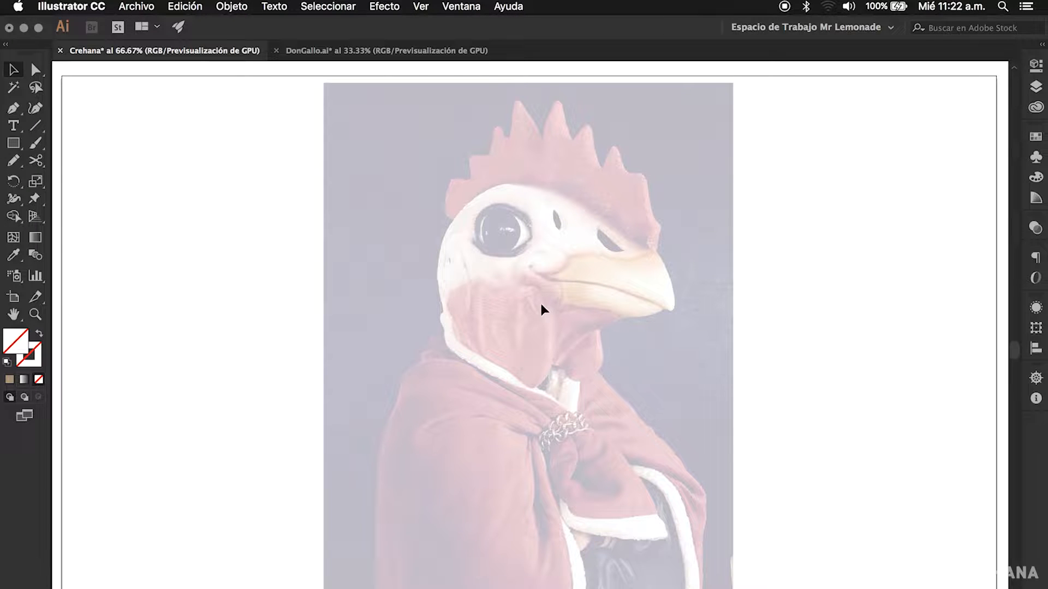
Step: Try to move the locked rooster photo on the artboard, then unlock it and deselect it
drag(515, 314, 636, 386)
drag(520, 299, 638, 299)
click(570, 281)
key(super+a)
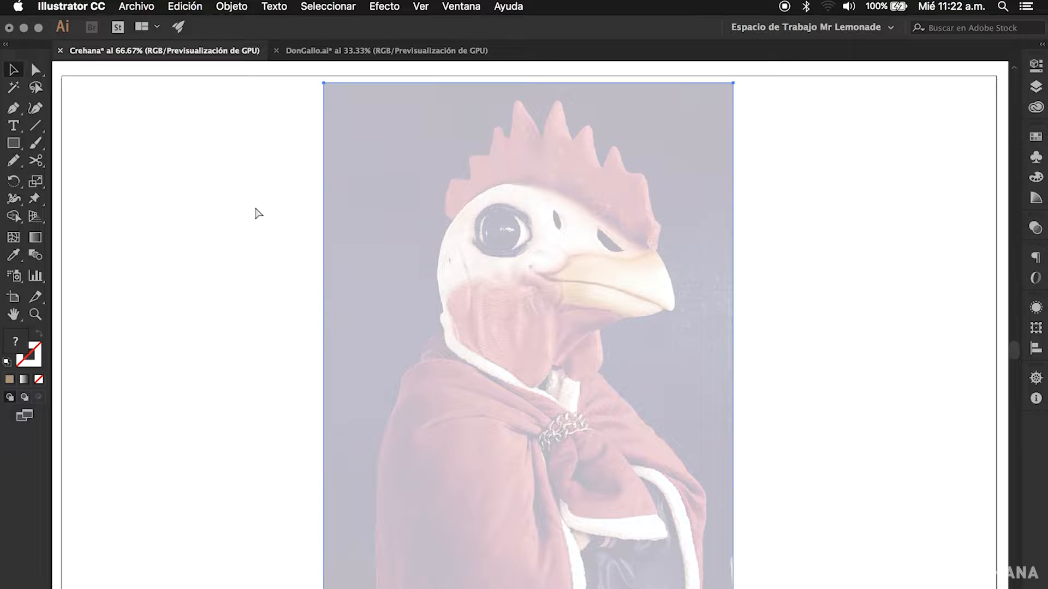
click(804, 280)
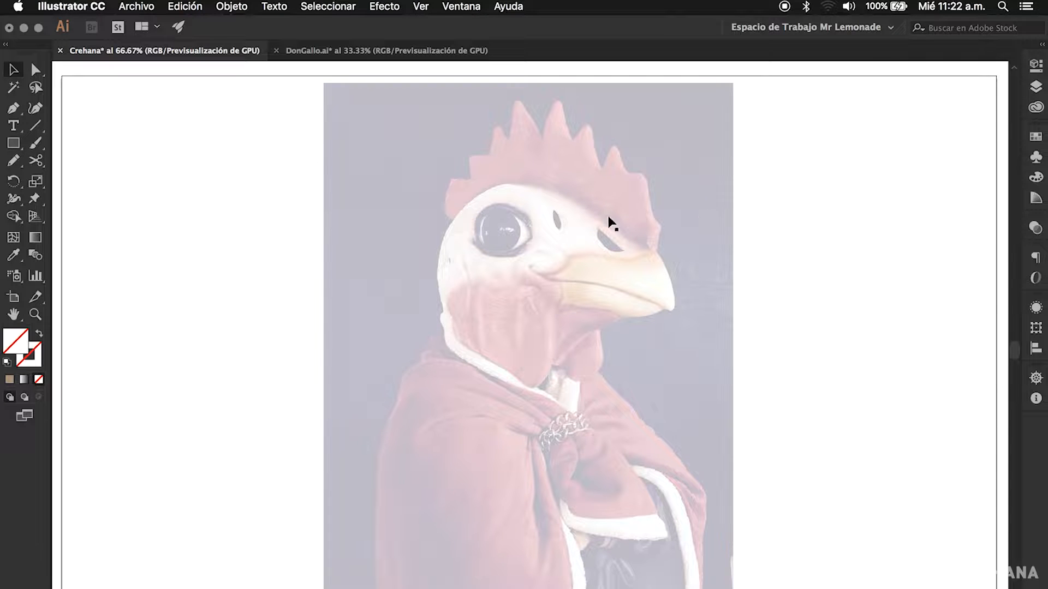
Step: Select the rooster photo and lock it with the Lock Selection command (Bloquear > Selección)
click(628, 274)
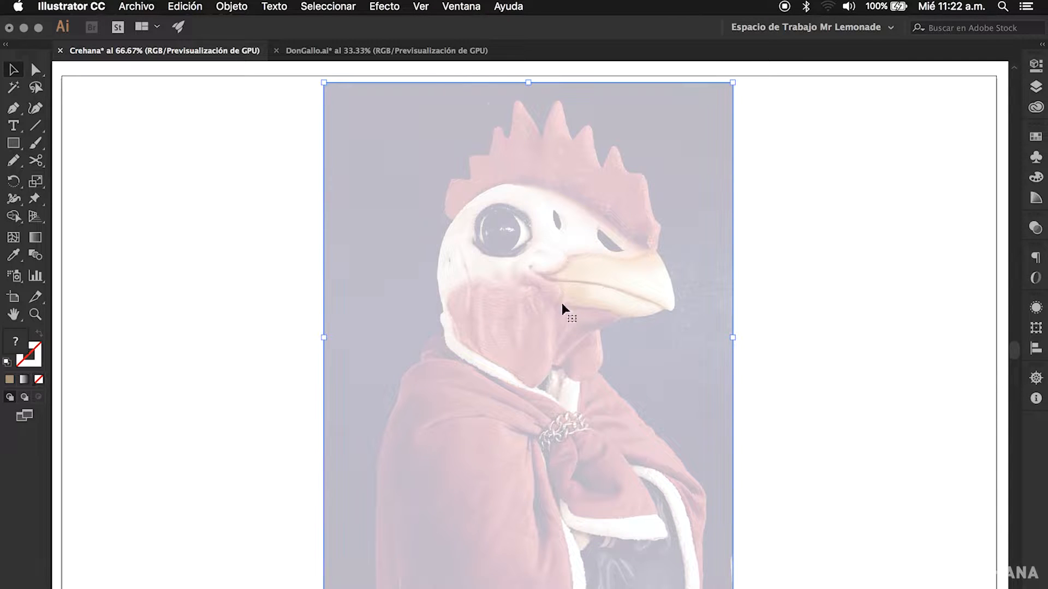
click(232, 7)
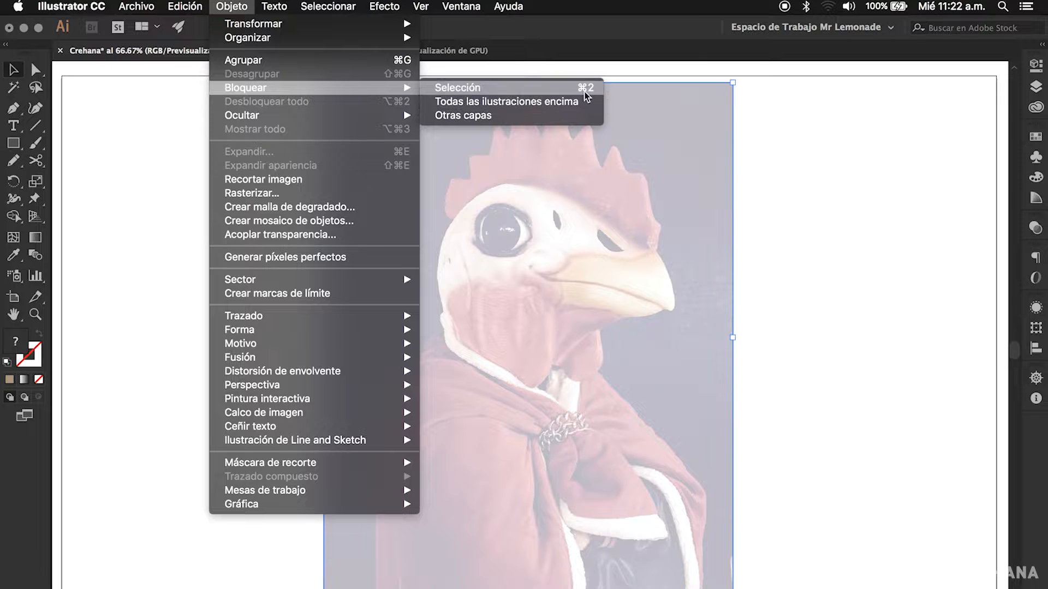
click(588, 94)
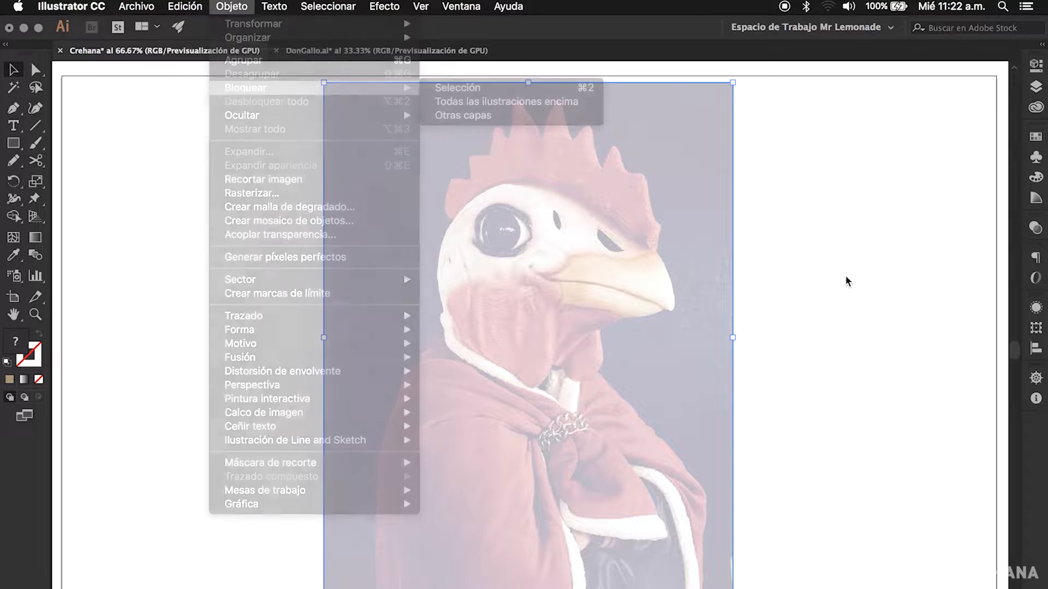
click(619, 329)
click(805, 327)
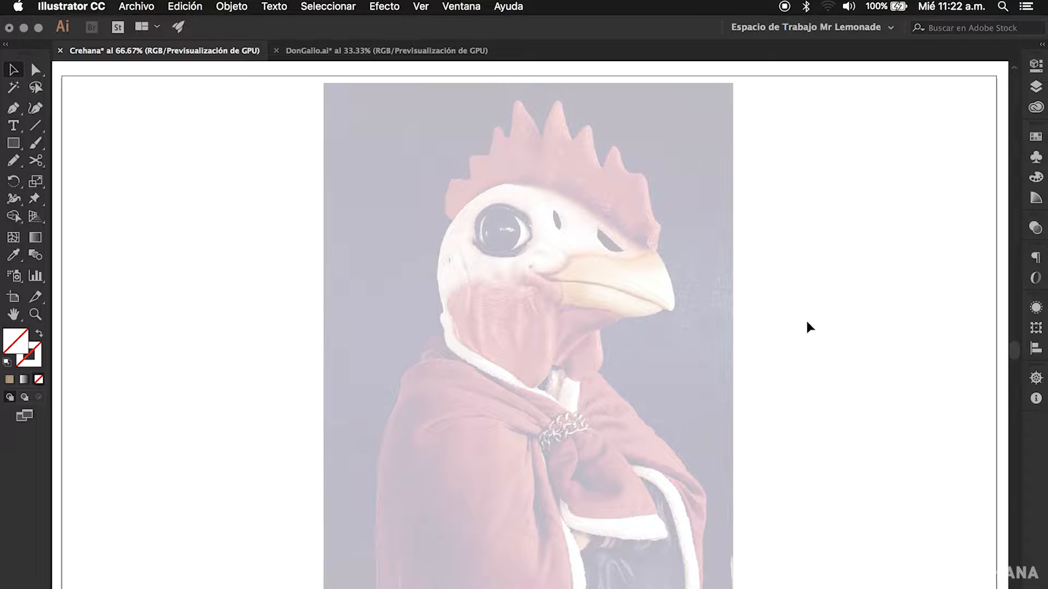
Step: Test whether the locked rooster photo can be moved or marquee-selected, then unlock it
drag(586, 209, 430, 295)
drag(461, 166, 522, 259)
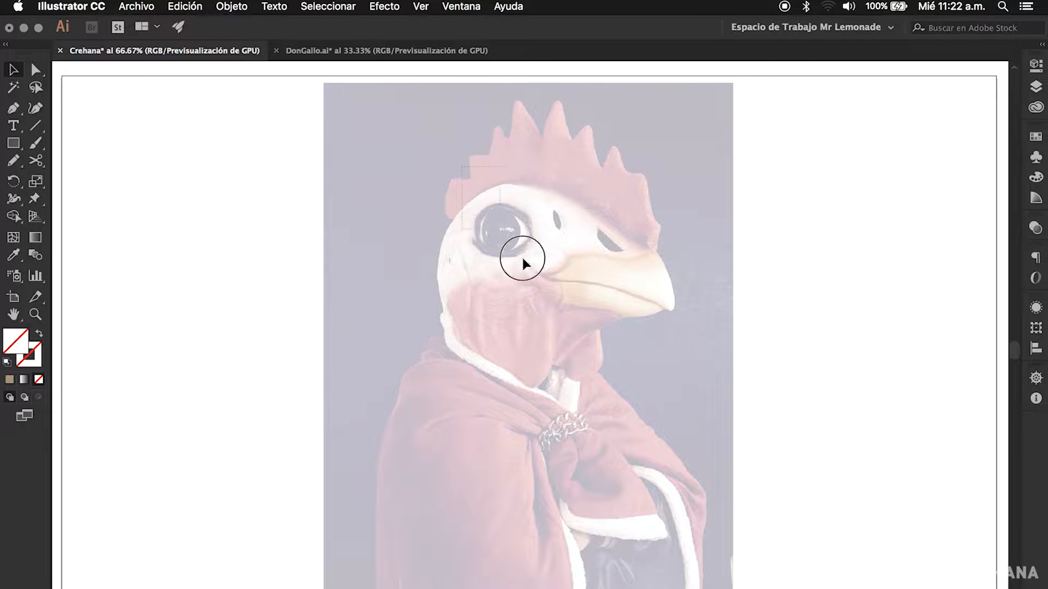
click(632, 388)
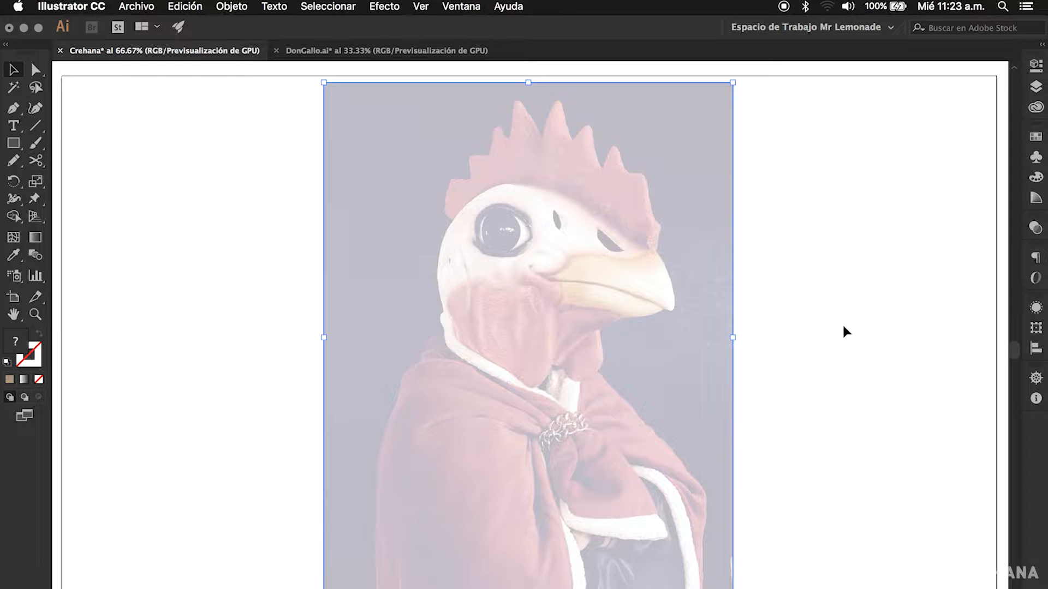
Step: Lock the <Imagen> object inside layer Capa 1 from the layer list and test selecting the photo
click(1036, 87)
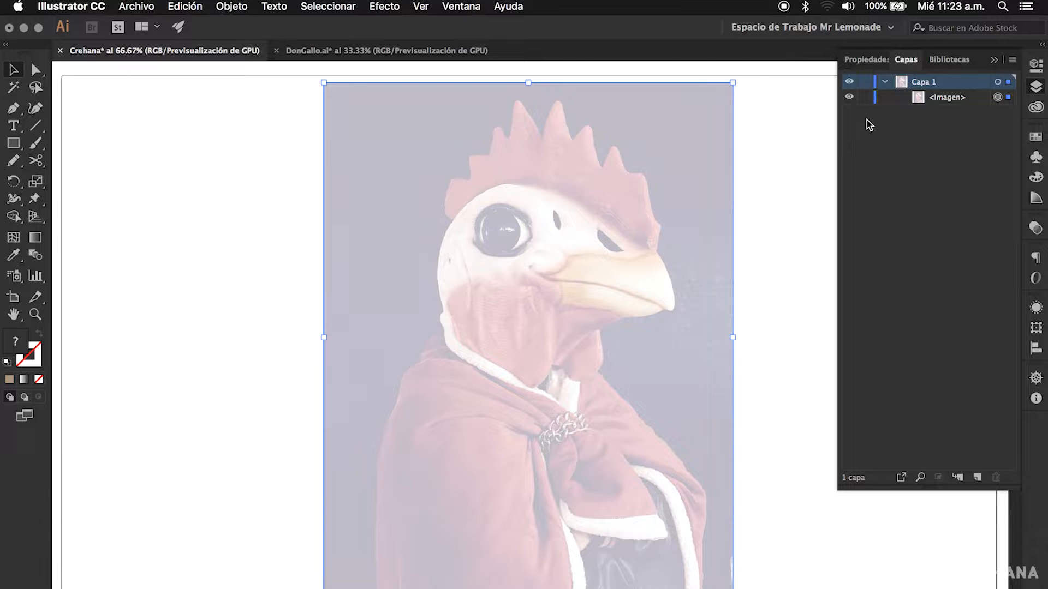
click(947, 97)
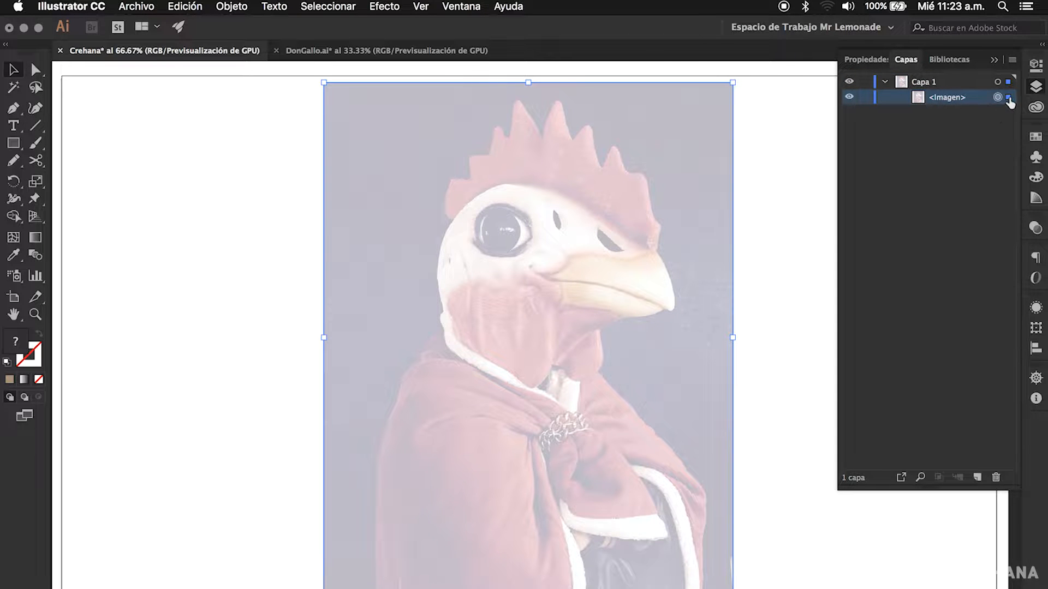
click(865, 97)
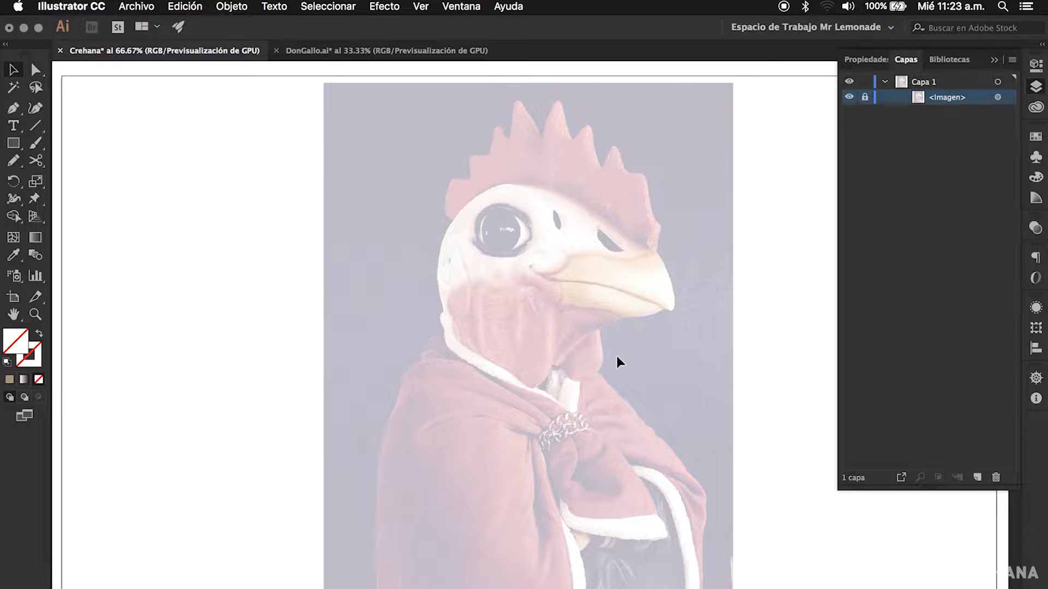
click(626, 341)
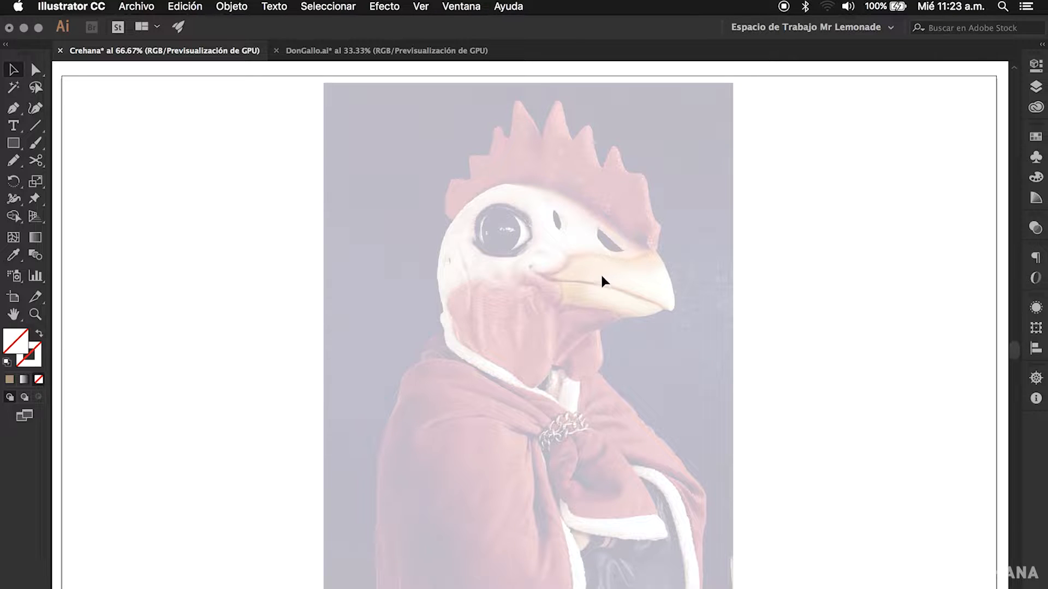
Step: Zoom in to 400% on the rooster's head, then zoom out to 50% and centre the artboard in view
mouse_move(601, 279)
mouse_down()
mouse_move(564, 257)
mouse_move(605, 267)
mouse_move(592, 270)
mouse_up()
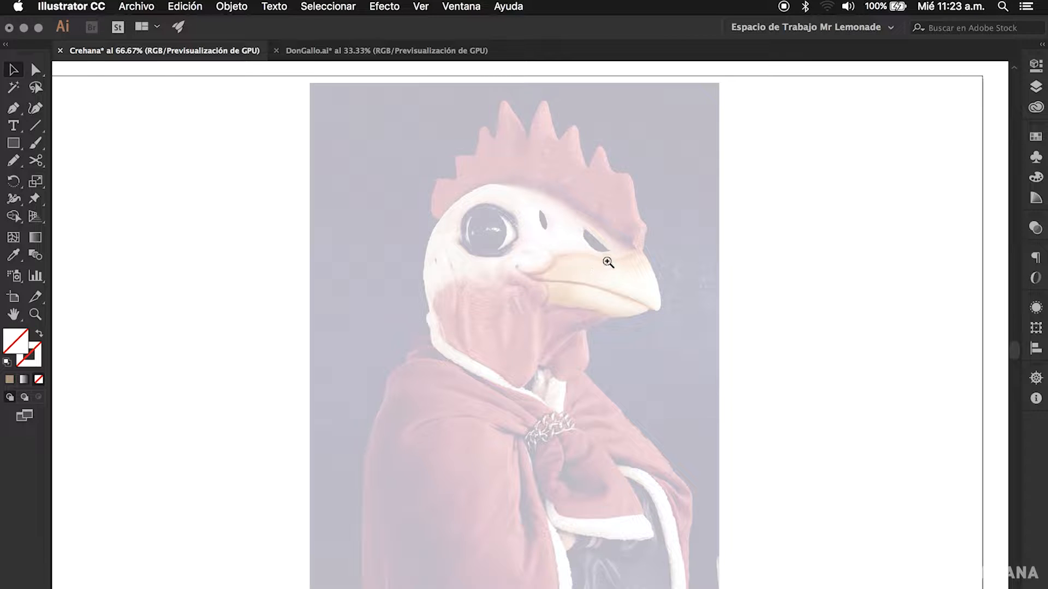
click(556, 248)
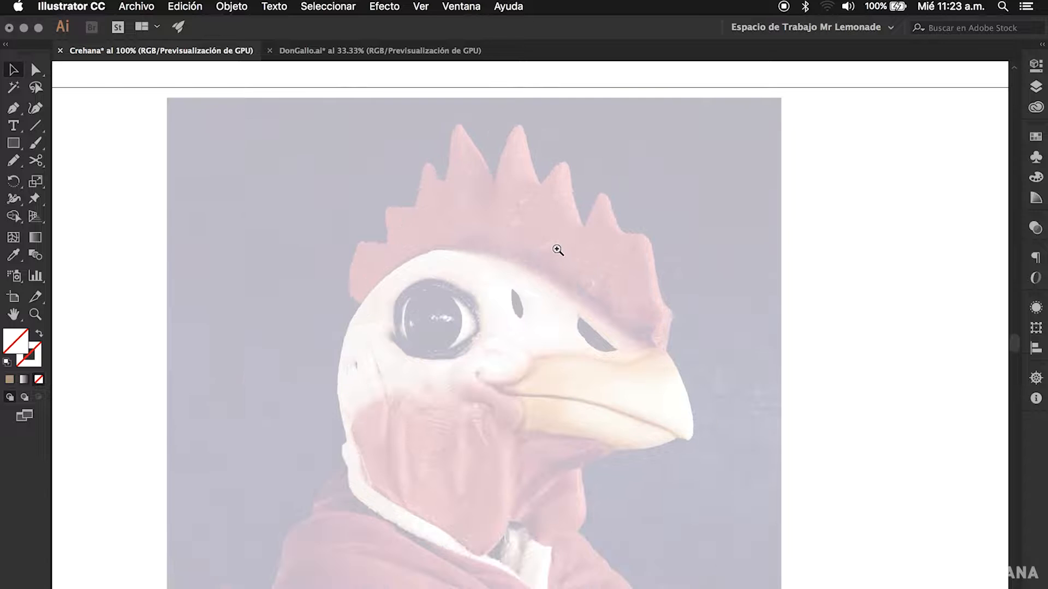
click(538, 309)
click(527, 330)
click(534, 334)
click(537, 336)
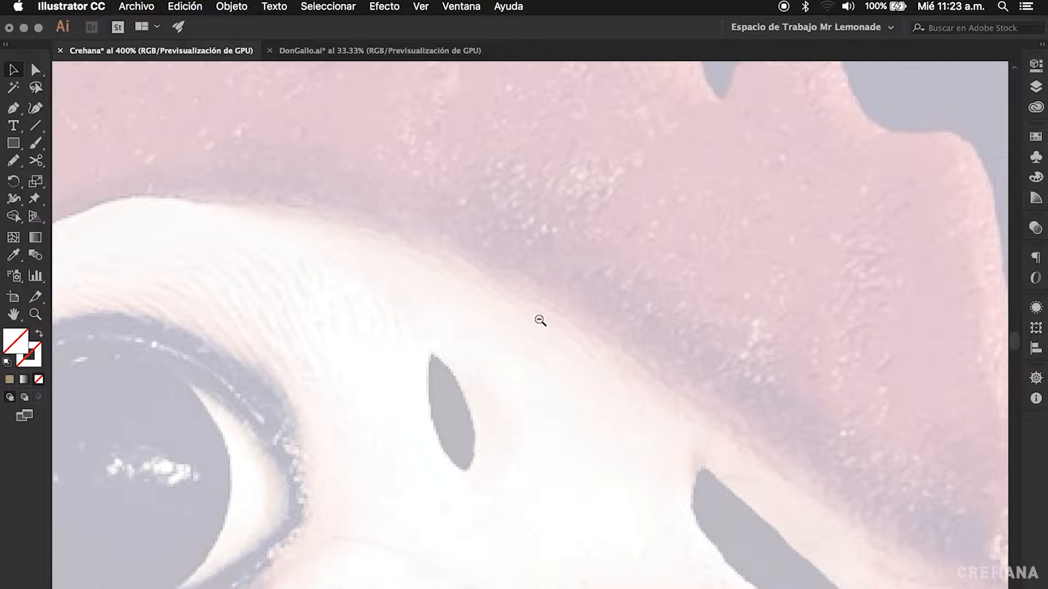
alt+super+click(560, 372)
alt+super+click(559, 373)
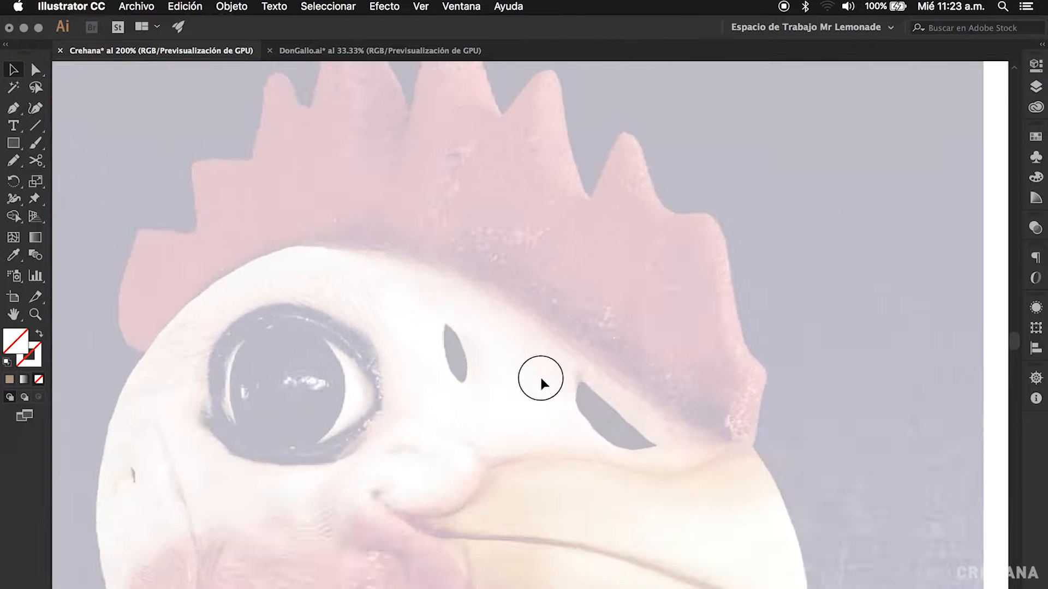
alt+super+click(540, 377)
alt+super+click(538, 385)
alt+super+click(536, 385)
alt+super+click(538, 386)
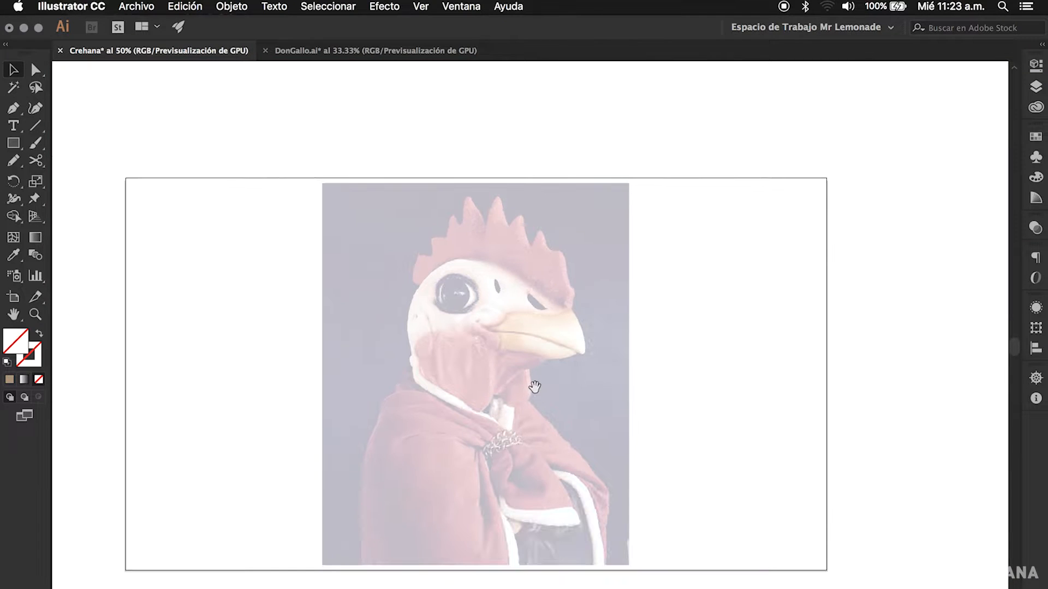
drag(533, 393, 576, 357)
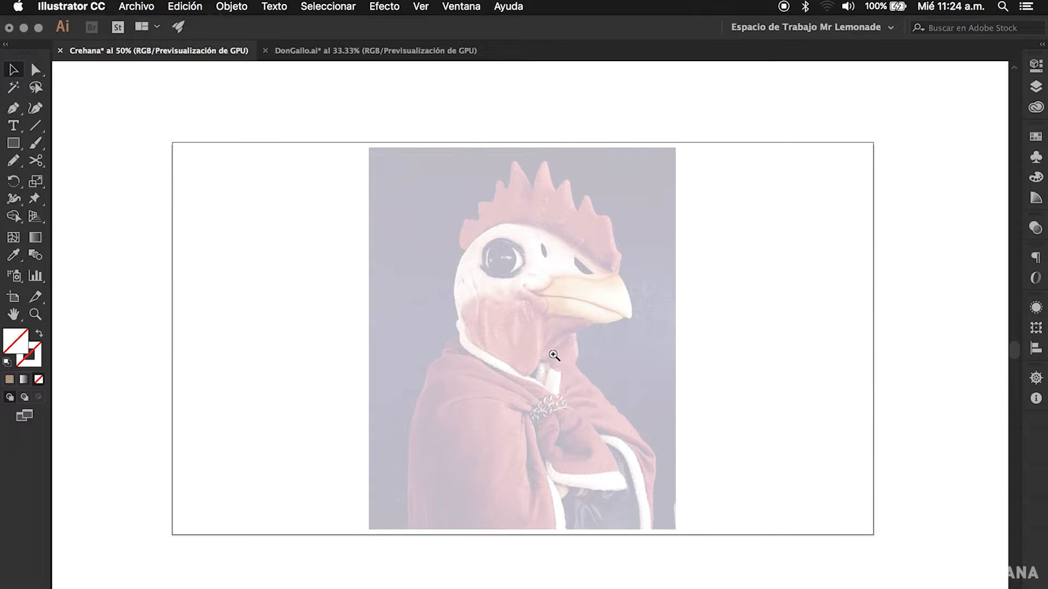
Step: Practise stepped zooming and panning over the rooster photo, finishing at 100% on the head
click(554, 355)
drag(531, 300, 557, 334)
click(556, 328)
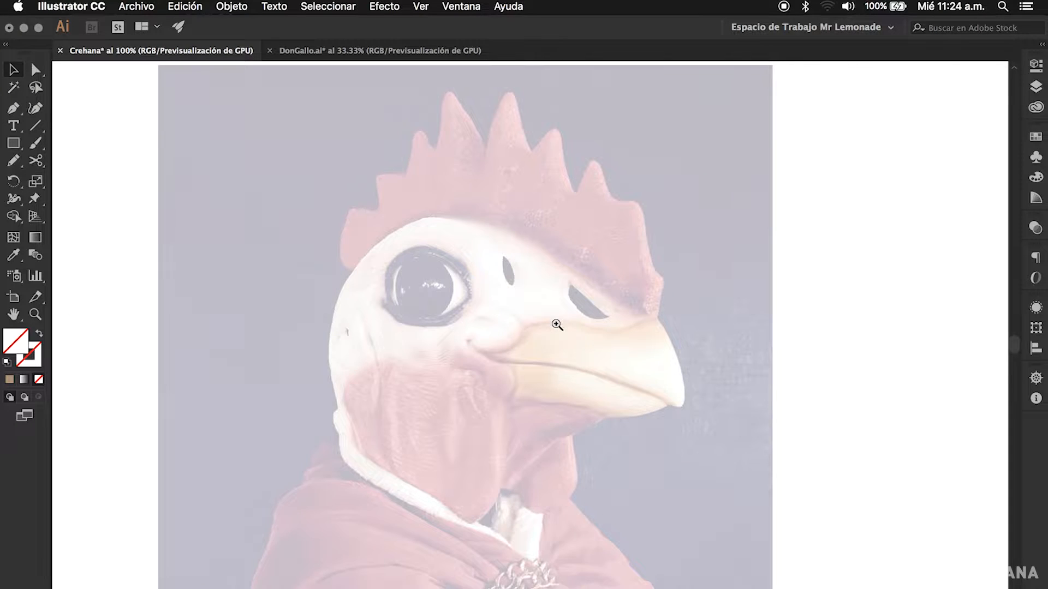
super+click(557, 327)
alt+super+click(556, 330)
alt+super+click(552, 338)
alt+super+click(553, 345)
drag(509, 386, 616, 318)
click(549, 346)
click(542, 339)
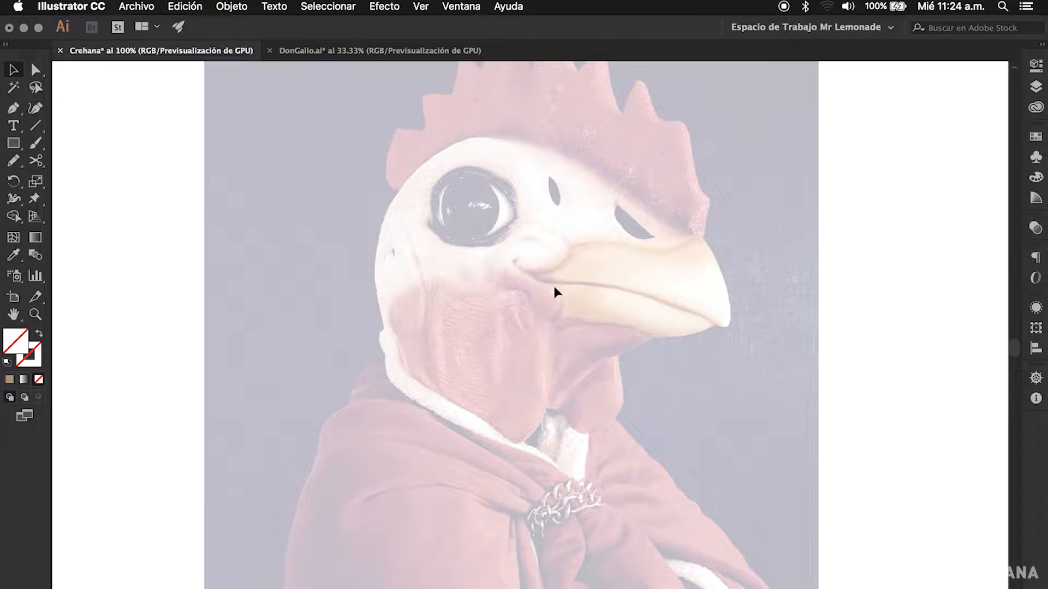
Step: Inspect the rooster's eye, beak and comb with continuous zooming and panning, finishing with the whole head in view
key(space)
key(super+space)
mouse_move(532, 308)
mouse_down()
mouse_move(592, 314)
mouse_move(460, 314)
mouse_move(611, 303)
mouse_move(540, 283)
mouse_move(599, 287)
mouse_move(494, 295)
mouse_move(683, 303)
mouse_move(525, 300)
mouse_up()
drag(578, 275, 629, 287)
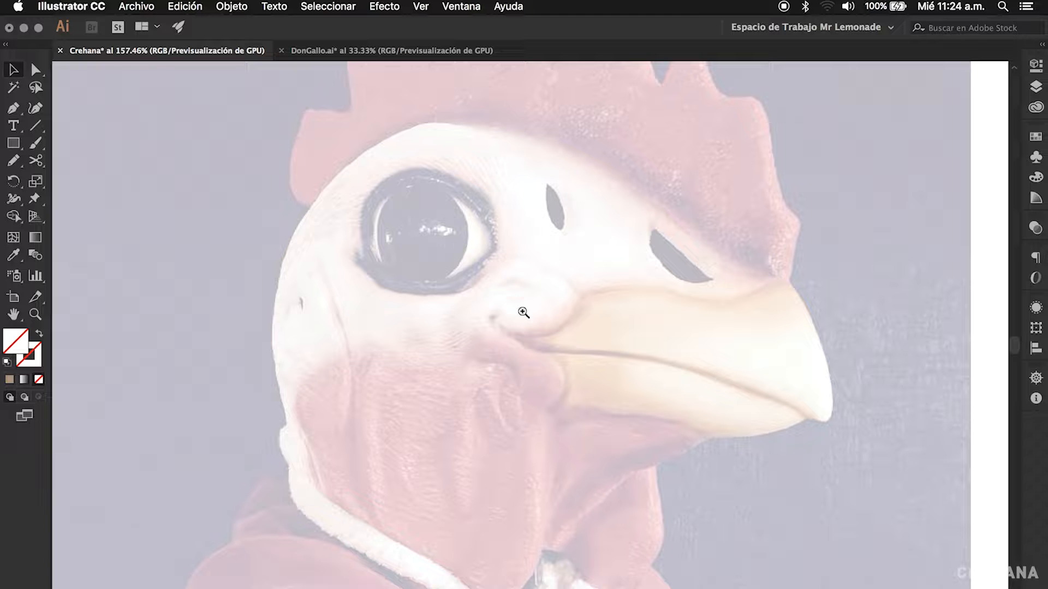
click(491, 276)
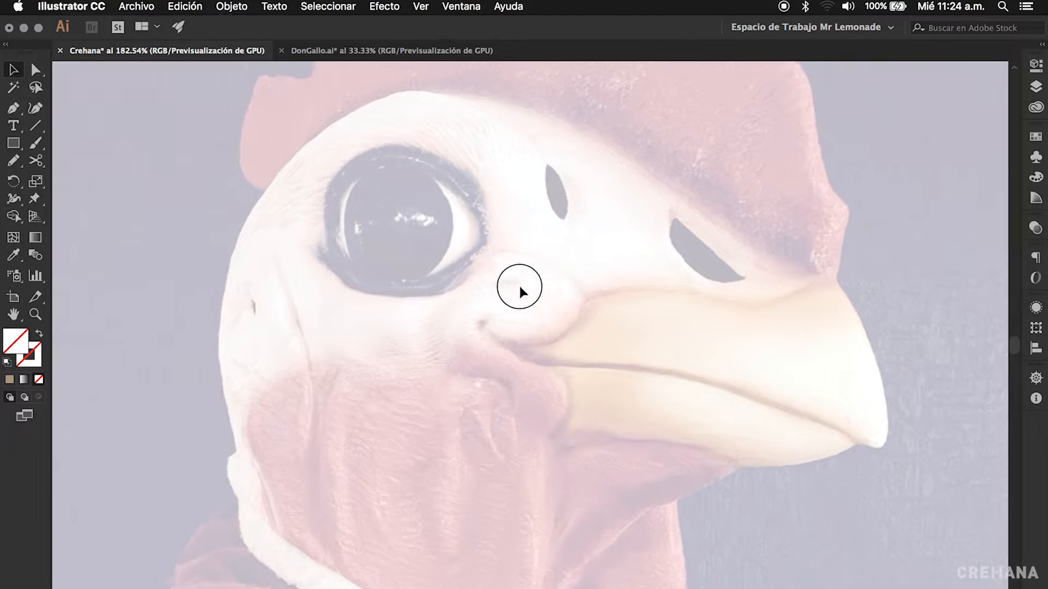
drag(414, 222, 279, 257)
drag(459, 288, 458, 320)
drag(565, 255, 534, 324)
scroll(543, 320, up, 1)
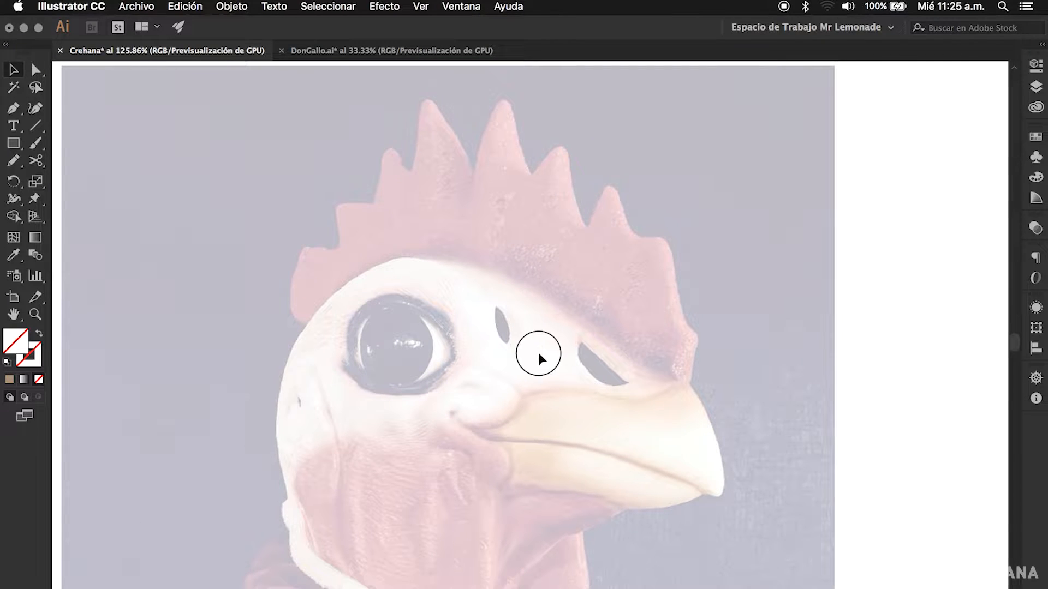
drag(538, 356, 542, 355)
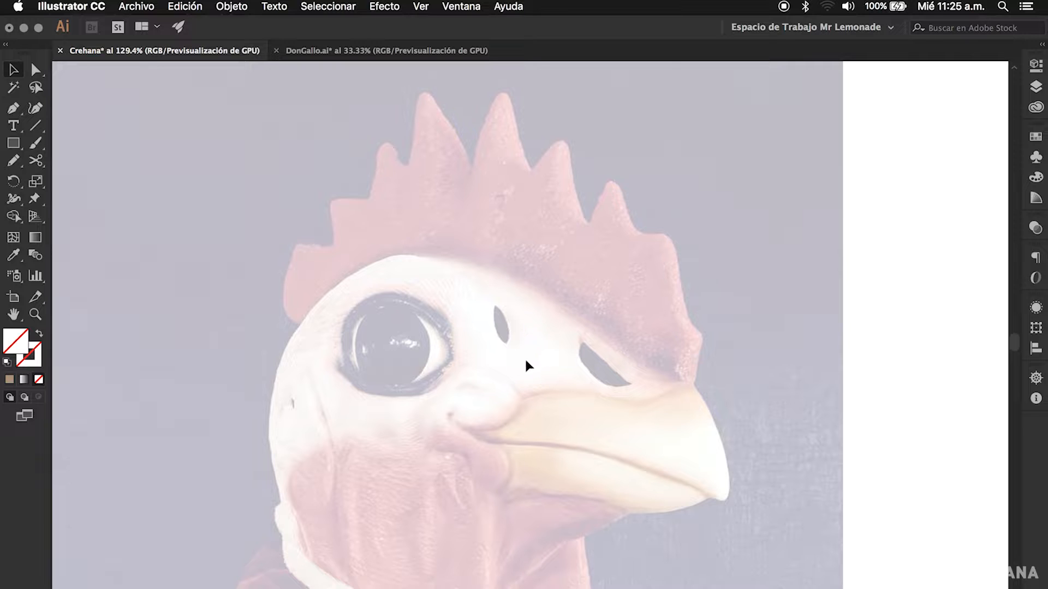
Step: Begin tracing the comb with the Pen tool from its rear base, over the stepped back edge and past the first peak
key(p)
super+click(401, 312)
drag(494, 303, 418, 328)
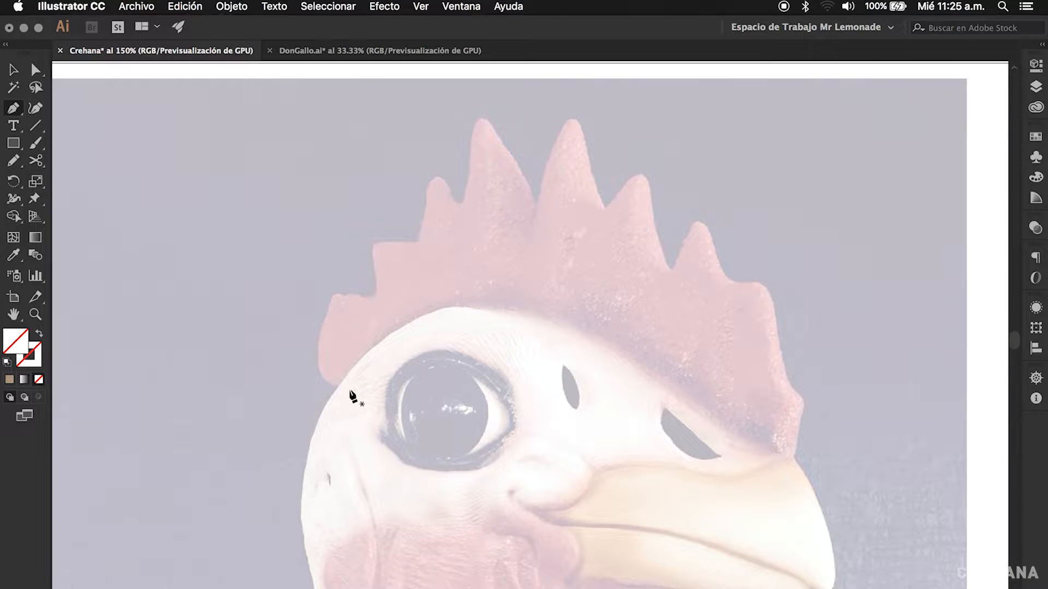
click(339, 388)
drag(321, 334, 383, 290)
drag(376, 243, 425, 235)
drag(439, 174, 469, 203)
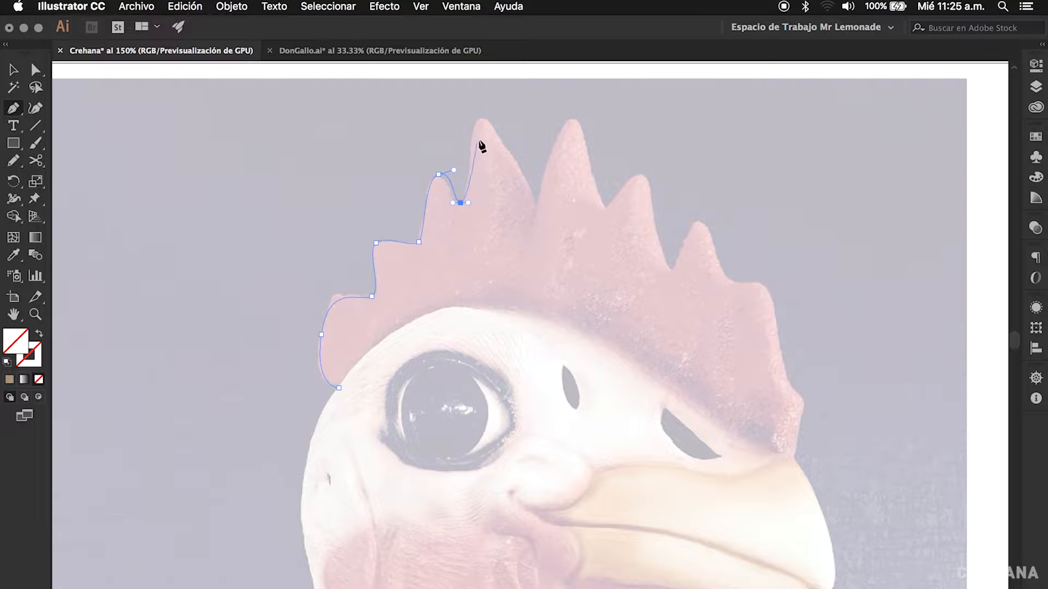
Step: Continue the curved Pen path over the two tallest comb peaks and the following two, placing anchors at each tip and valley
drag(484, 117, 499, 115)
drag(536, 207, 541, 218)
drag(571, 119, 590, 117)
drag(606, 209, 617, 218)
drag(644, 174, 662, 177)
drag(671, 270, 697, 297)
drag(698, 221, 718, 222)
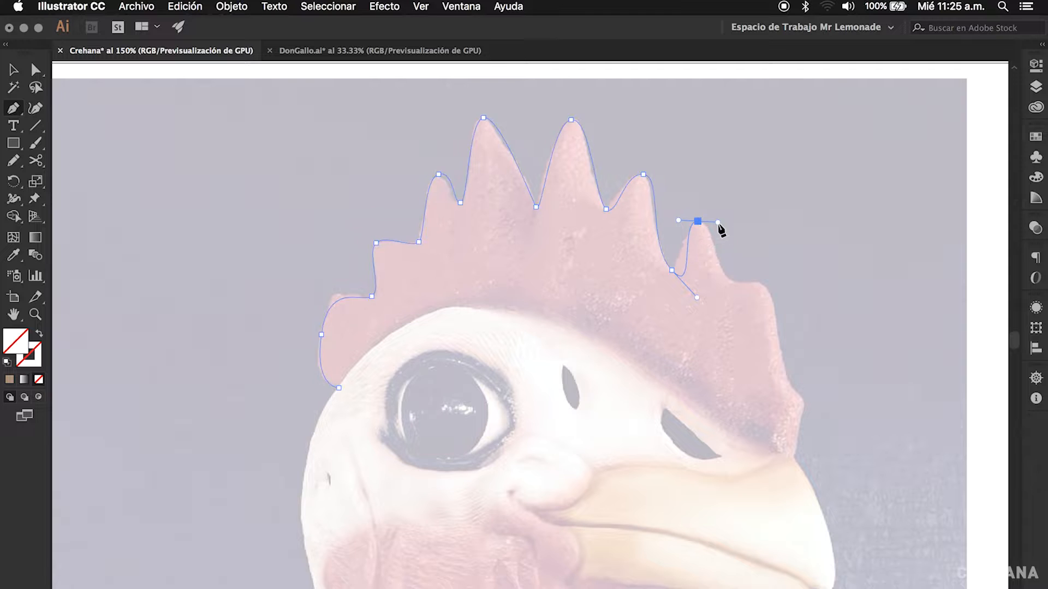
Step: Trace the comb's front edge and its lower curve along the head, and close the path at the starting anchor
drag(731, 282, 779, 329)
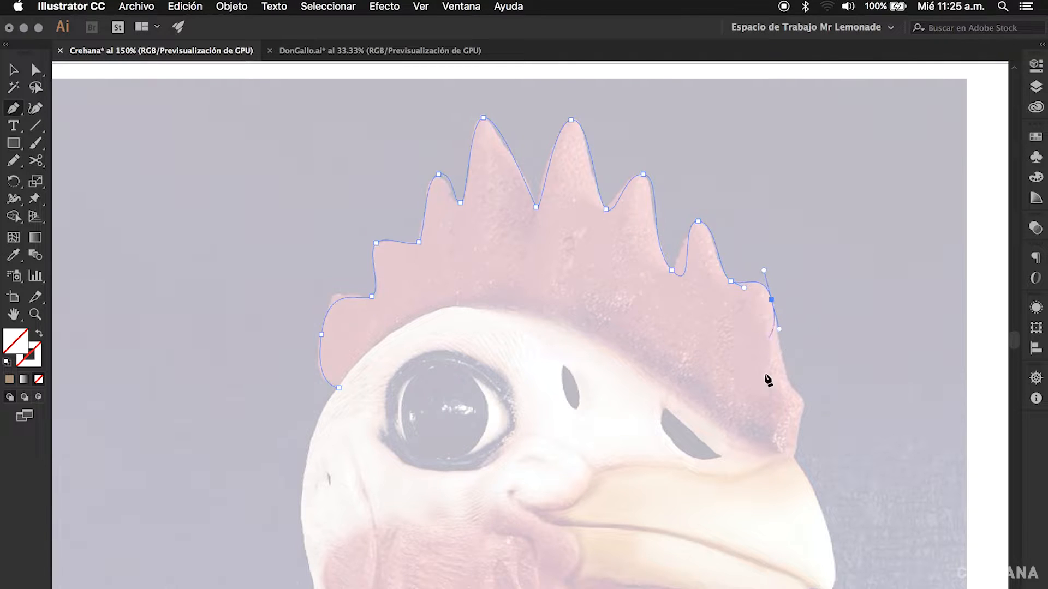
drag(791, 384, 758, 439)
drag(581, 328, 517, 313)
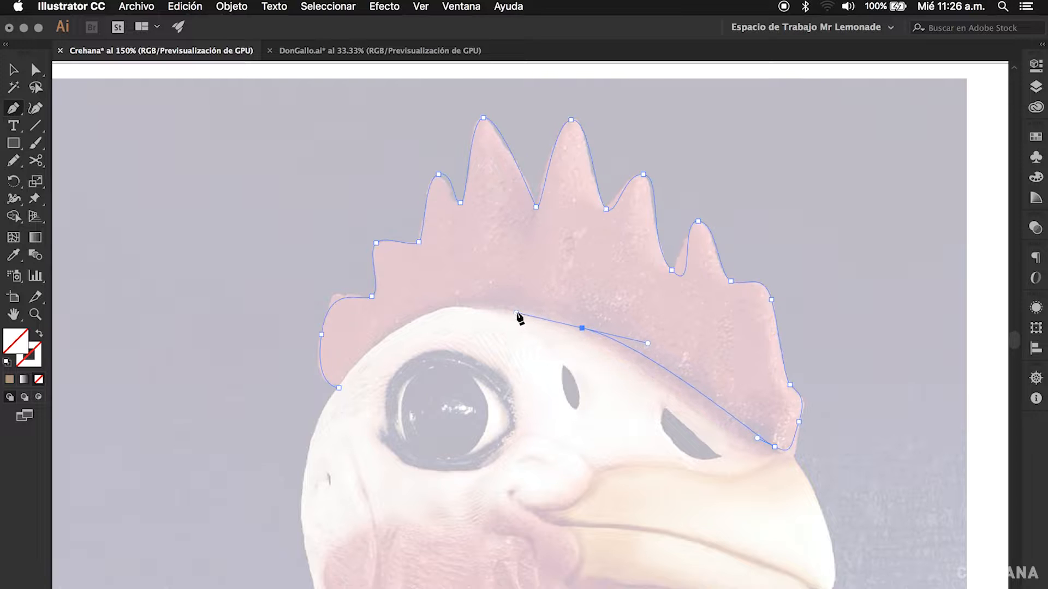
click(341, 387)
drag(339, 388, 250, 515)
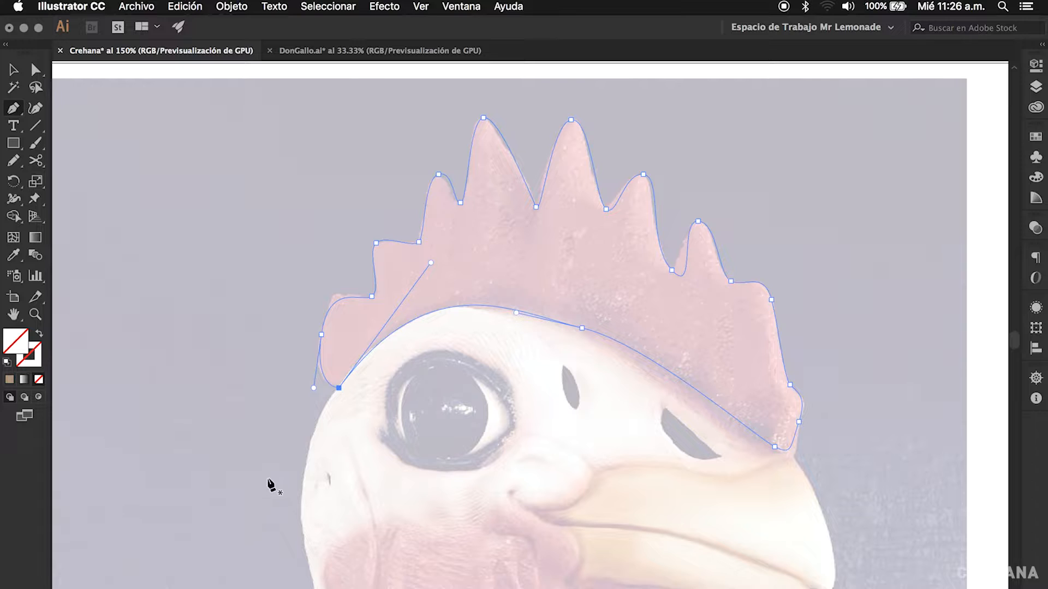
Step: Give the comb outline a 3 pt black stroke and deselect it
key(v)
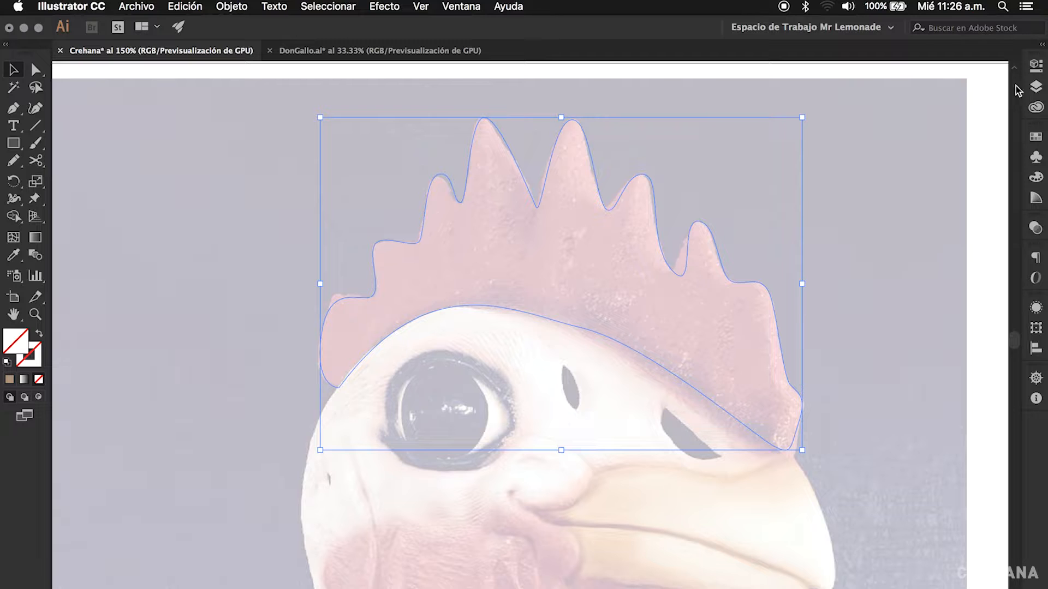
click(1036, 66)
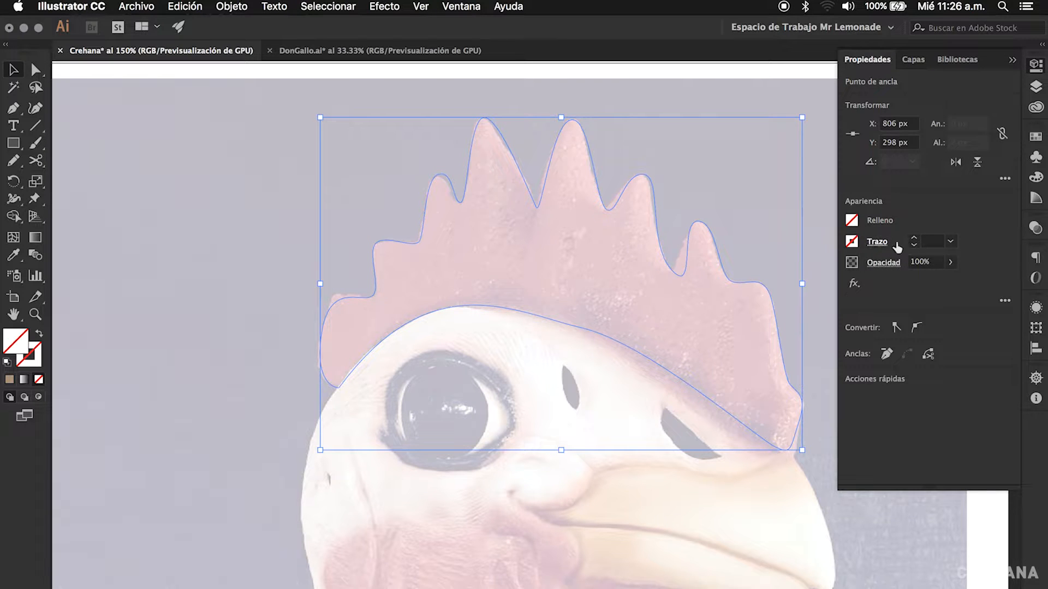
click(914, 238)
click(915, 238)
click(915, 238)
click(915, 238)
click(915, 238)
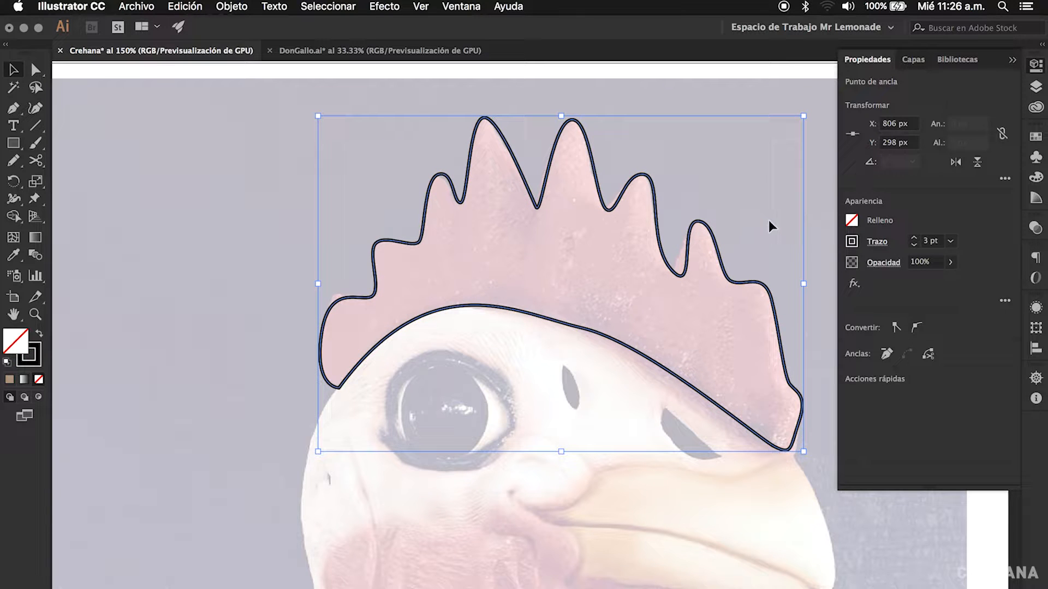
click(745, 227)
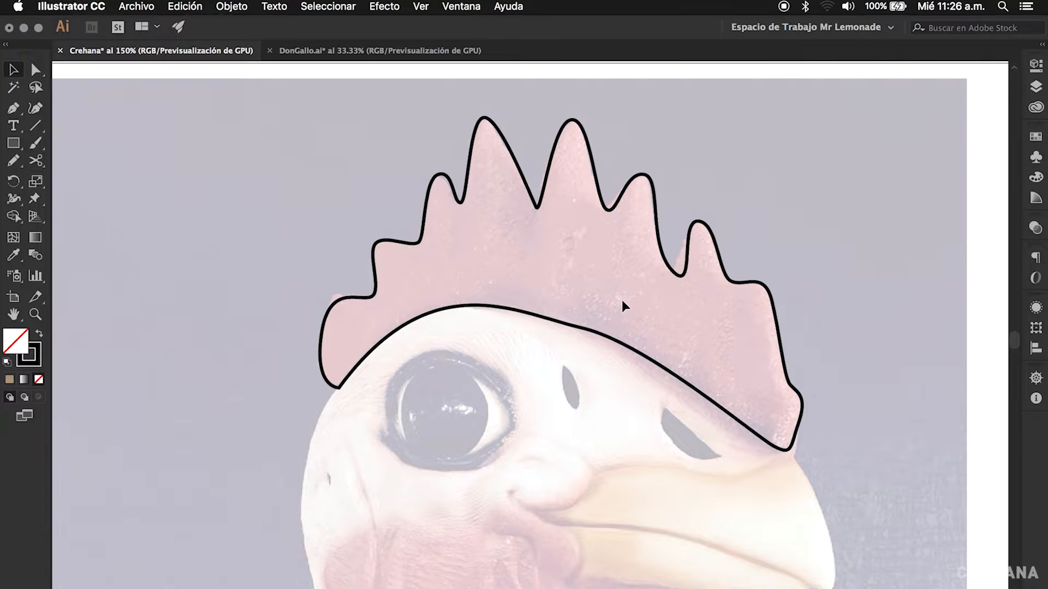
Step: Reshape the comb outline's frontmost deep valley by moving its anchor and shortening its handles to follow the photo
super+click(678, 270)
super+click(532, 358)
super+click(537, 355)
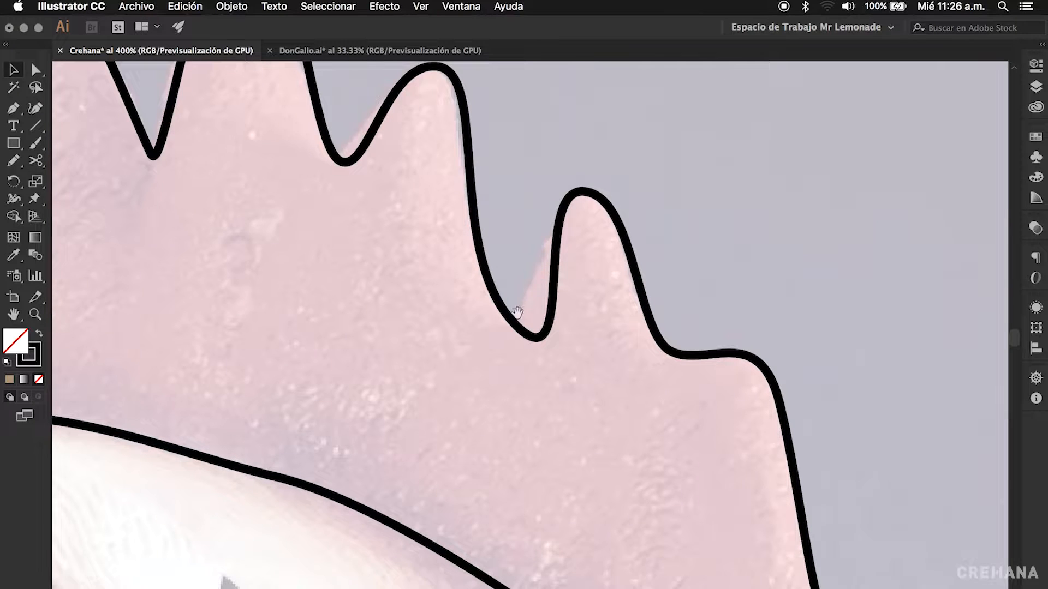
drag(529, 288, 572, 319)
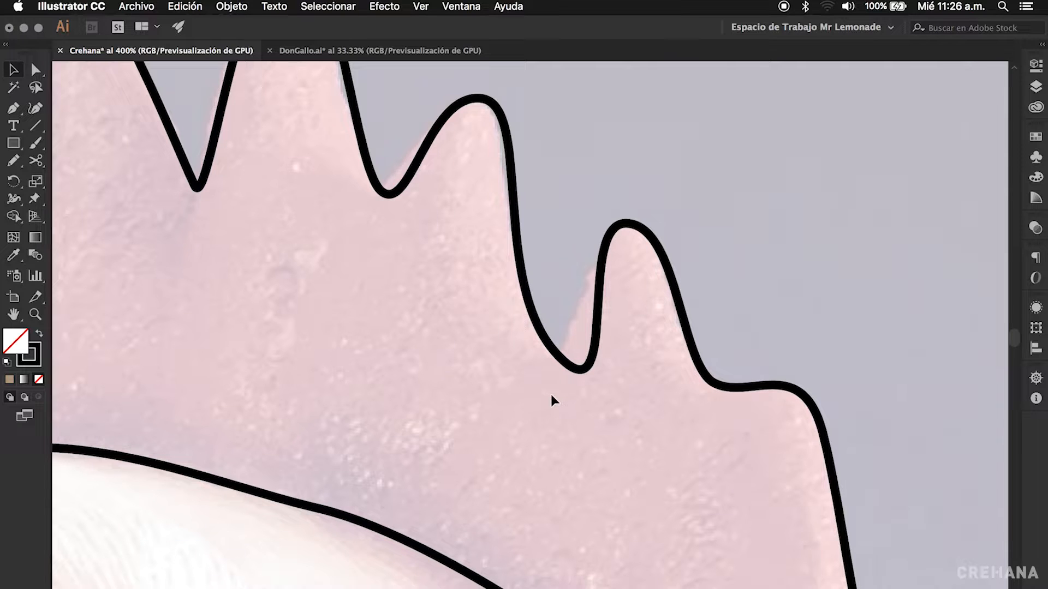
key(a)
click(557, 354)
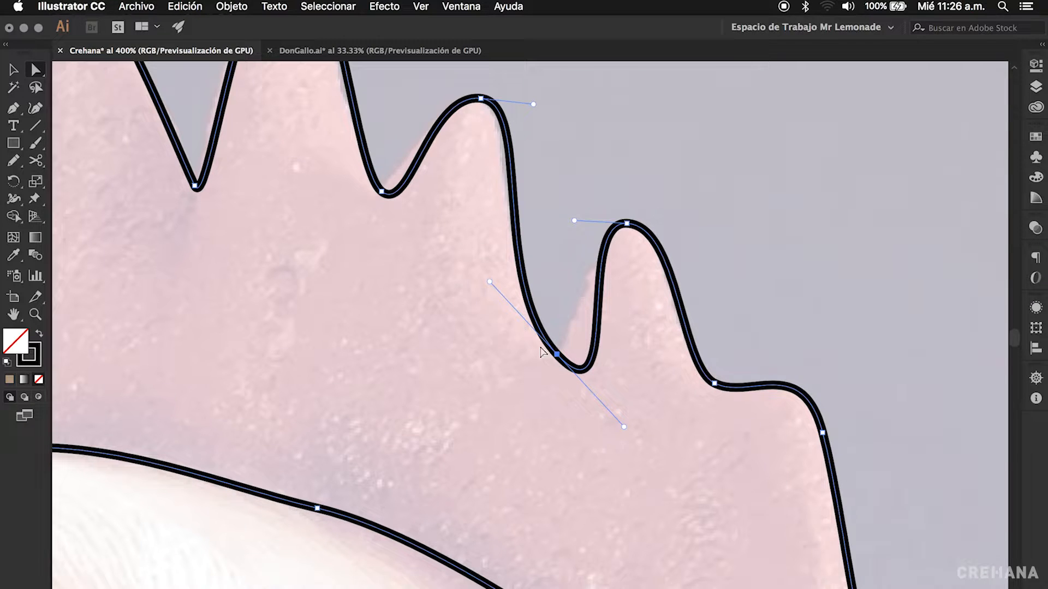
drag(558, 357, 551, 352)
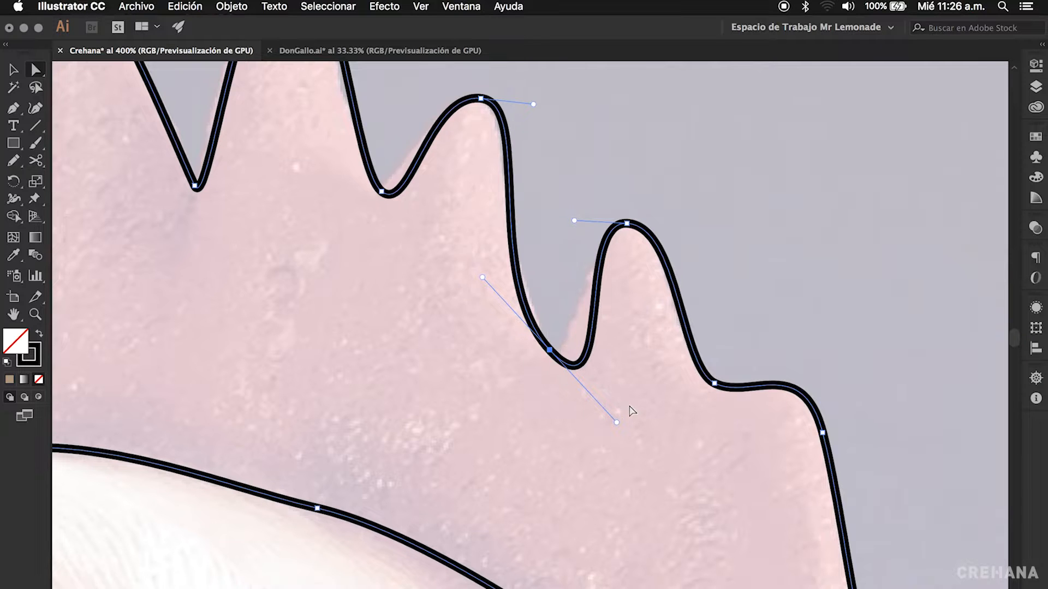
drag(617, 423, 578, 376)
drag(476, 284, 496, 295)
Step: Adjust the curve at the next comb valley back, between the second tall peak and the smaller one in front
drag(423, 233, 481, 301)
click(432, 258)
mouse_move(432, 259)
mouse_down()
mouse_move(425, 255)
mouse_move(445, 268)
mouse_up()
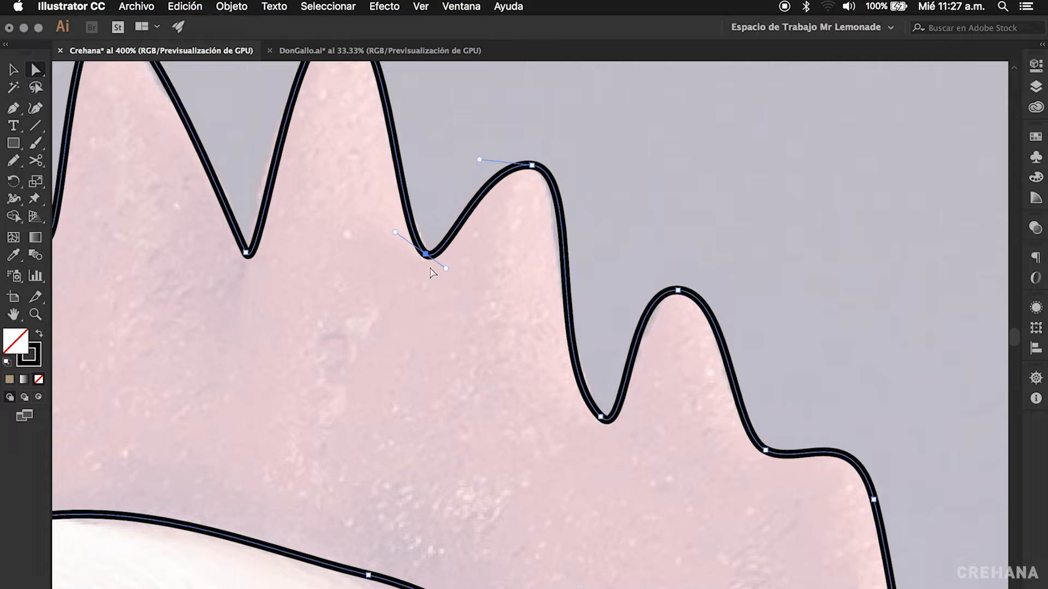
Step: Lengthen the upper handle of the comb's rear lobe so the outline follows its rounded corner, and deselect the path
mouse_move(266, 371)
mouse_down()
mouse_move(444, 351)
mouse_move(631, 312)
mouse_up()
drag(281, 389, 543, 260)
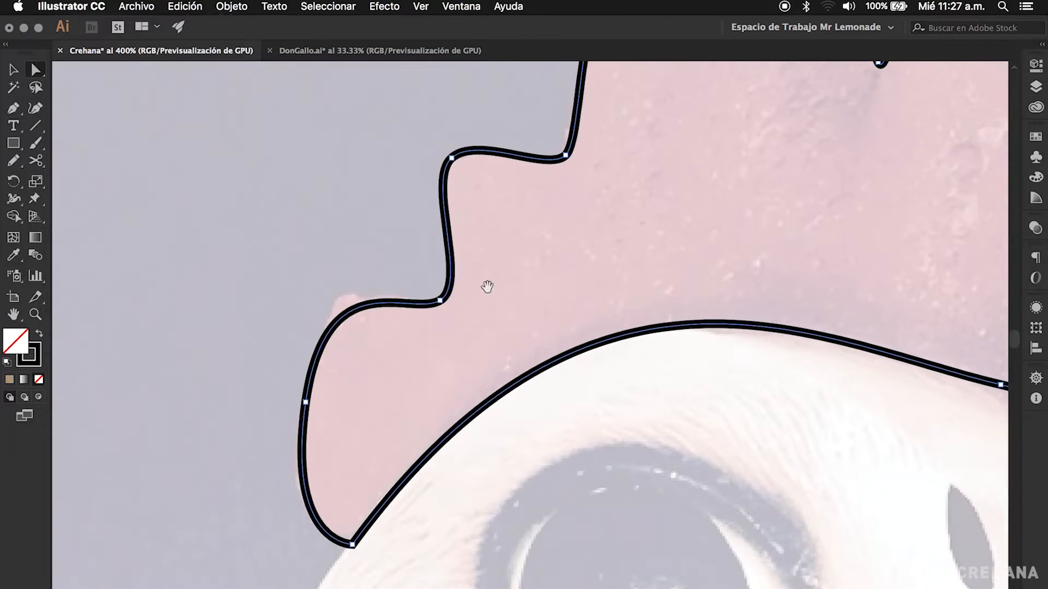
click(306, 403)
drag(326, 260, 322, 230)
click(410, 317)
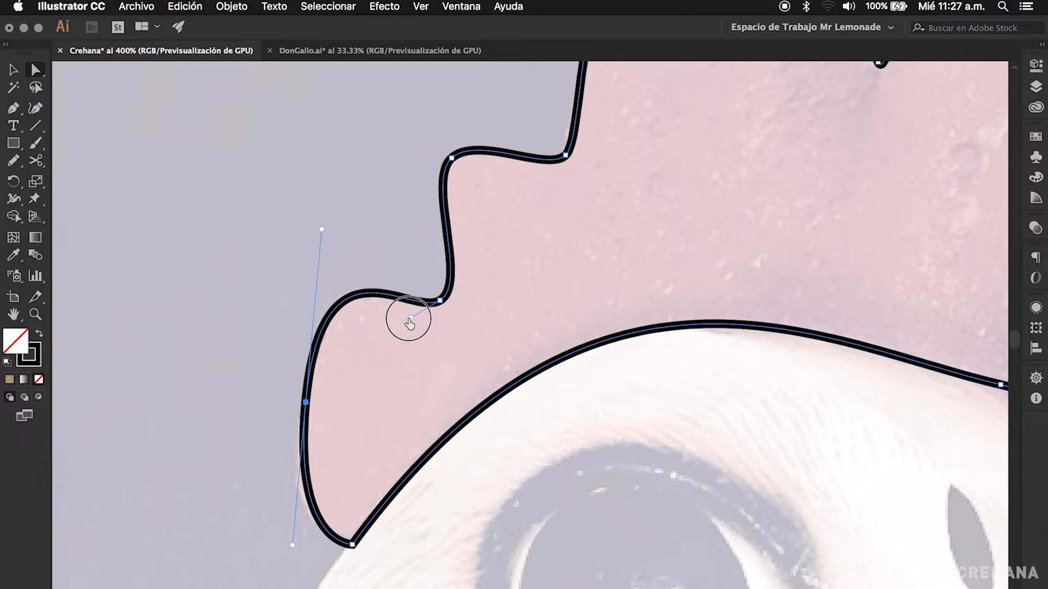
click(557, 283)
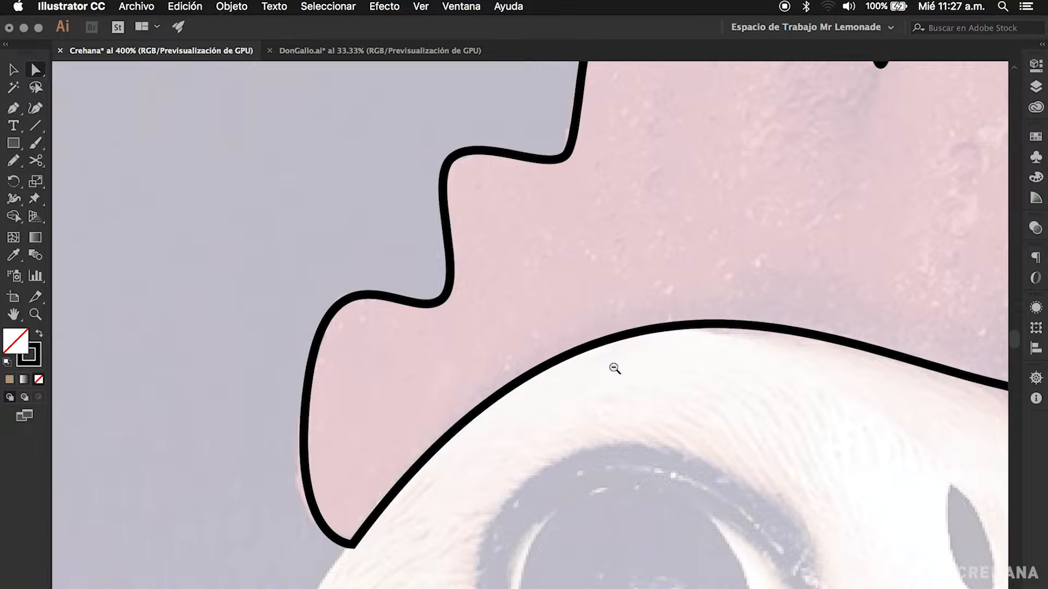
Step: Start a Pen path at the mouth corner and trace the upper beak's top edge to its front corner under the comb
alt+super+click(614, 359)
alt+super+click(615, 365)
alt+super+click(608, 382)
drag(602, 425, 598, 410)
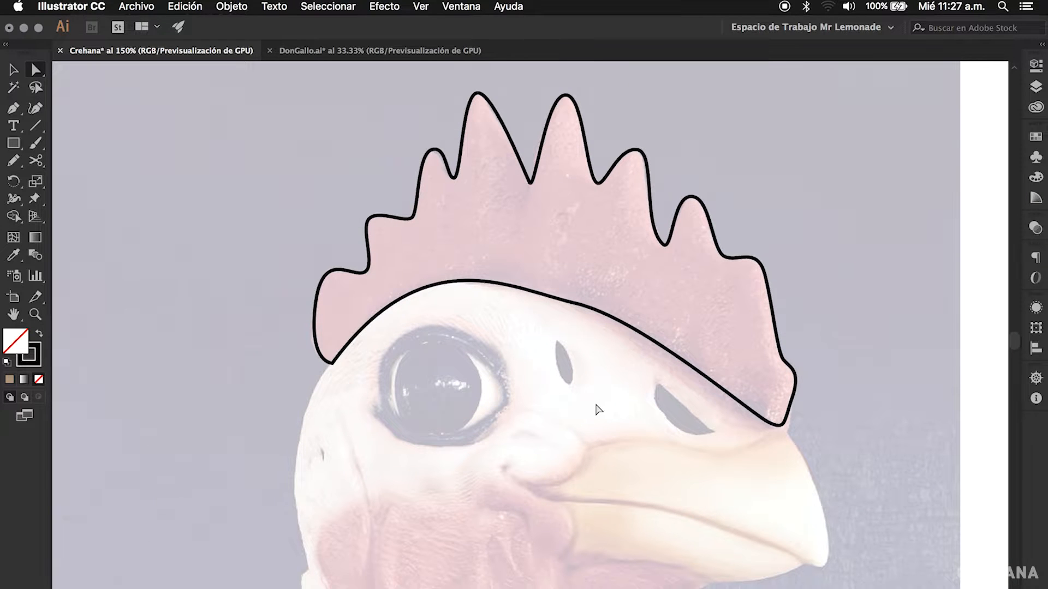
drag(566, 426, 570, 358)
super+click(569, 358)
scroll(580, 355, down, 2)
key(p)
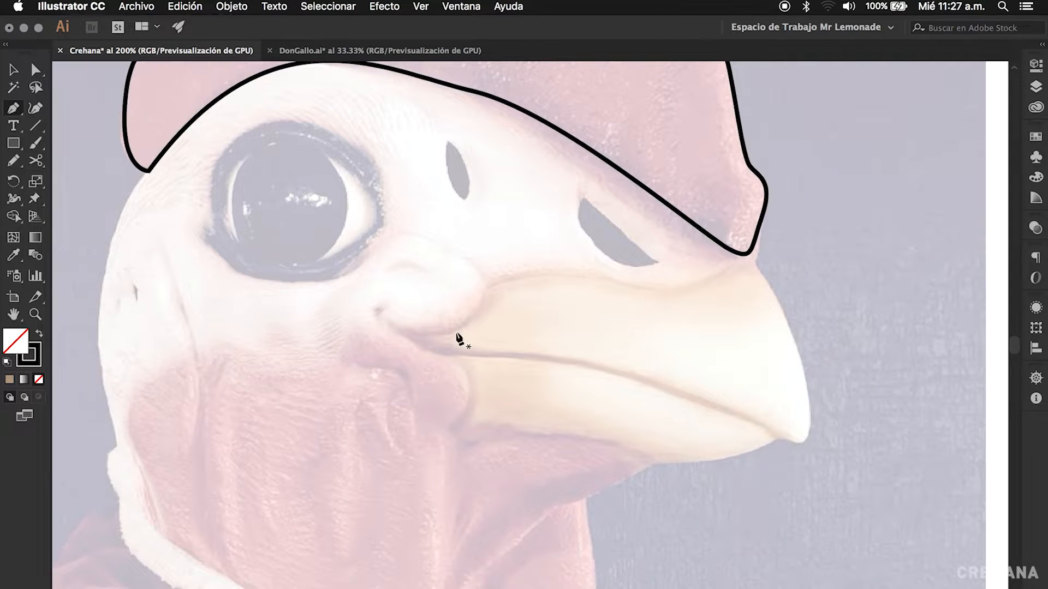
drag(466, 323, 525, 273)
drag(654, 285, 713, 301)
drag(754, 262, 782, 271)
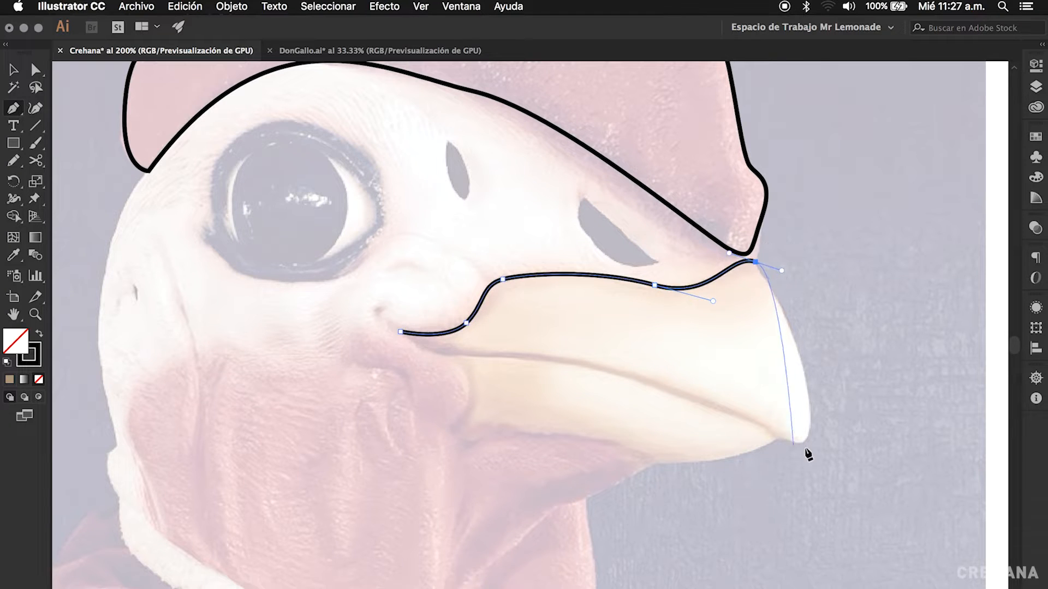
Step: Trace the upper beak around its tip and back along the mouth line, close the path and deselect it
drag(809, 402, 750, 418)
drag(503, 355, 415, 357)
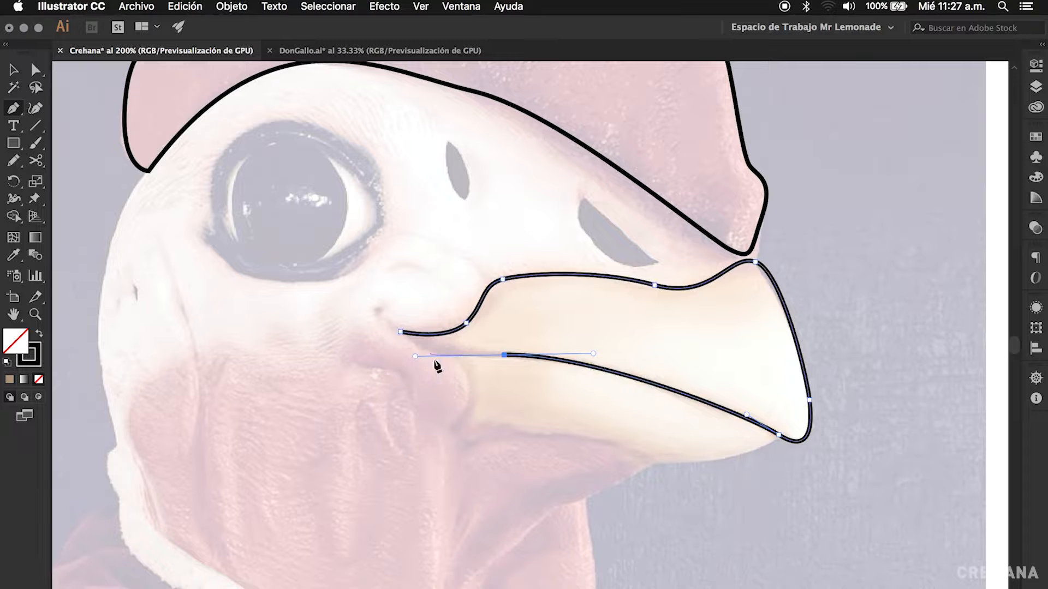
click(400, 331)
key(v)
click(553, 316)
drag(501, 401, 509, 410)
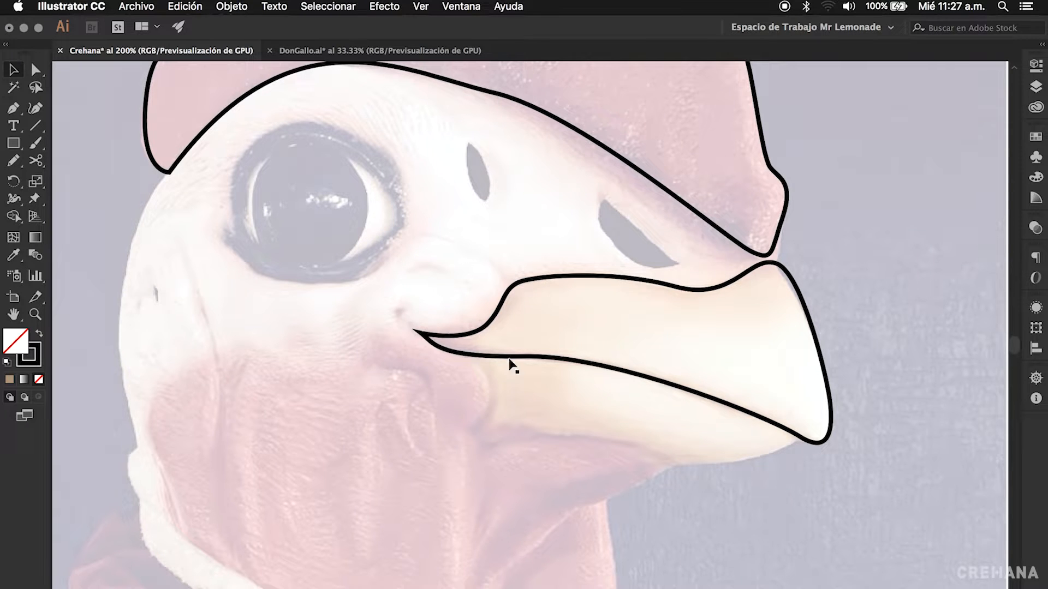
drag(560, 365, 536, 335)
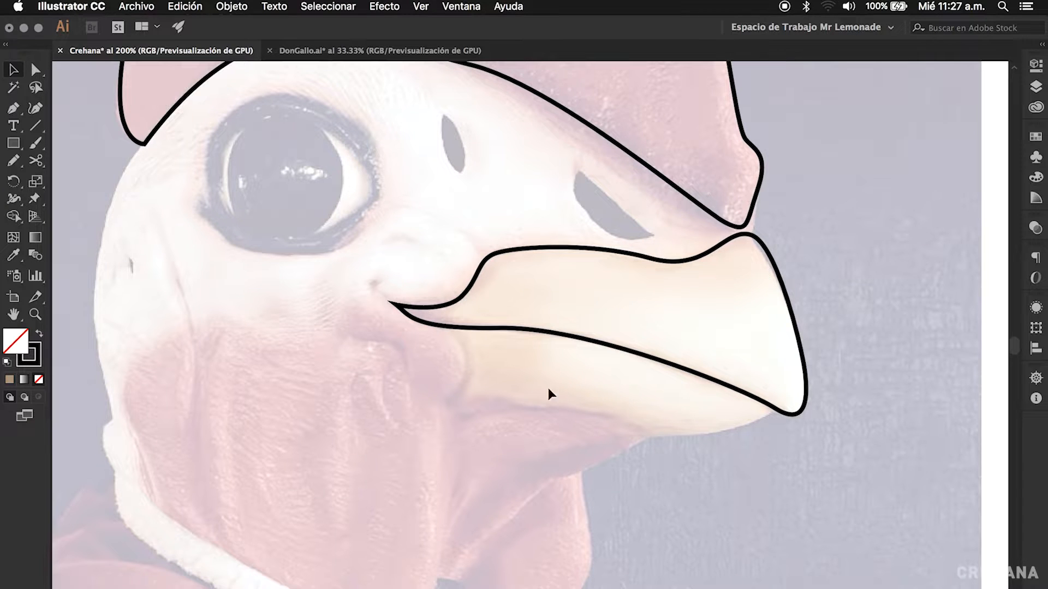
drag(576, 393, 614, 344)
key(super+minus)
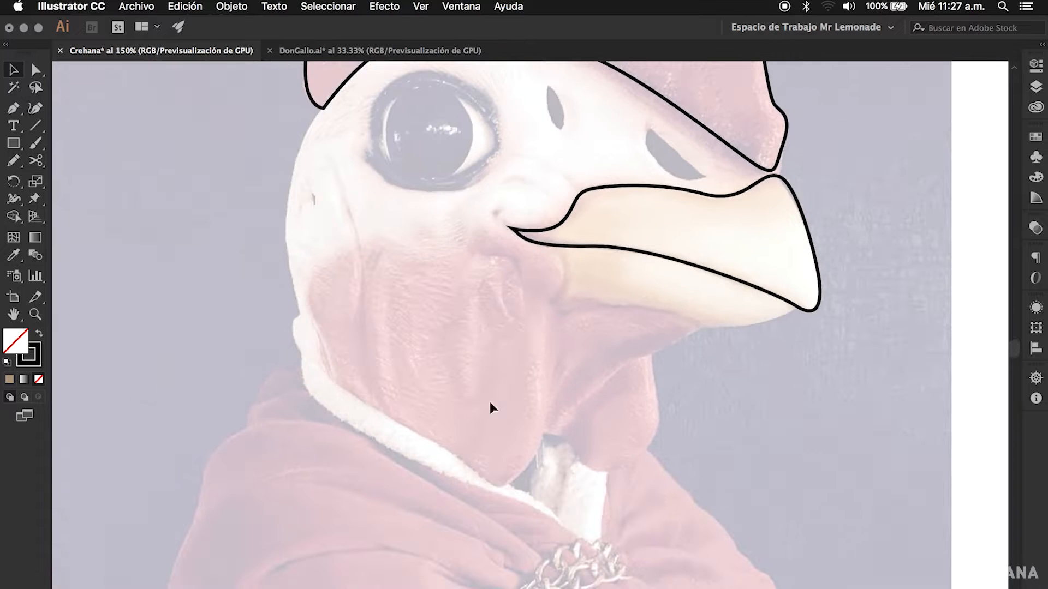
drag(531, 192, 542, 268)
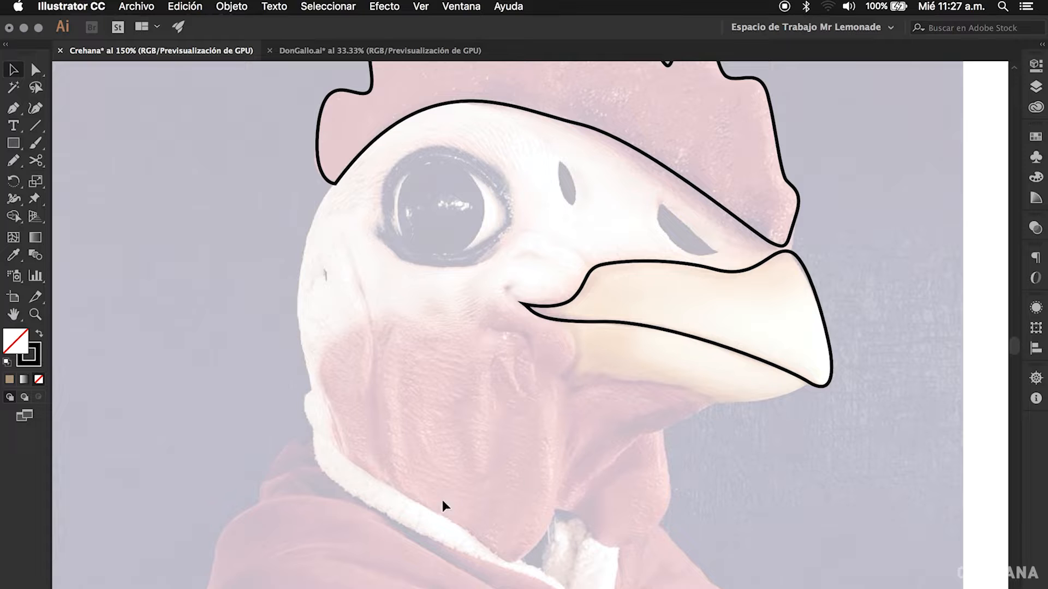
drag(543, 324, 505, 326)
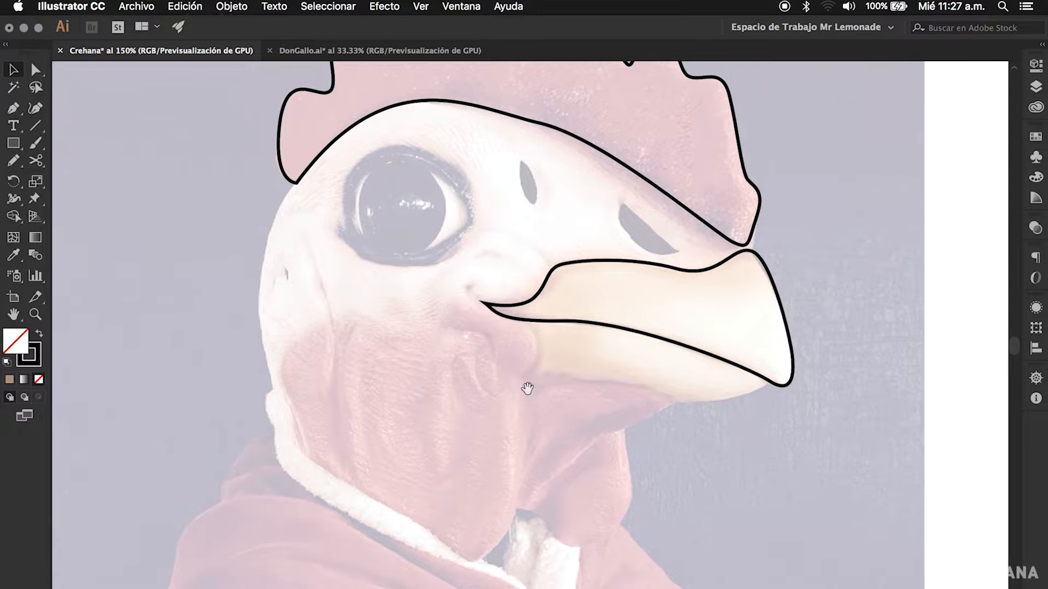
Step: Trace the lower beak with the Pen tool from the mouth line down its rear edge and along the underside to the front
key(super+plus)
key(super+plus)
key(p)
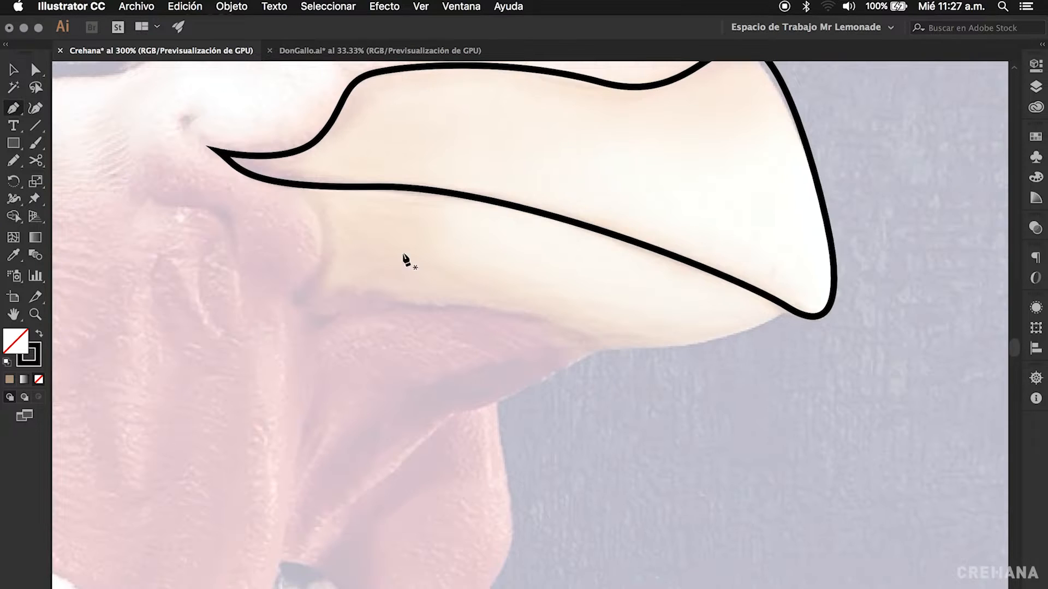
click(291, 185)
drag(325, 254, 318, 332)
drag(448, 307, 539, 326)
drag(641, 353, 695, 349)
click(787, 308)
drag(787, 309, 795, 283)
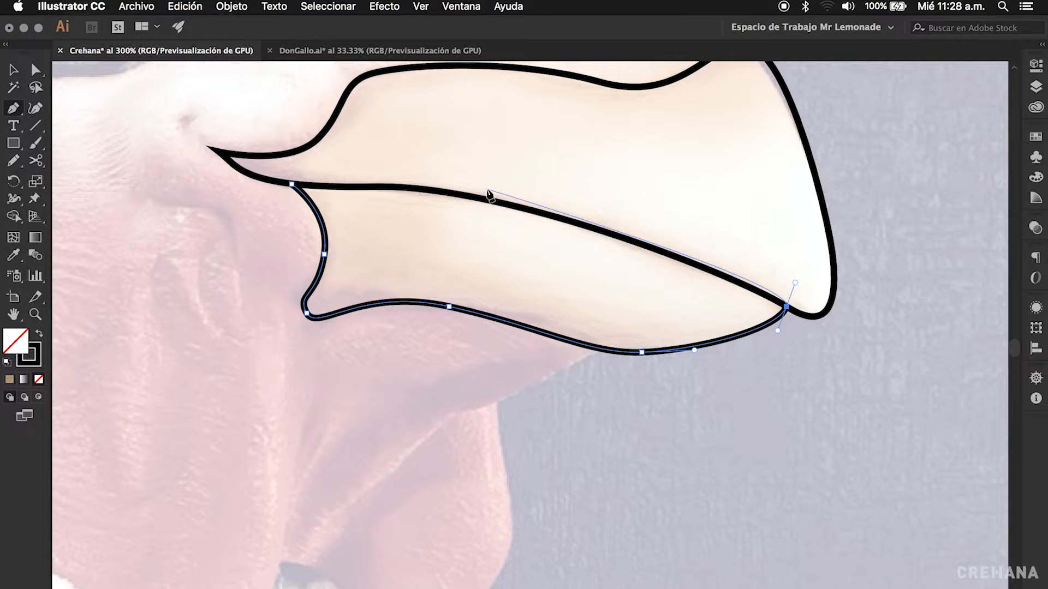
Step: Run the lower beak path back along the mouth line, close it at the starting anchor and deselect it
drag(495, 197, 433, 182)
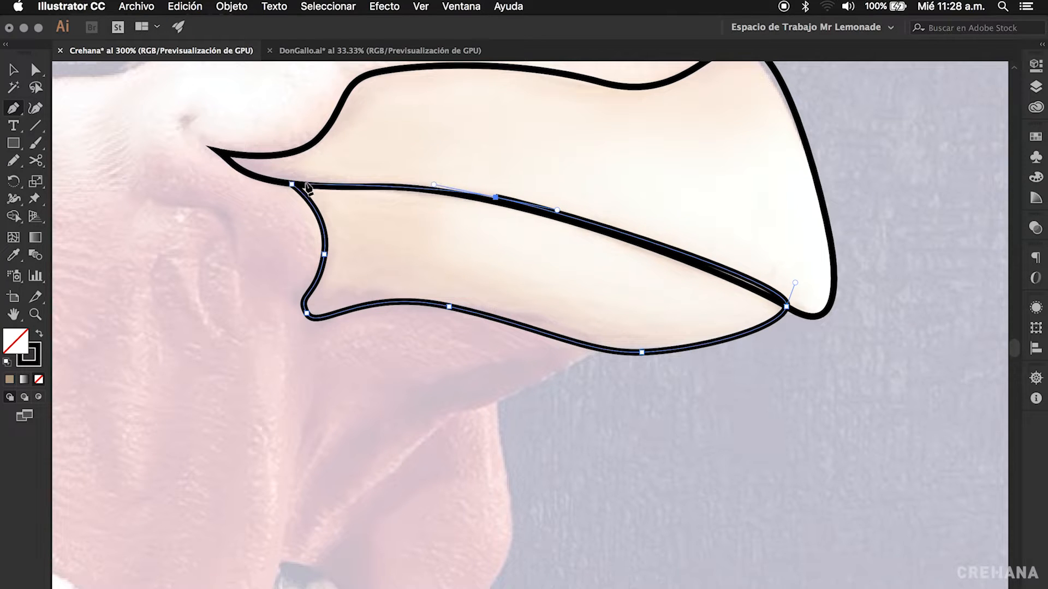
click(292, 184)
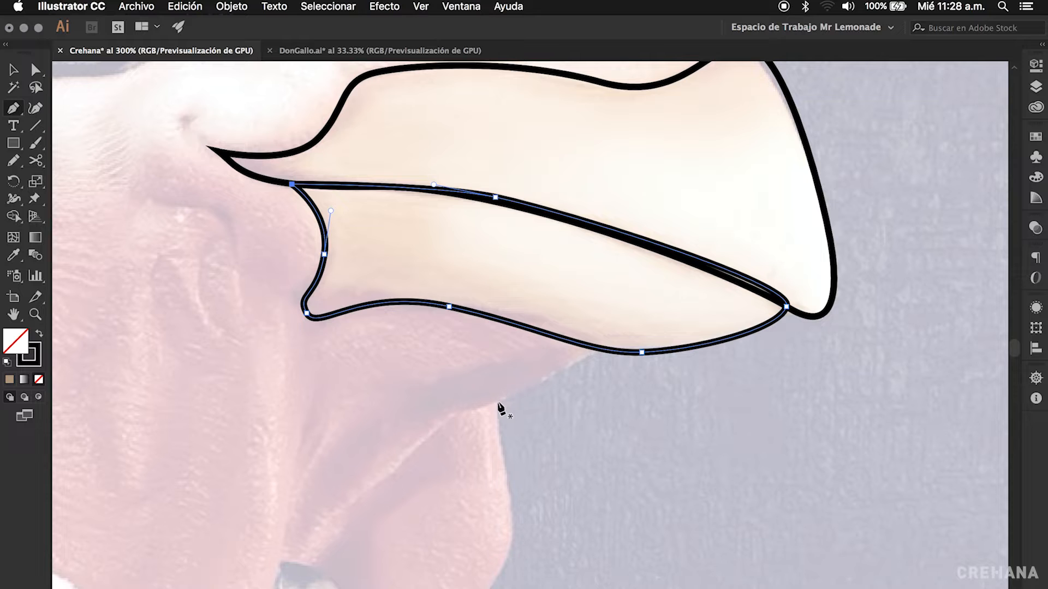
key(v)
click(503, 425)
Step: Trace the red throat area with the Pen tool from the lower beak's underside, around its bottom point and up along the fur collar
drag(454, 428, 541, 318)
key(p)
drag(334, 359, 506, 397)
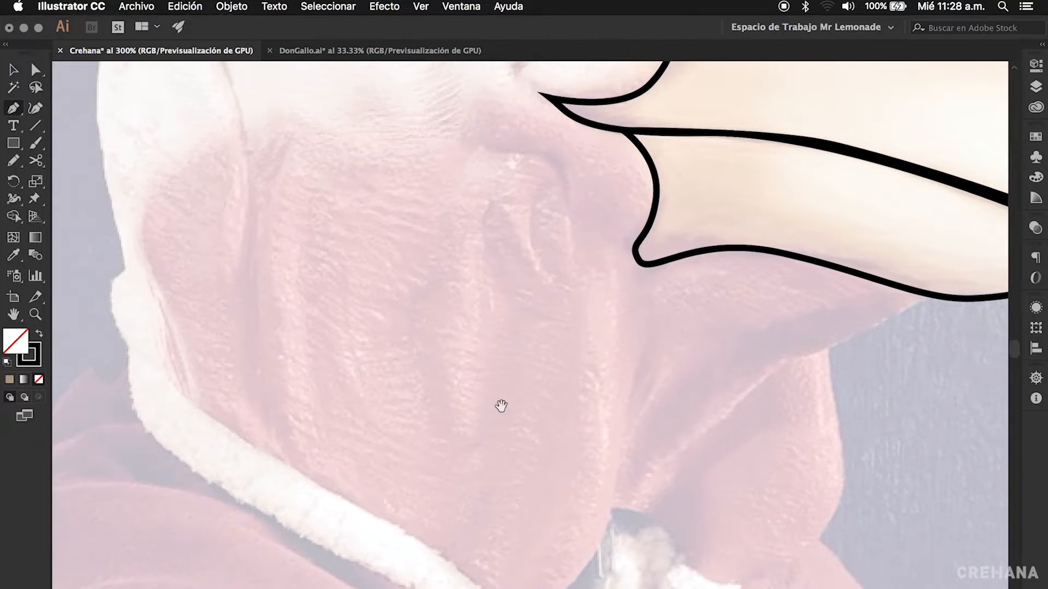
click(929, 298)
drag(787, 360, 736, 370)
drag(643, 516, 630, 516)
scroll(606, 502, down, 5)
drag(550, 520, 506, 531)
drag(245, 326, 142, 286)
Step: Continue the throat path up its rear edge and along the wavy top boundary with the white face to the mouth corner
drag(274, 268, 346, 450)
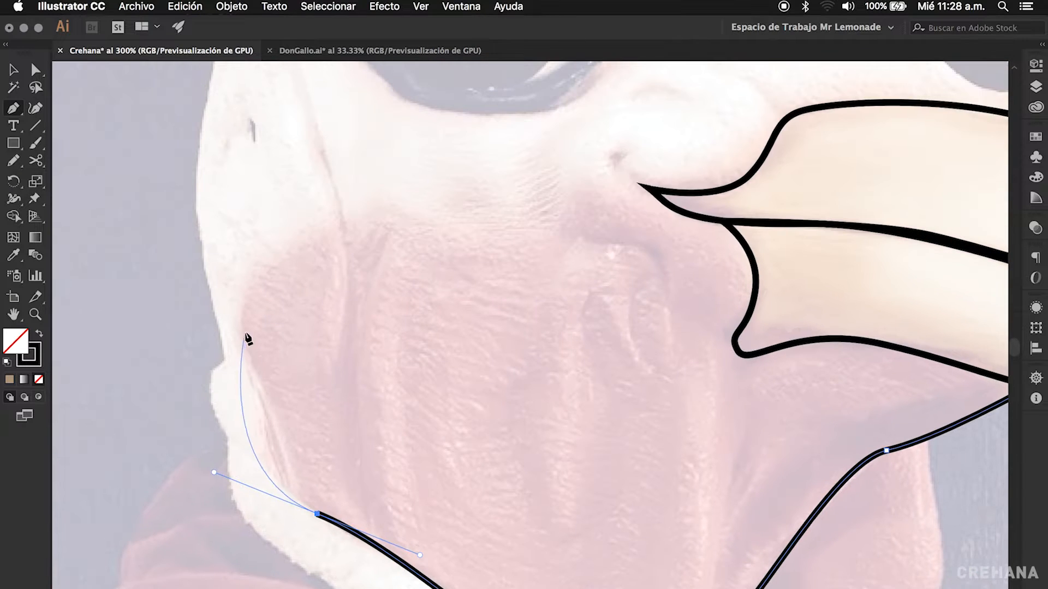
drag(255, 274, 275, 246)
drag(384, 219, 439, 225)
drag(536, 248, 562, 239)
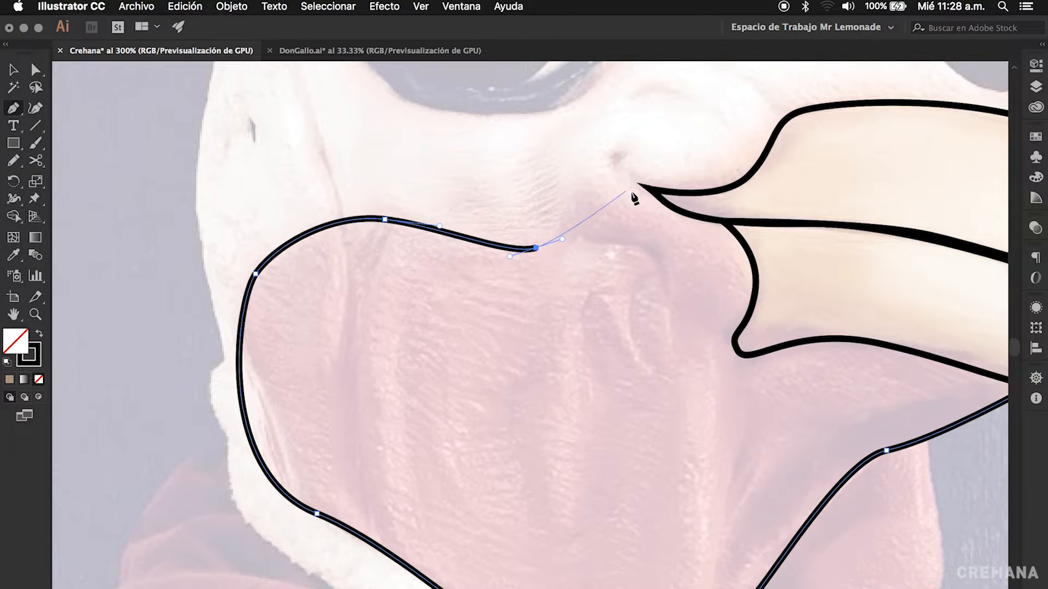
drag(650, 189, 735, 215)
Step: Carry the throat path across the inside of the lower beak, close it at the starting anchor and deselect it
click(781, 268)
drag(812, 320, 605, 209)
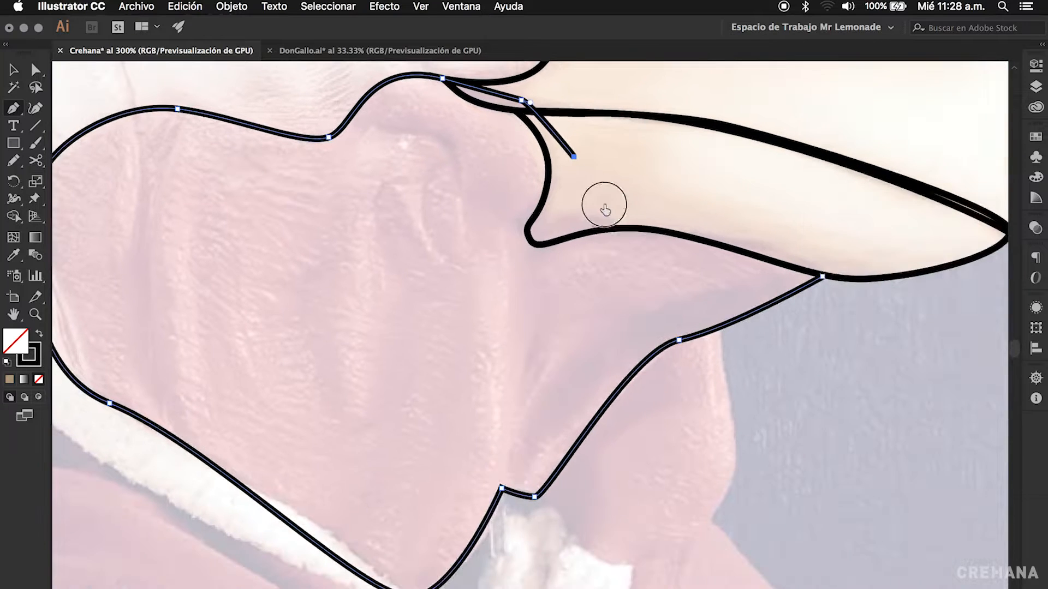
click(822, 277)
key(v)
click(791, 386)
Step: Trace the small hanging wattle in front of the throat as a closed Pen path overlapping the throat edge, and deselect it
drag(628, 417, 570, 341)
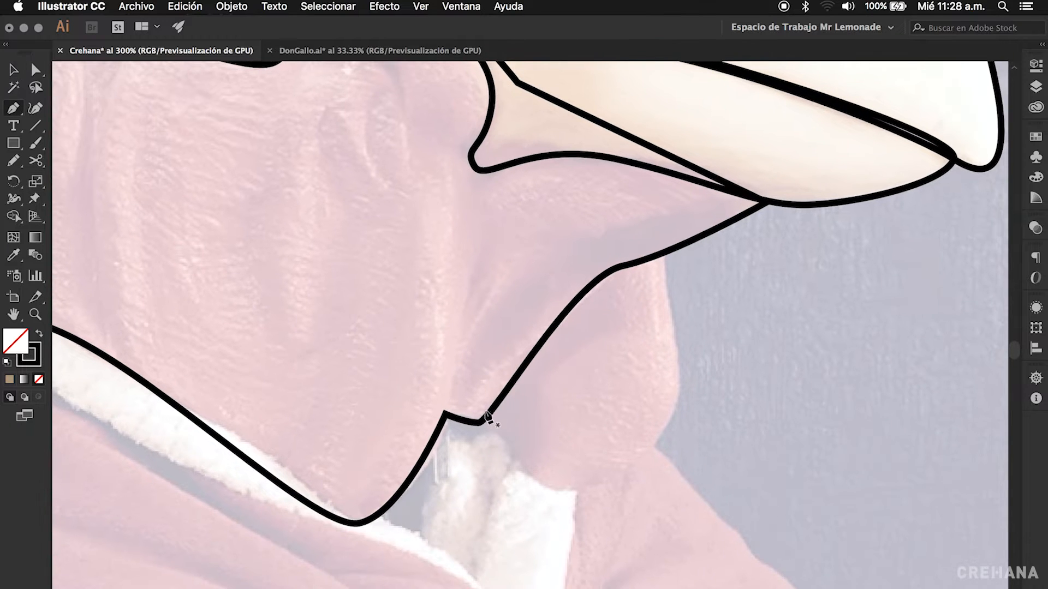
drag(534, 481, 559, 497)
drag(657, 434, 700, 373)
drag(666, 242, 669, 186)
click(667, 242)
drag(482, 407, 421, 562)
key(v)
click(635, 370)
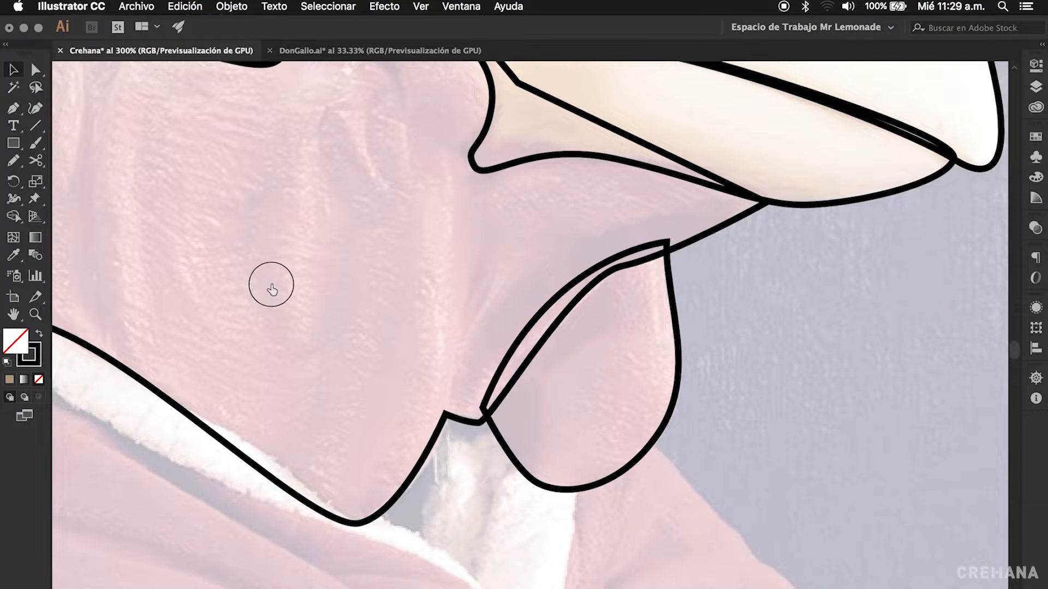
Step: Start the head outline on the throat's rear edge and trace the back of the head upward with a curved Pen segment
drag(271, 284, 466, 385)
drag(333, 228, 367, 365)
key(super+minus)
drag(432, 367, 400, 427)
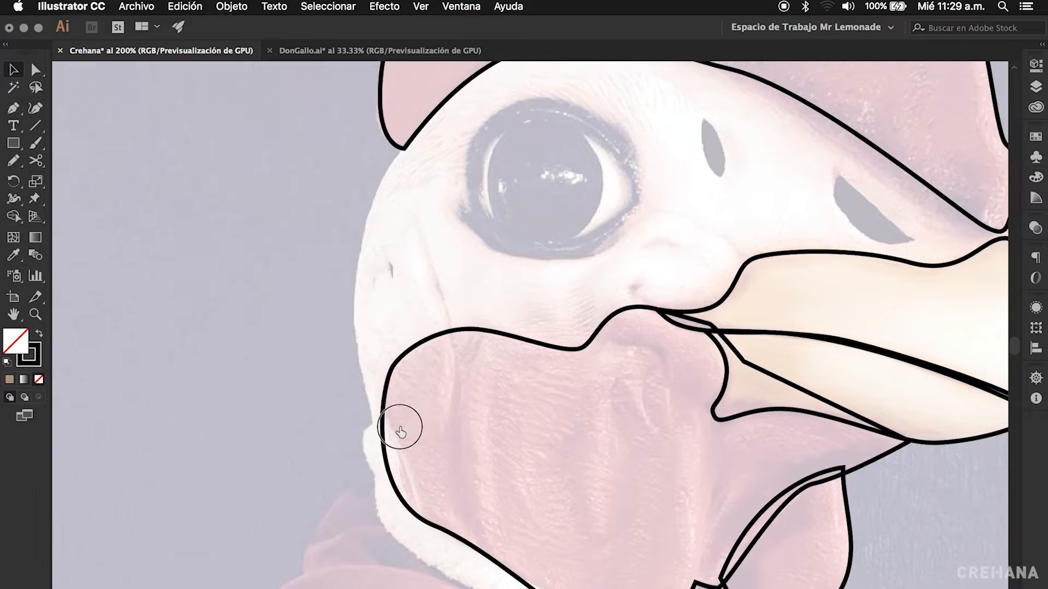
key(super+plus)
key(p)
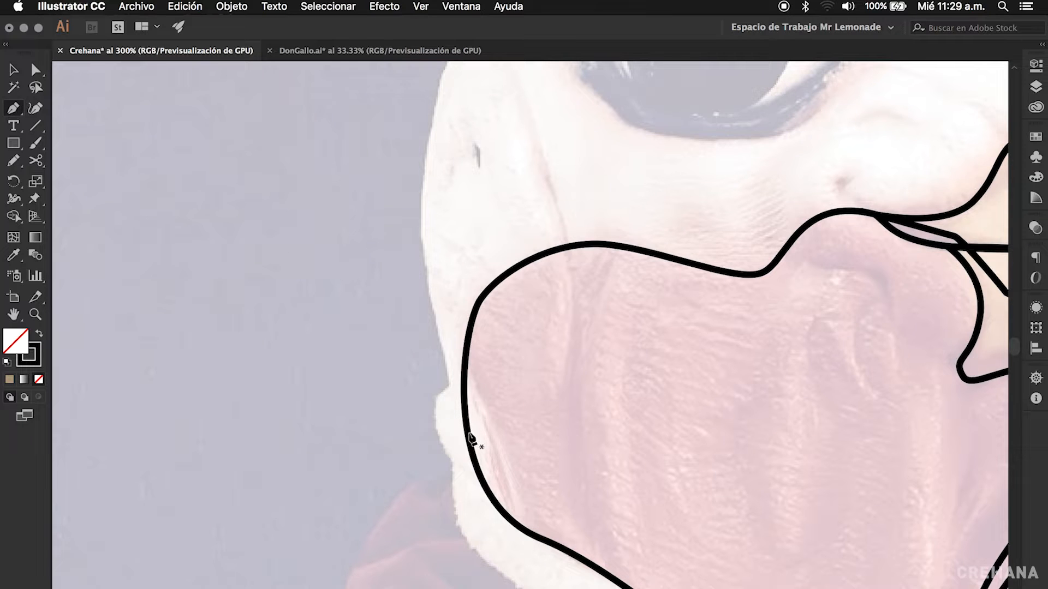
drag(468, 434, 450, 426)
drag(456, 174, 408, 283)
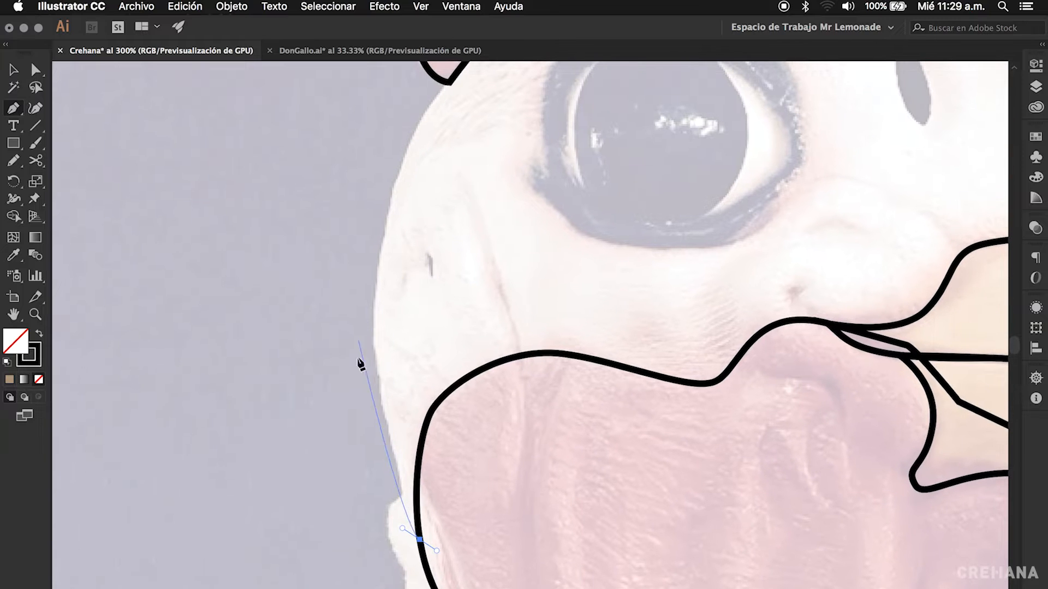
mouse_move(384, 229)
mouse_down()
mouse_move(416, 101)
mouse_move(416, 110)
mouse_up()
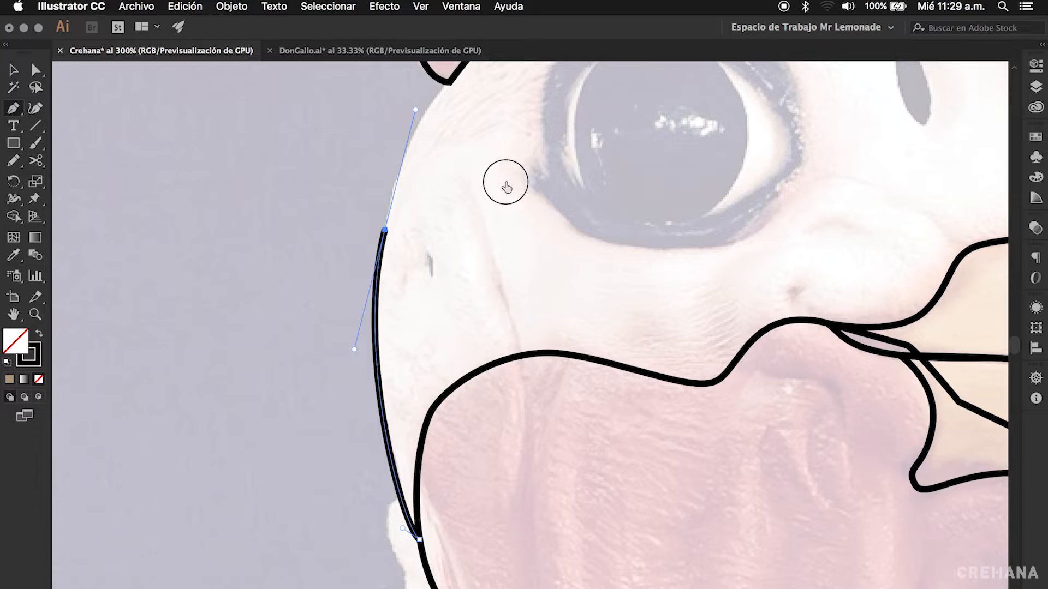
Step: Continue the head path past the comb's rear corner and over the crown along the comb's lower edge
drag(523, 157, 373, 413)
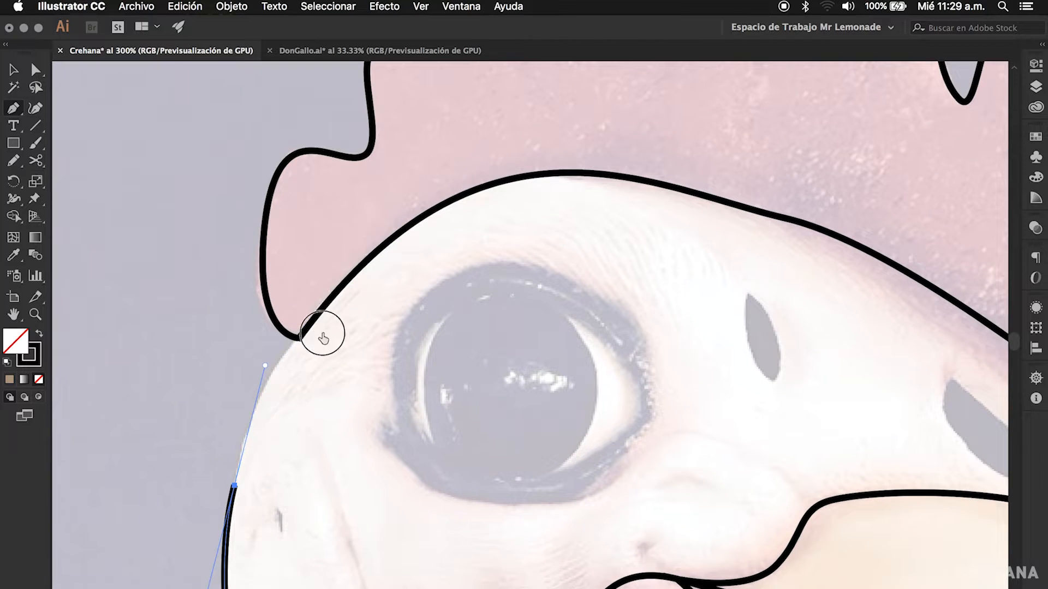
drag(323, 338, 420, 255)
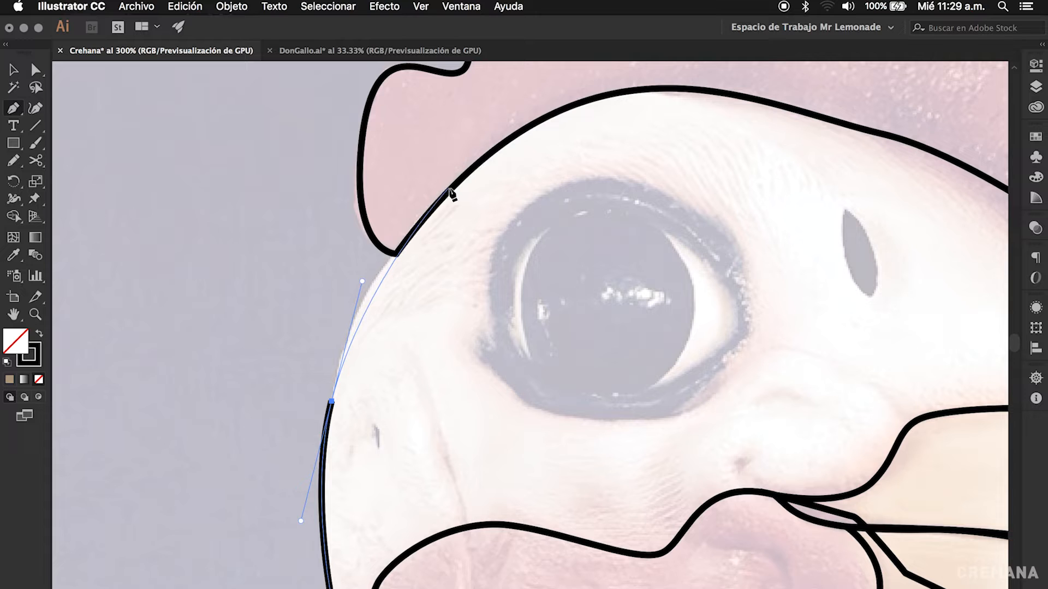
drag(449, 191, 488, 153)
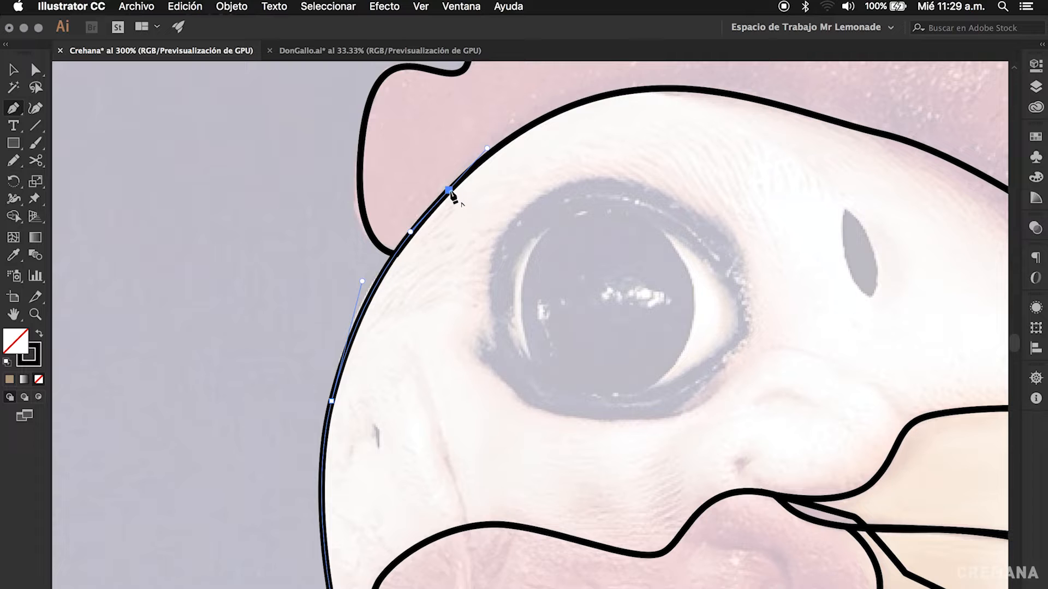
drag(553, 120, 479, 217)
drag(512, 187, 612, 155)
Step: Extend the head path forward beneath the comb to the upper beak's front corner
drag(694, 284, 551, 275)
drag(604, 195, 617, 202)
drag(755, 319, 609, 280)
drag(589, 196, 619, 214)
drag(665, 330, 570, 287)
drag(658, 244, 676, 263)
drag(850, 397, 846, 446)
Step: Close the head outline with straight segments running from the beak's front corner across the lower beak and throat to its starting point, and deselect it
drag(814, 486, 845, 312)
drag(822, 382, 859, 321)
alt+super+click(796, 374)
drag(511, 403, 666, 355)
click(633, 324)
click(295, 380)
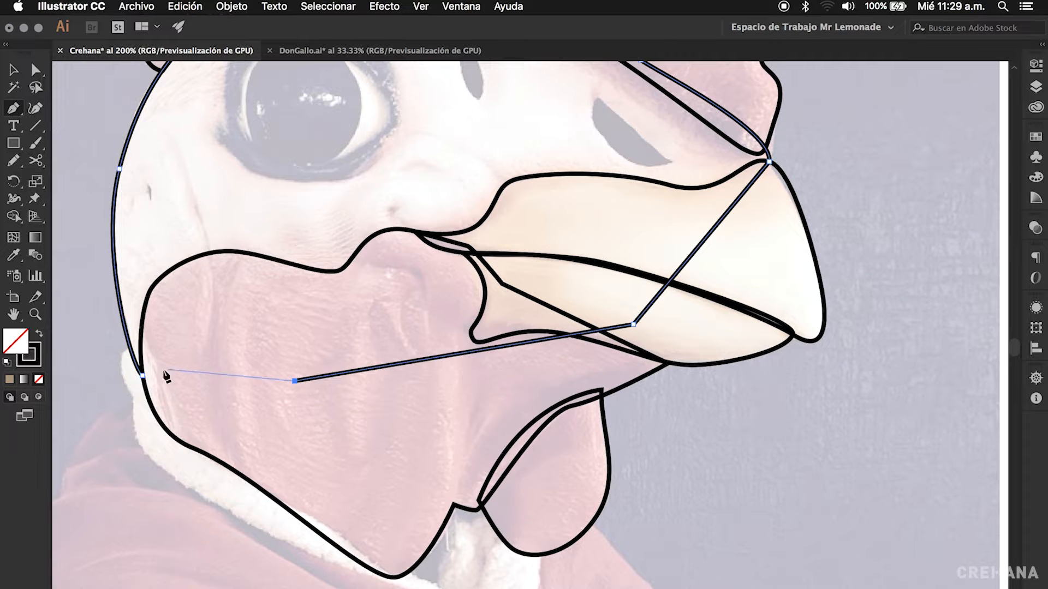
click(142, 376)
key(v)
click(259, 338)
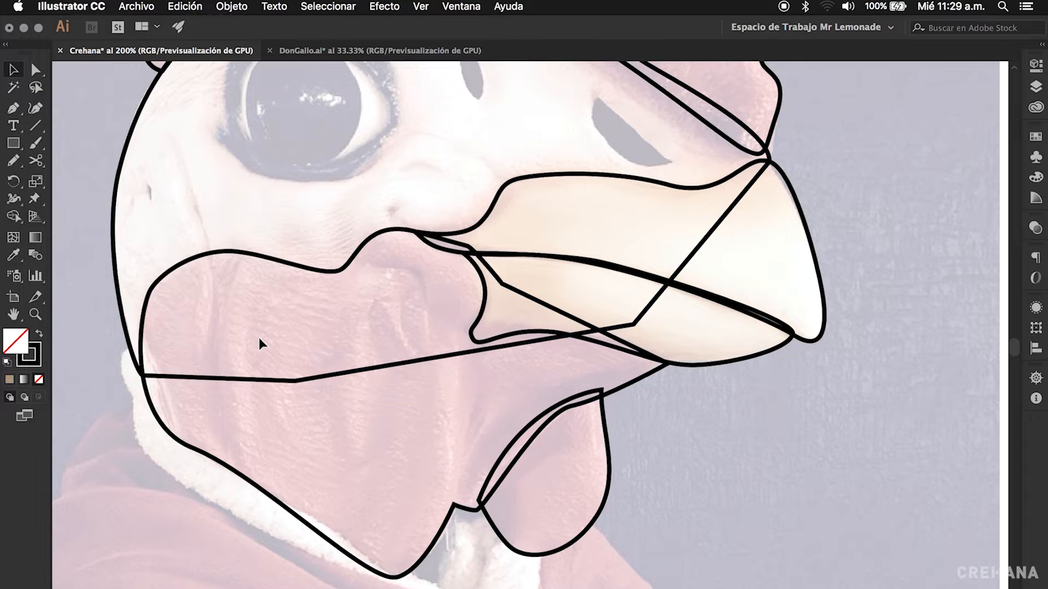
Step: Trace the dark half-moon slit above the upper beak as a closed Pen path, and deselect it
drag(425, 276, 474, 403)
drag(560, 340, 530, 402)
super+click(612, 340)
super+click(578, 353)
key(p)
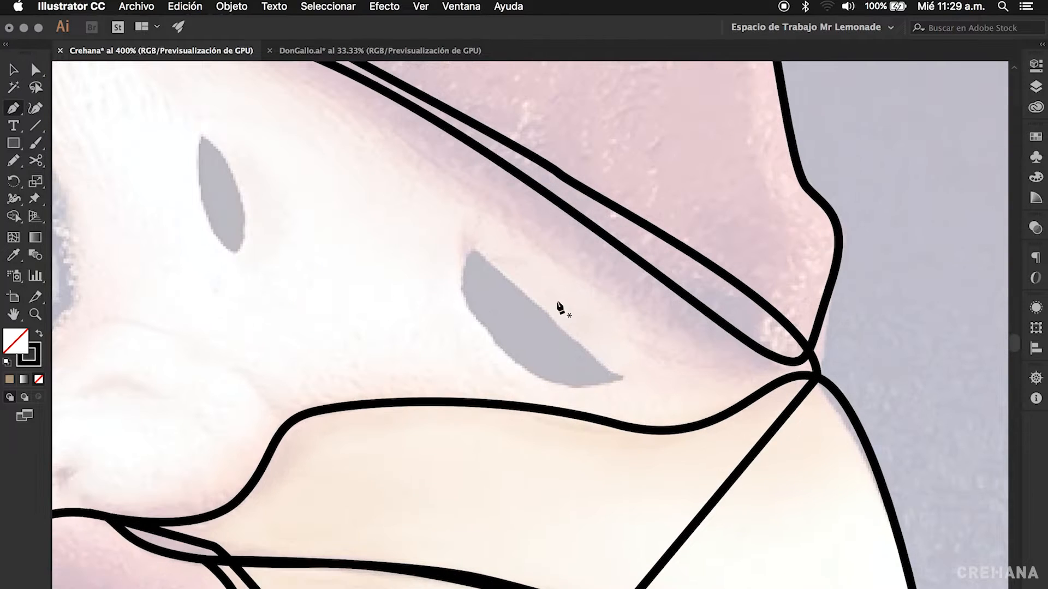
drag(551, 316, 569, 329)
drag(618, 377, 626, 383)
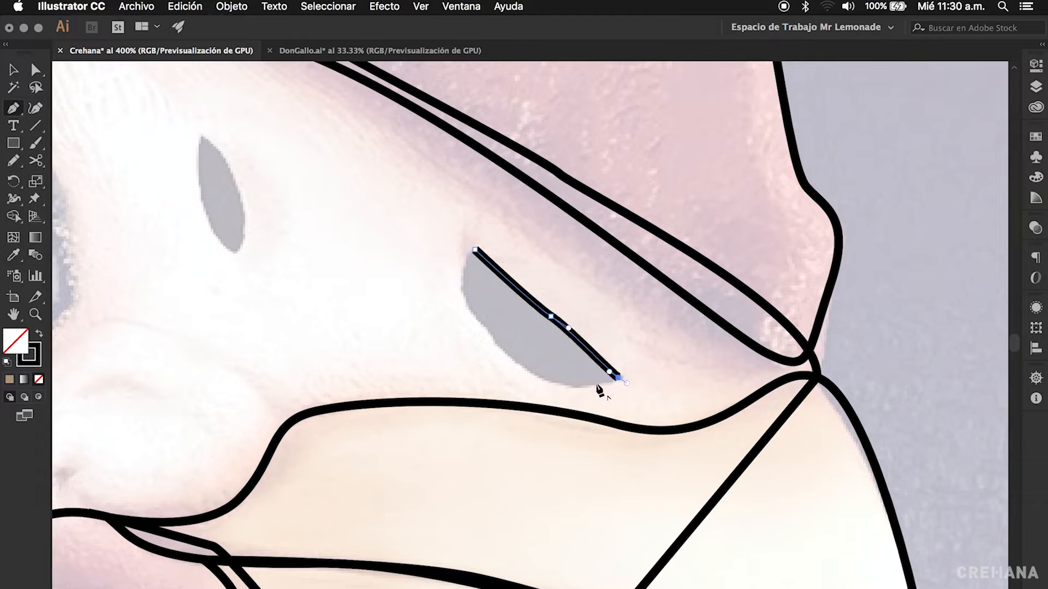
drag(498, 342, 452, 279)
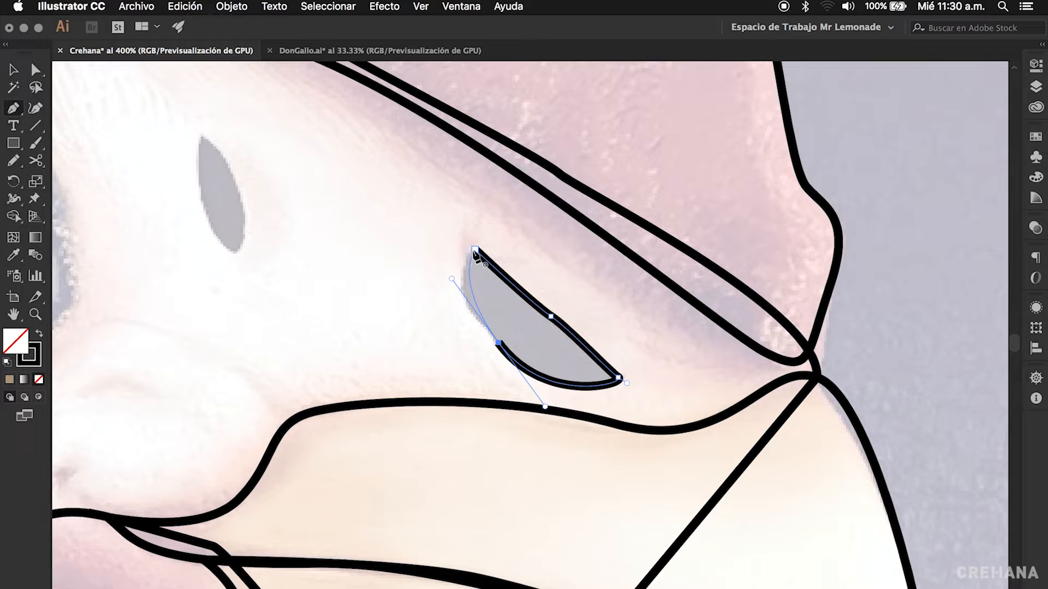
click(475, 251)
key(v)
click(410, 299)
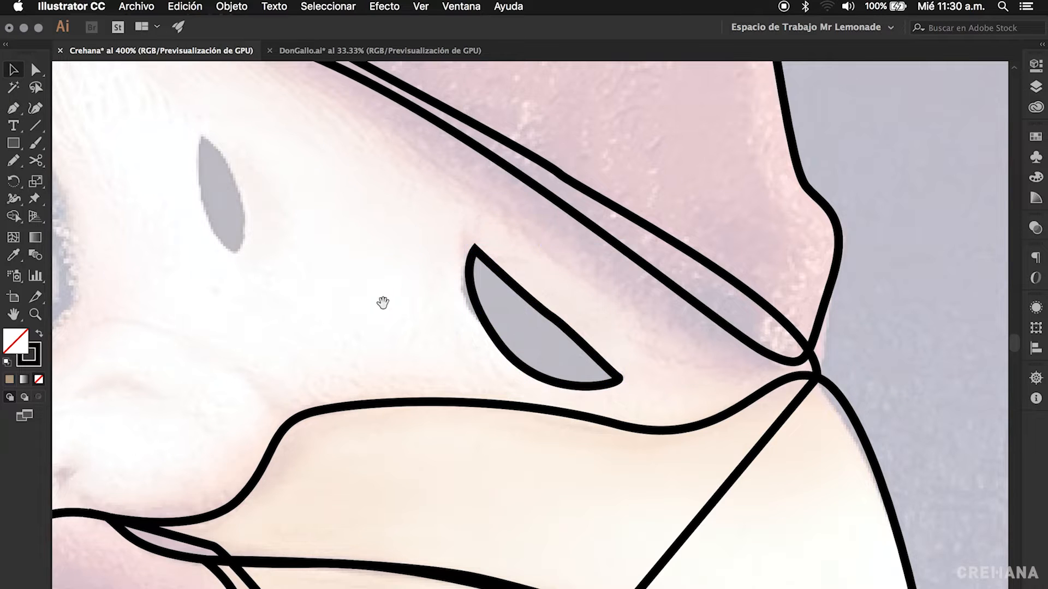
Step: Trace the narrow dark slit between the eye and the half-moon slit as a closed Pen path, and deselect it
scroll(457, 337, left, 5)
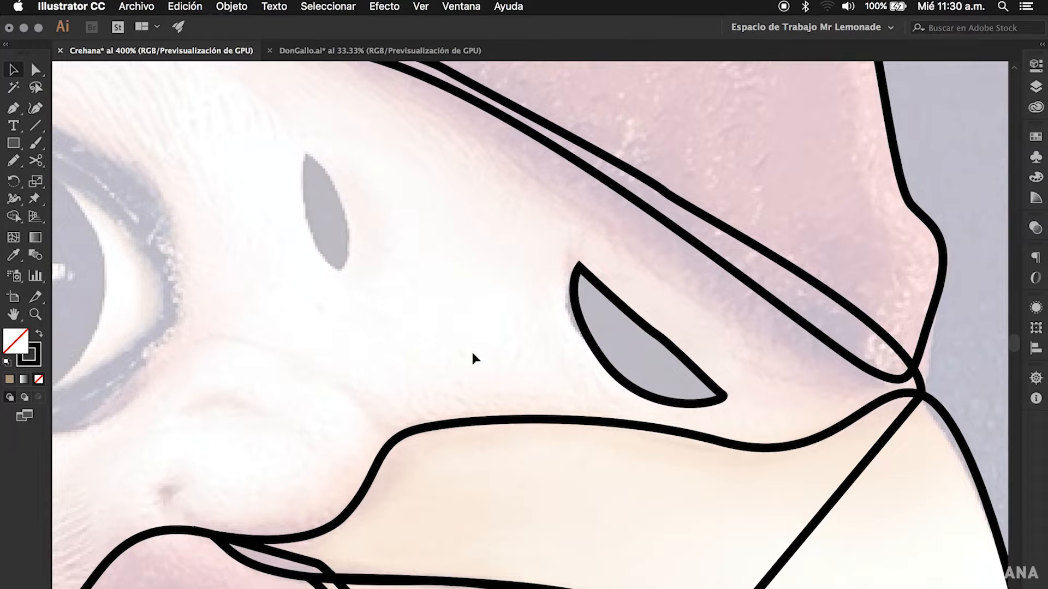
key(p)
drag(340, 271, 392, 303)
drag(304, 151, 241, 98)
key(v)
click(412, 322)
Step: Trace the eye's dark outer rim as a closed Pen path with a pointed notch at its rear corner, and deselect it
drag(219, 393, 563, 363)
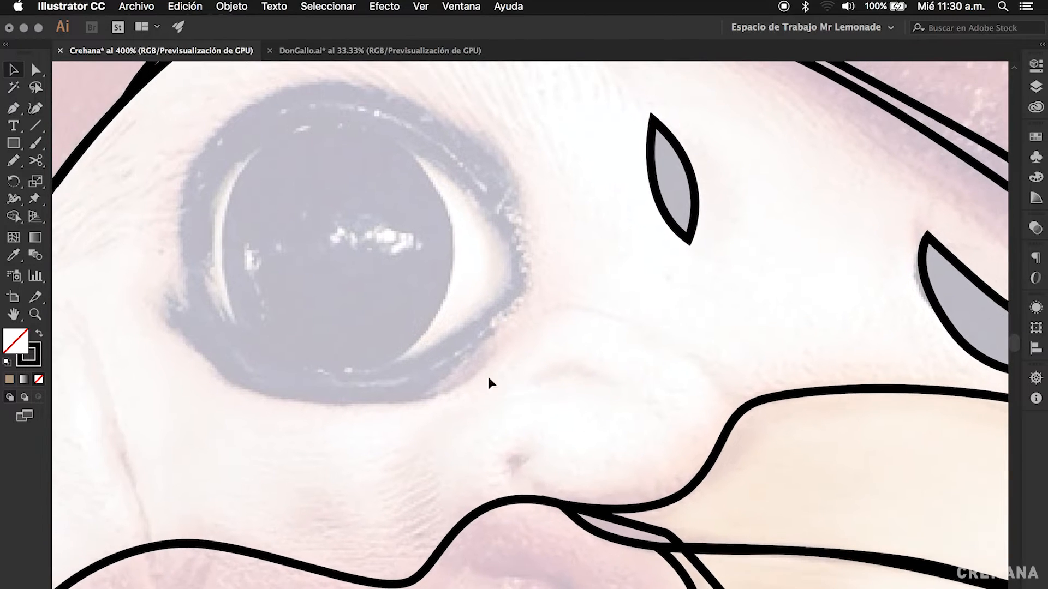
key(p)
drag(235, 391, 268, 408)
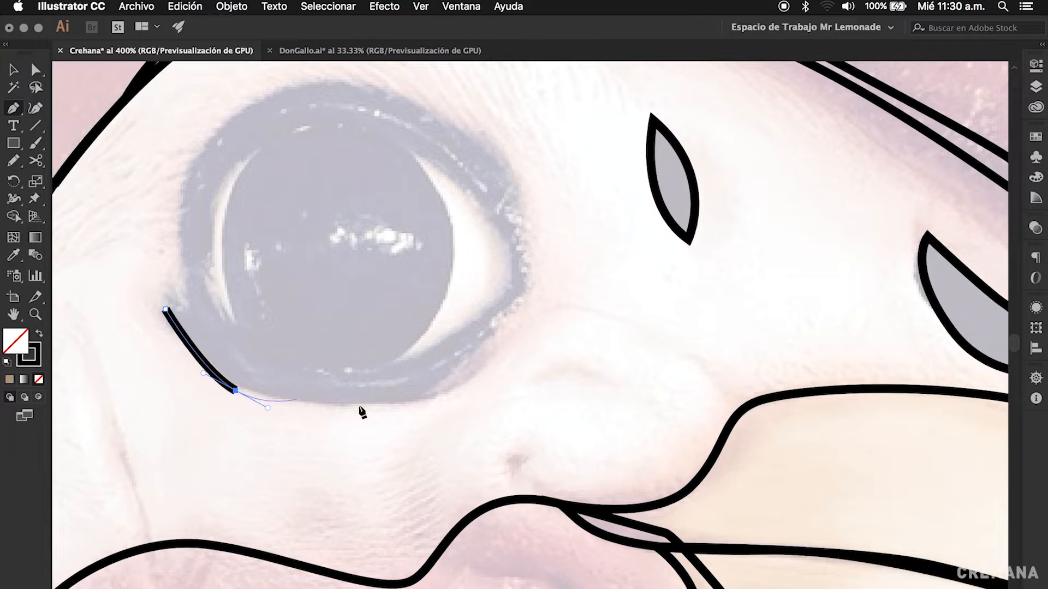
drag(429, 397, 454, 388)
drag(528, 277, 533, 218)
drag(358, 85, 250, 323)
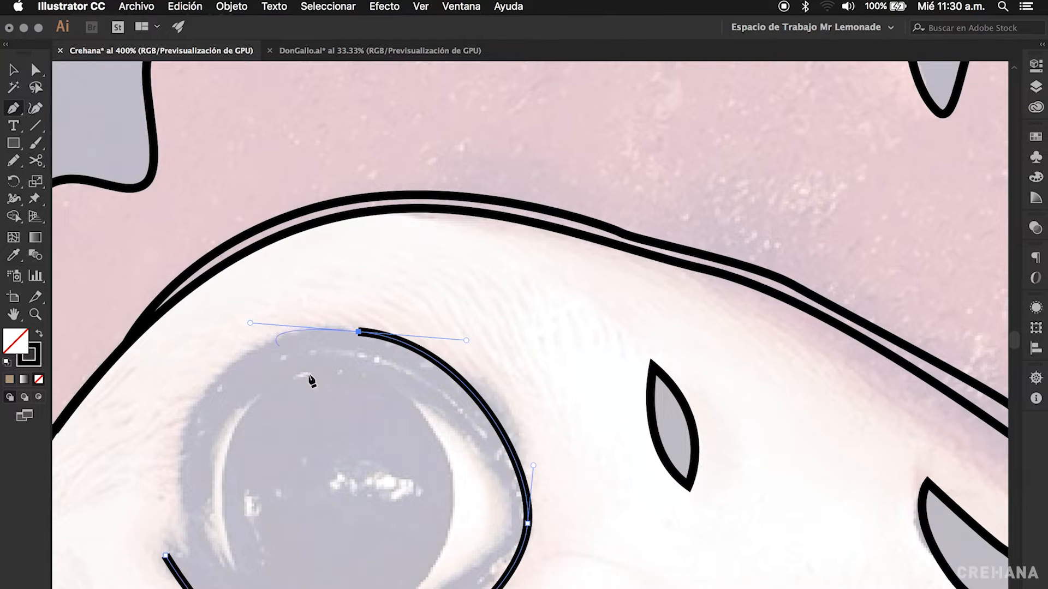
drag(310, 380, 383, 255)
drag(251, 348, 246, 436)
click(269, 441)
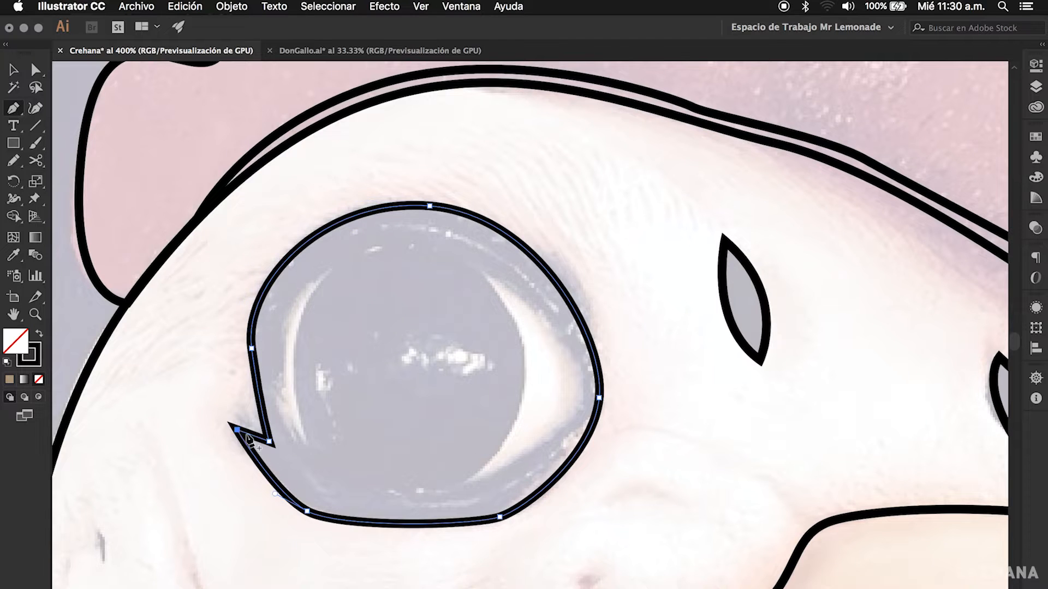
super+click(388, 415)
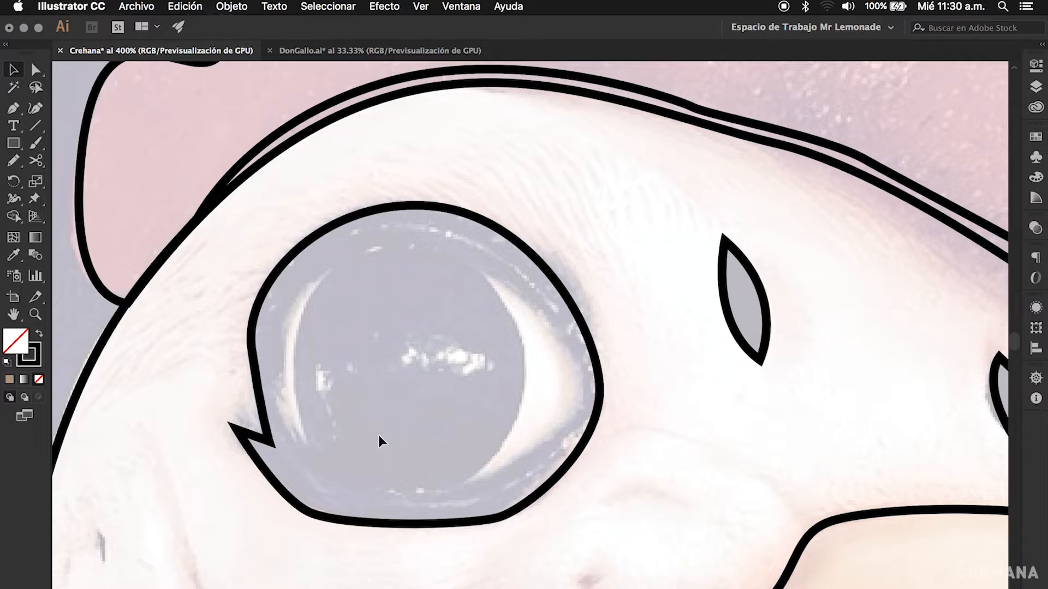
Step: Trace the round dark iris inside the eye as a closed curved Pen path, and deselect it
key(p)
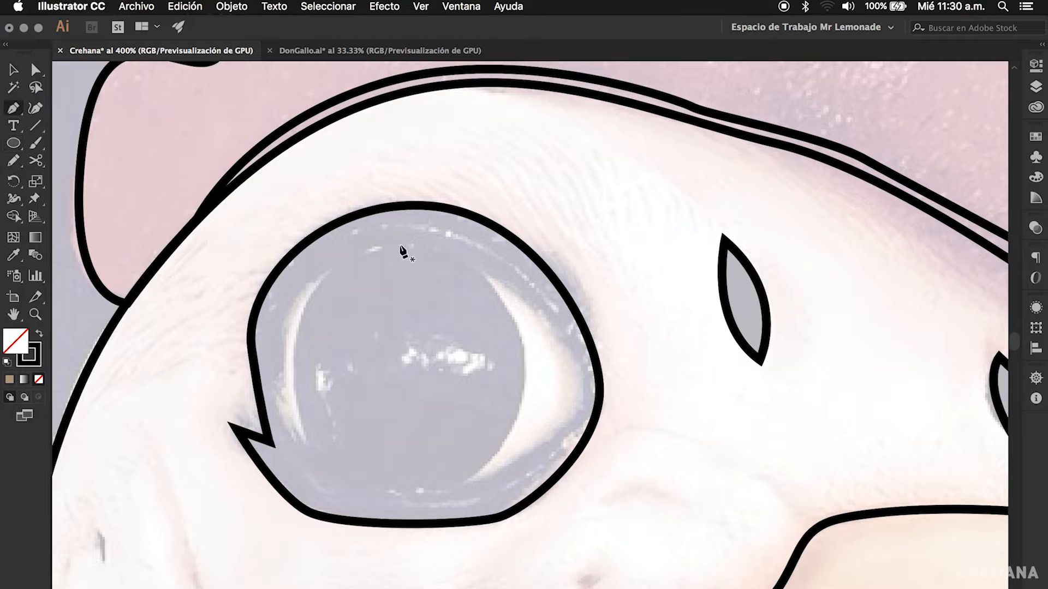
drag(295, 369, 301, 491)
drag(410, 494, 429, 494)
drag(523, 375, 523, 277)
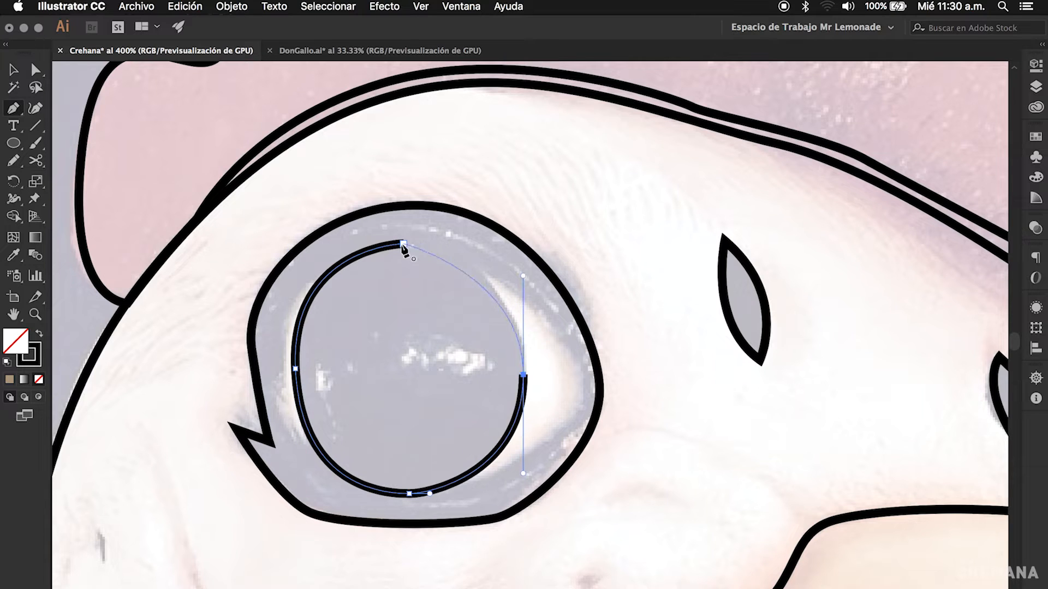
drag(403, 244, 361, 236)
key(v)
click(431, 352)
Step: Move all the traced rooster outlines together off the photo onto the blank artboard area beside it, and deselect them
alt+super+click(502, 441)
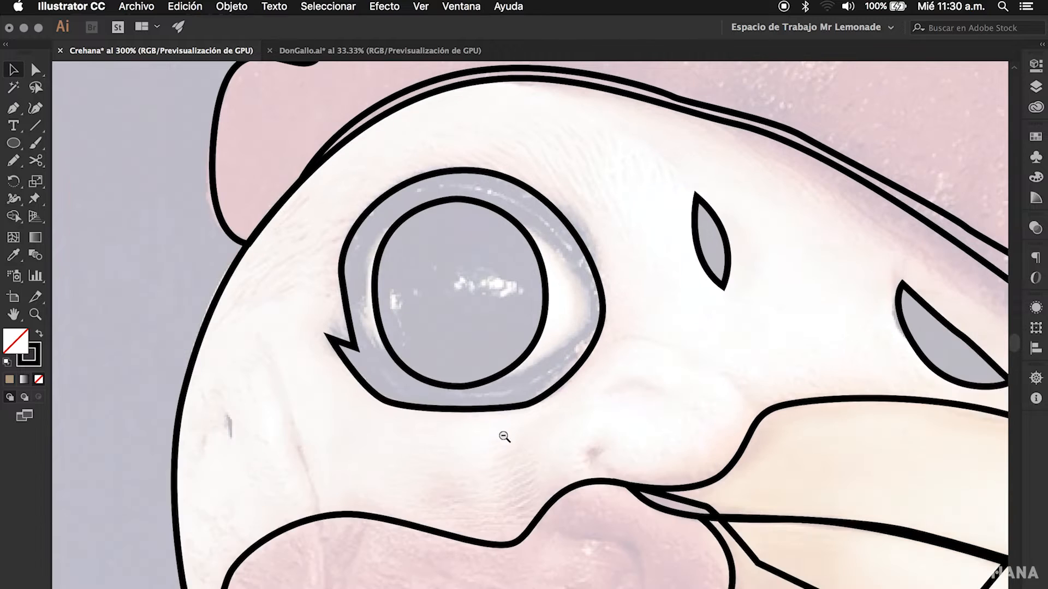
alt+super+click(502, 413)
alt+super+click(513, 401)
alt+super+click(530, 392)
drag(568, 395, 529, 419)
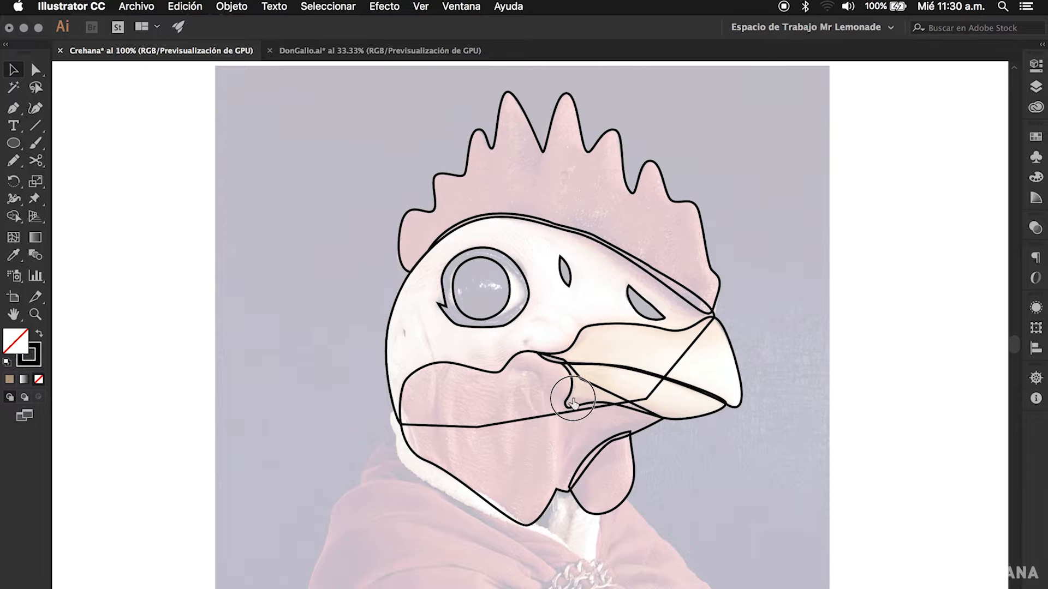
drag(582, 397, 557, 424)
super+click(569, 399)
alt+super+click(564, 387)
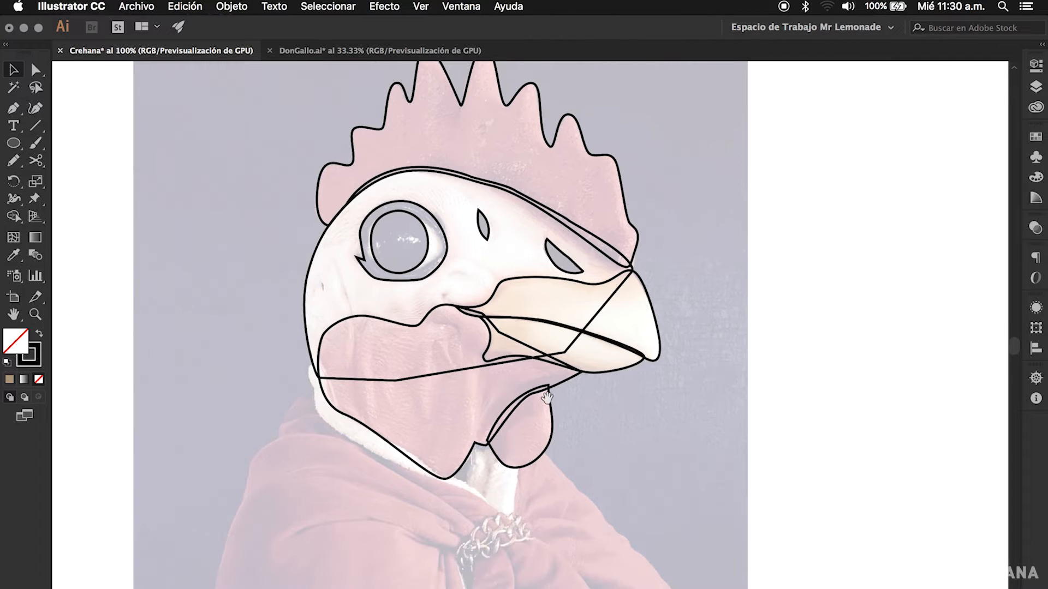
alt+super+click(570, 420)
scroll(620, 411, up, 1)
click(446, 173)
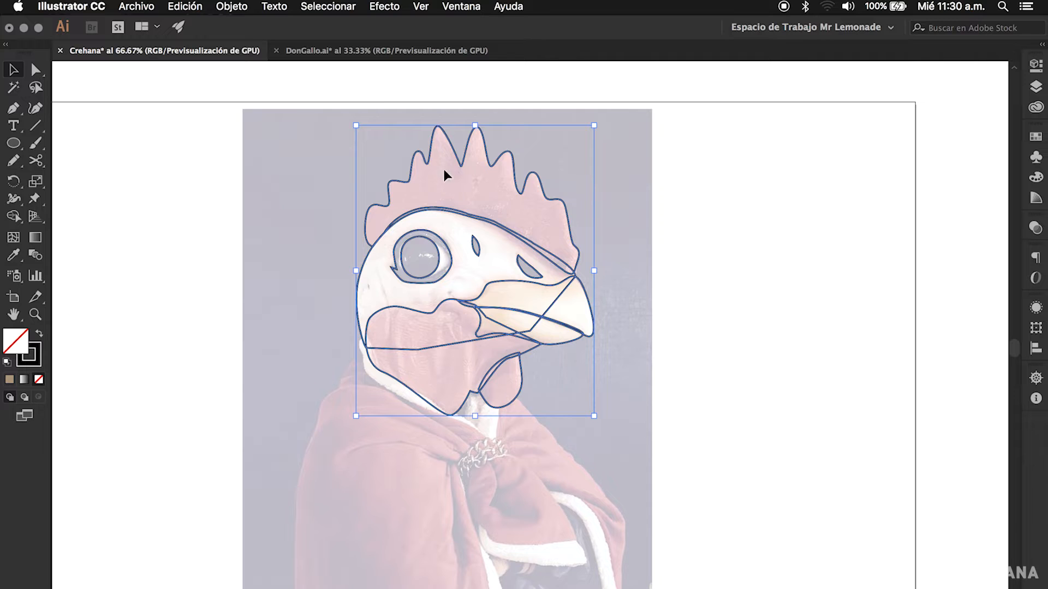
drag(458, 160, 762, 159)
click(766, 463)
drag(795, 383, 579, 412)
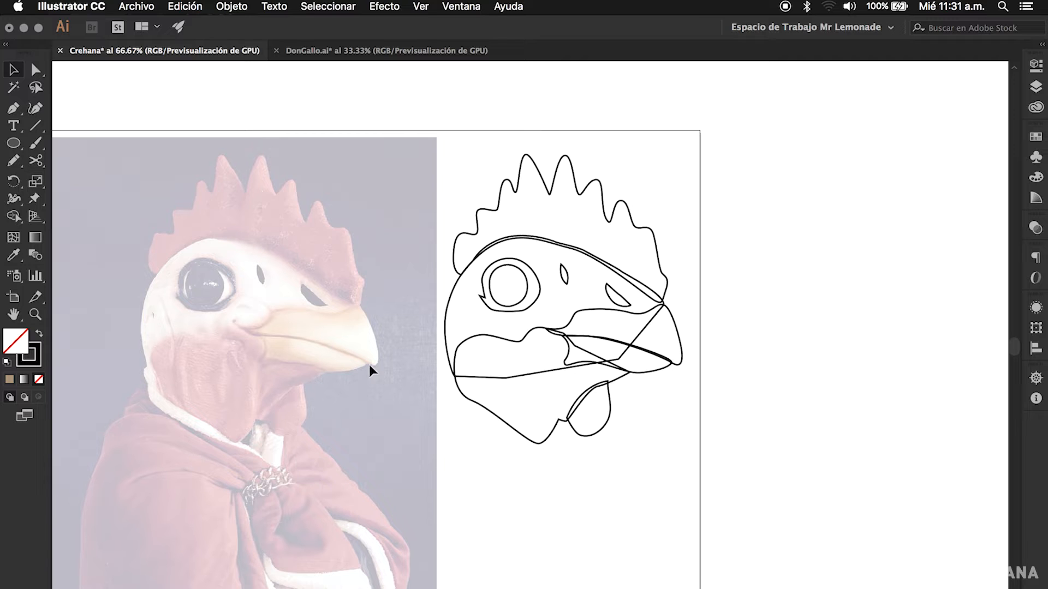
Step: Fill the comb shape with a dark red swatch, and deselect it
click(578, 327)
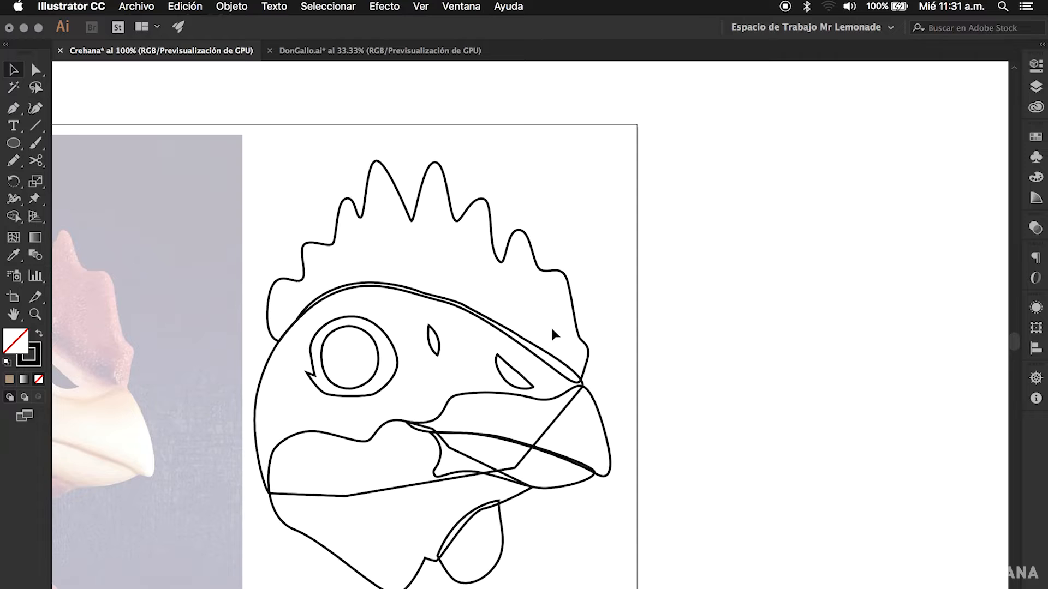
super+click(516, 349)
drag(535, 317, 575, 302)
alt+super+click(569, 308)
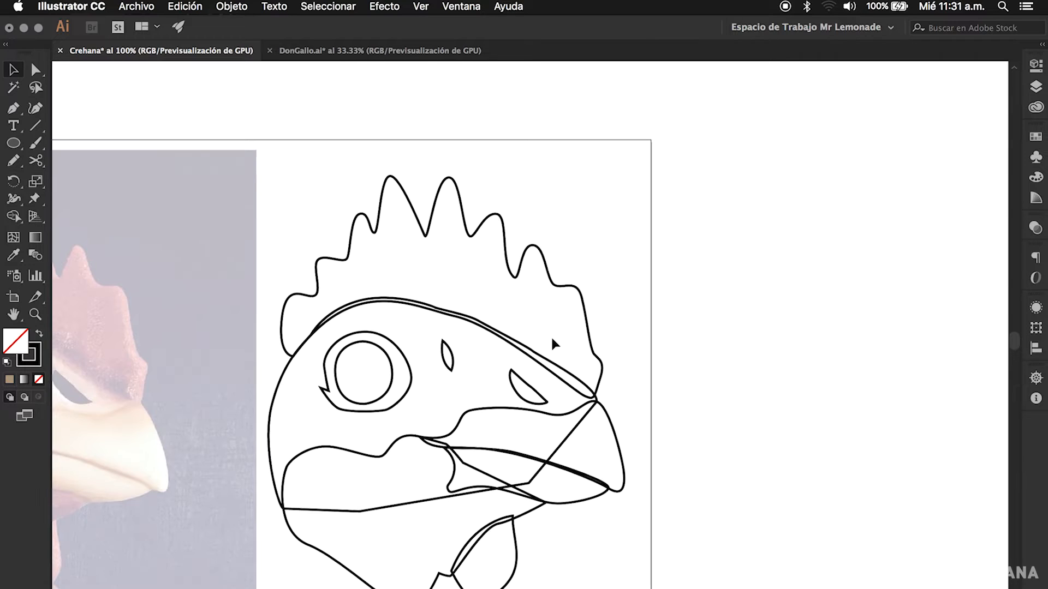
drag(553, 344, 559, 323)
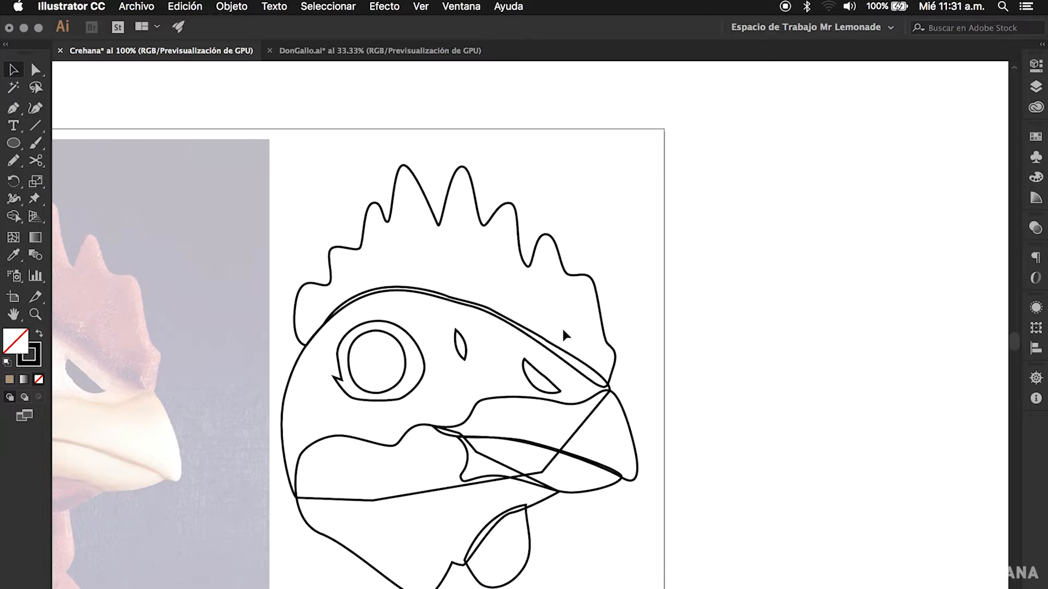
scroll(562, 330, down, 2)
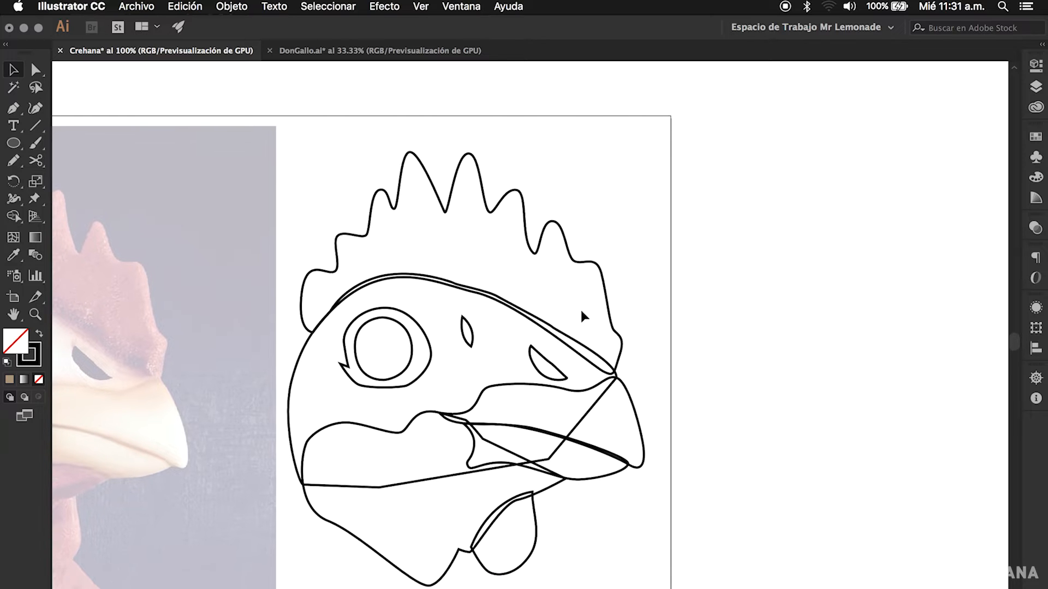
click(610, 305)
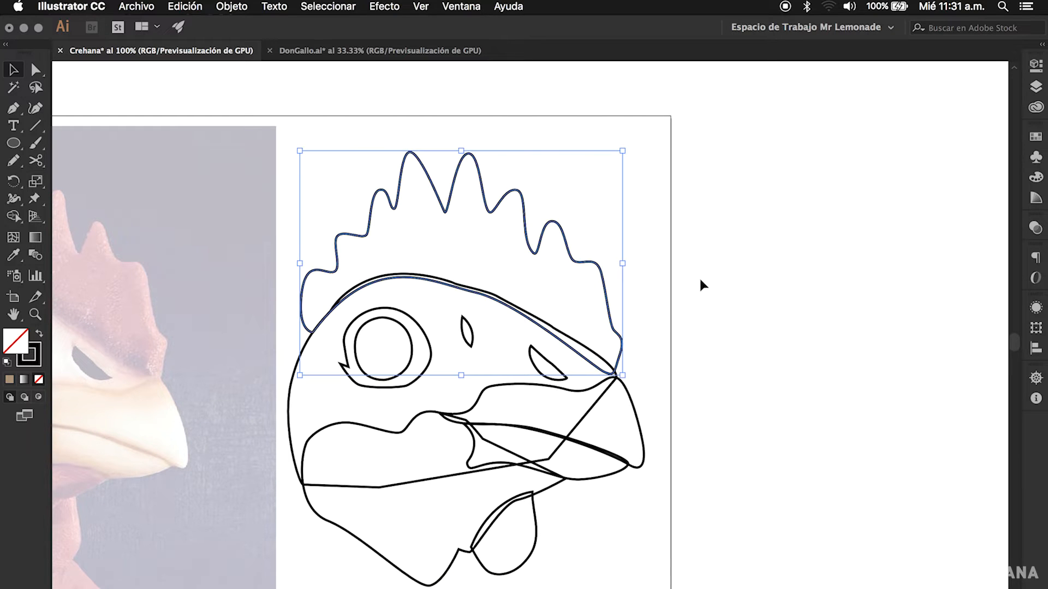
click(1035, 137)
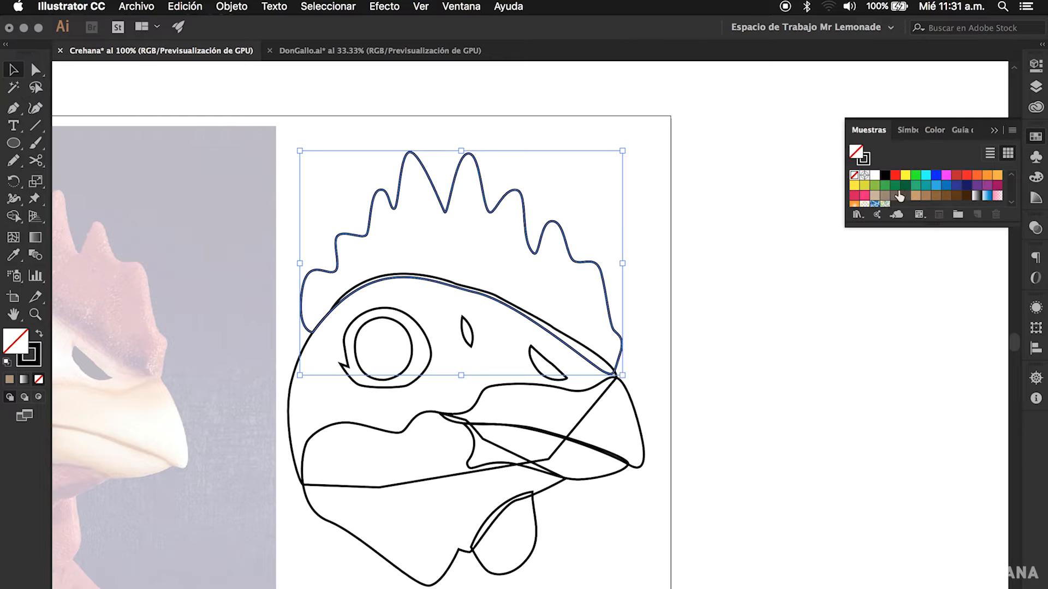
click(959, 178)
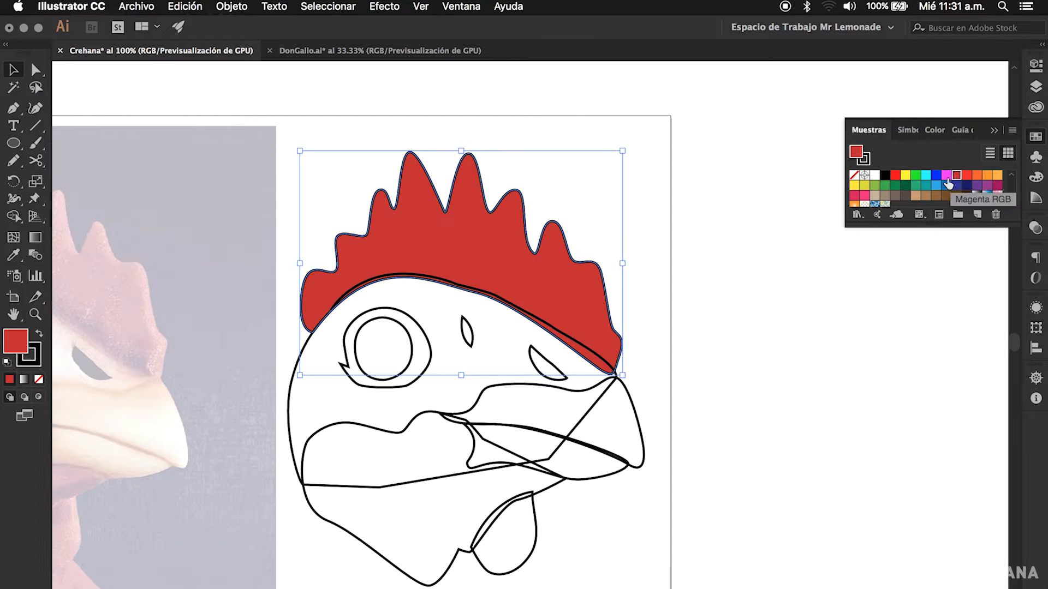
click(653, 316)
Step: Fill the upper and lower beak shapes with the same light orange swatch
click(632, 392)
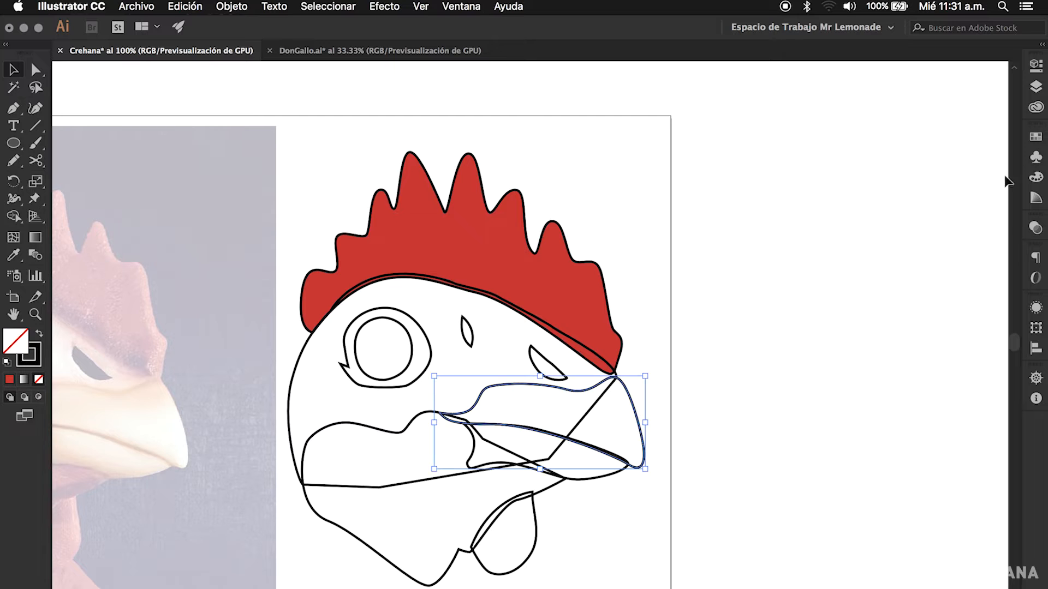
click(1032, 142)
click(997, 175)
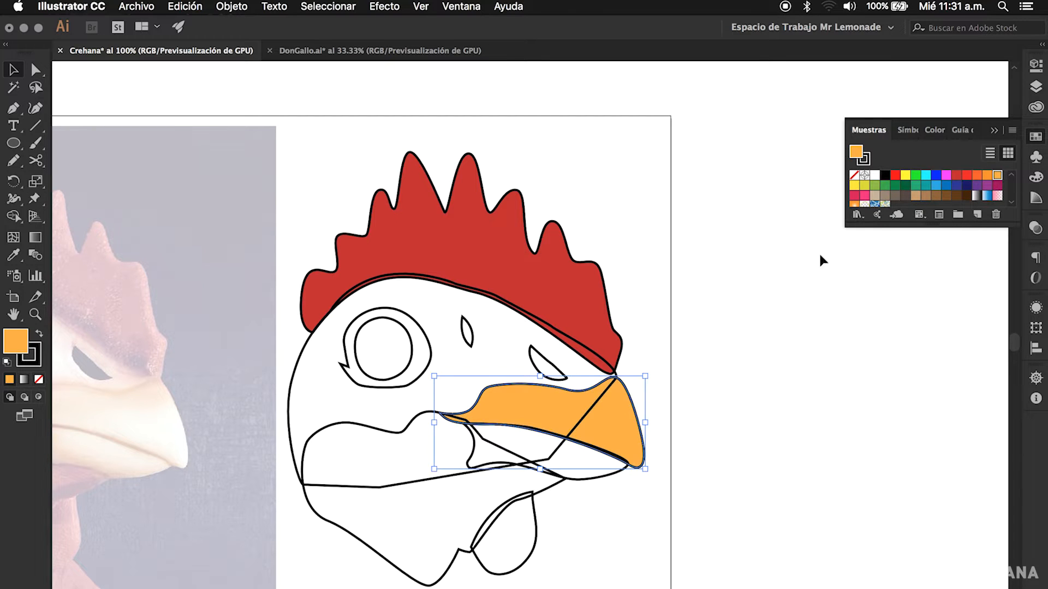
click(651, 322)
click(611, 478)
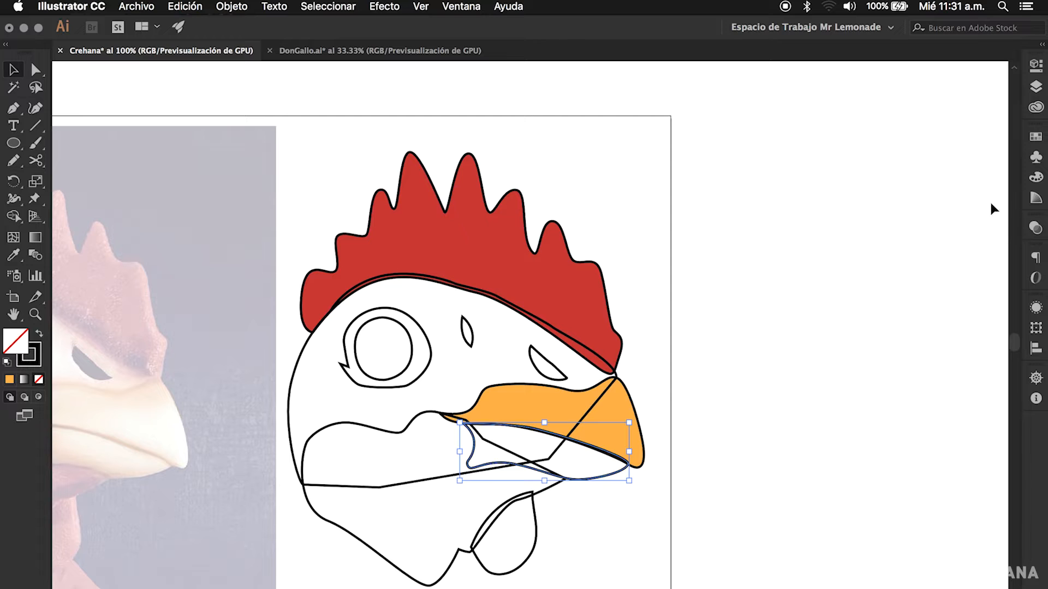
click(1035, 136)
click(998, 175)
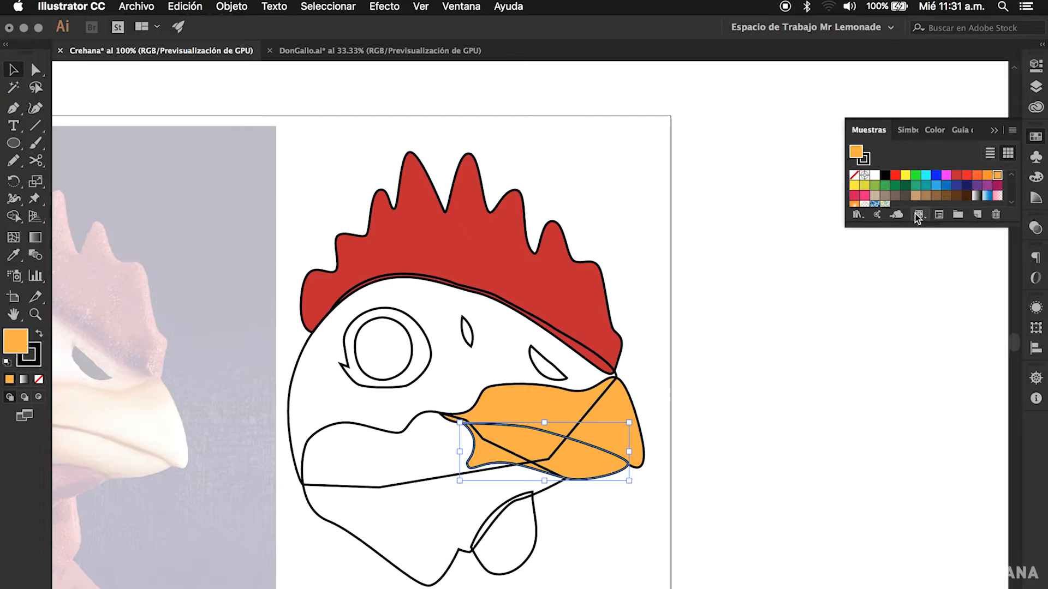
click(650, 304)
Step: Fill the inner eye circle and both slits on the face with black
drag(591, 354, 653, 324)
click(502, 337)
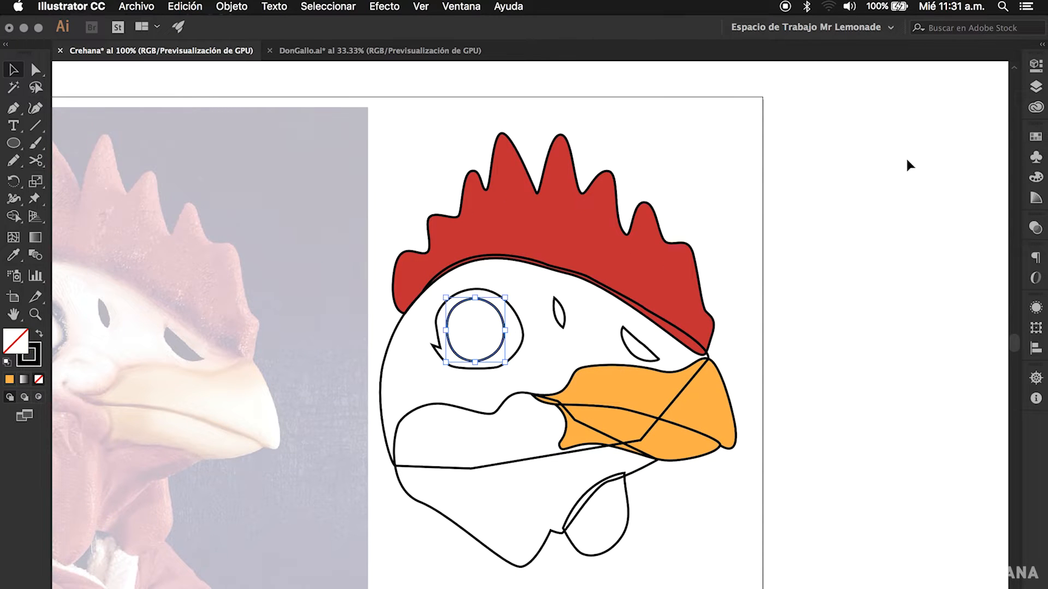
click(1034, 137)
click(886, 176)
click(557, 314)
shift+click(633, 341)
click(1034, 137)
click(886, 176)
Step: Fill the throat shape with bright red and the hanging wattle with the comb's dark red sampled by the Eyedropper
click(514, 396)
click(1035, 136)
click(899, 176)
click(628, 525)
key(i)
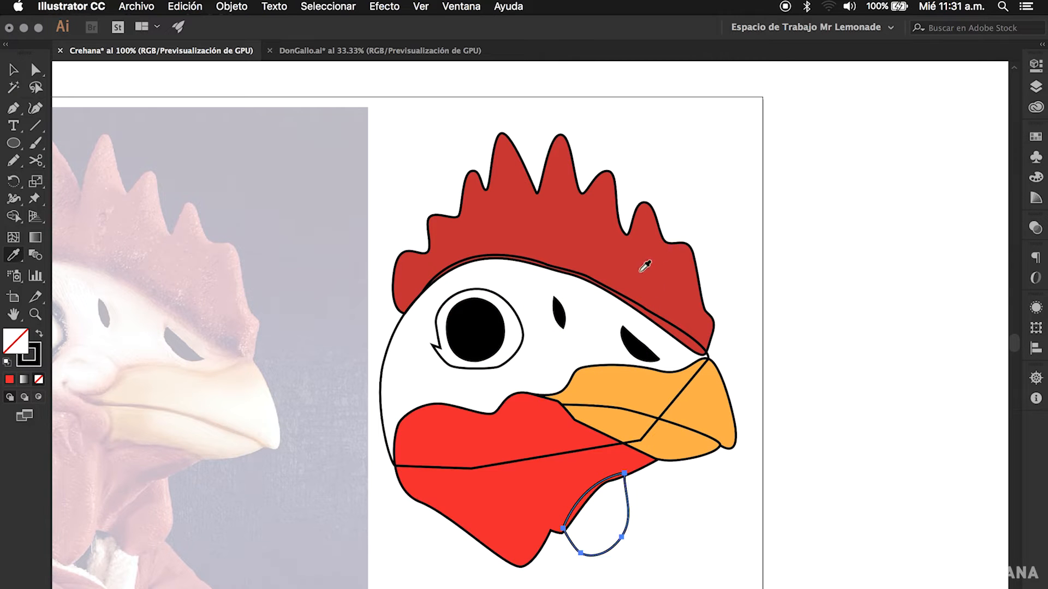
click(660, 259)
key(v)
Step: Fill the head shape with a light gray swatch, and deselect it
click(392, 372)
click(381, 374)
click(1034, 137)
scroll(955, 191, down, 3)
click(971, 201)
click(755, 270)
Step: Fill the outer eye shape with white, and deselect it
drag(523, 338, 575, 329)
click(575, 330)
click(1035, 137)
click(874, 177)
click(769, 219)
scroll(669, 364, left, 2)
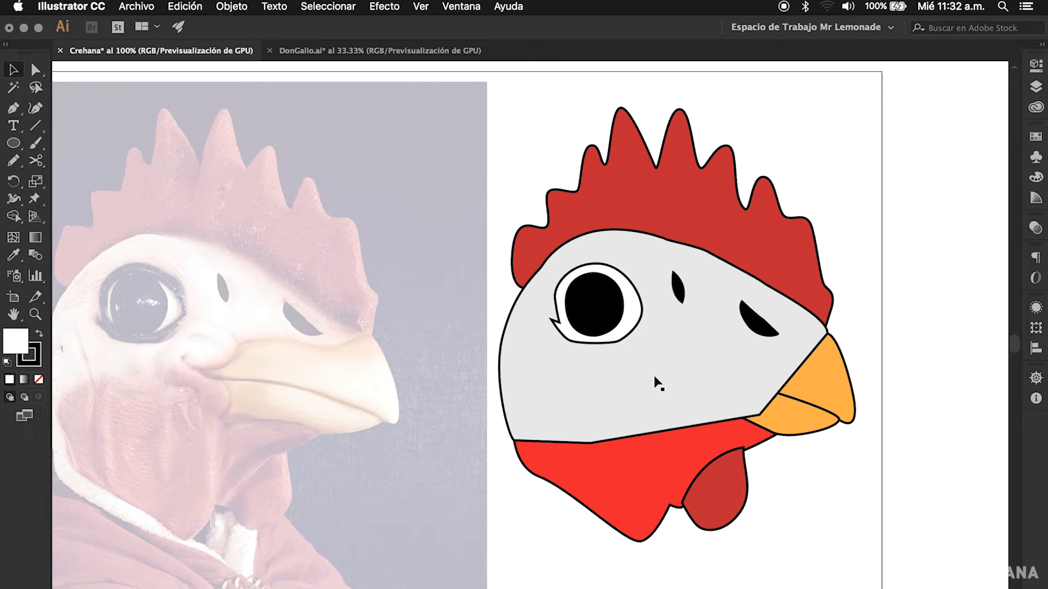
scroll(690, 331, right, 2)
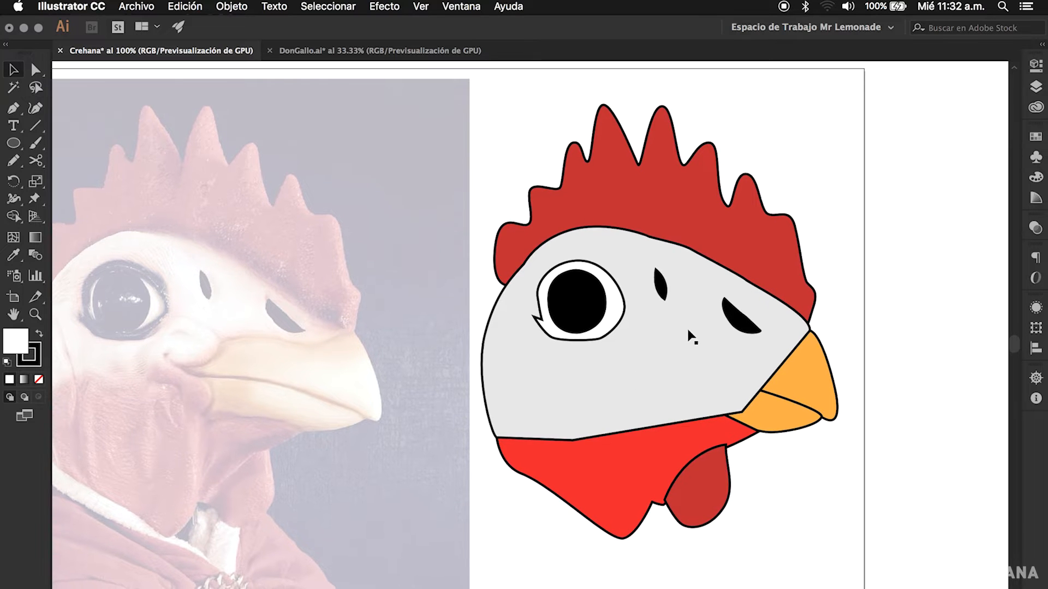
scroll(699, 342, right, 2)
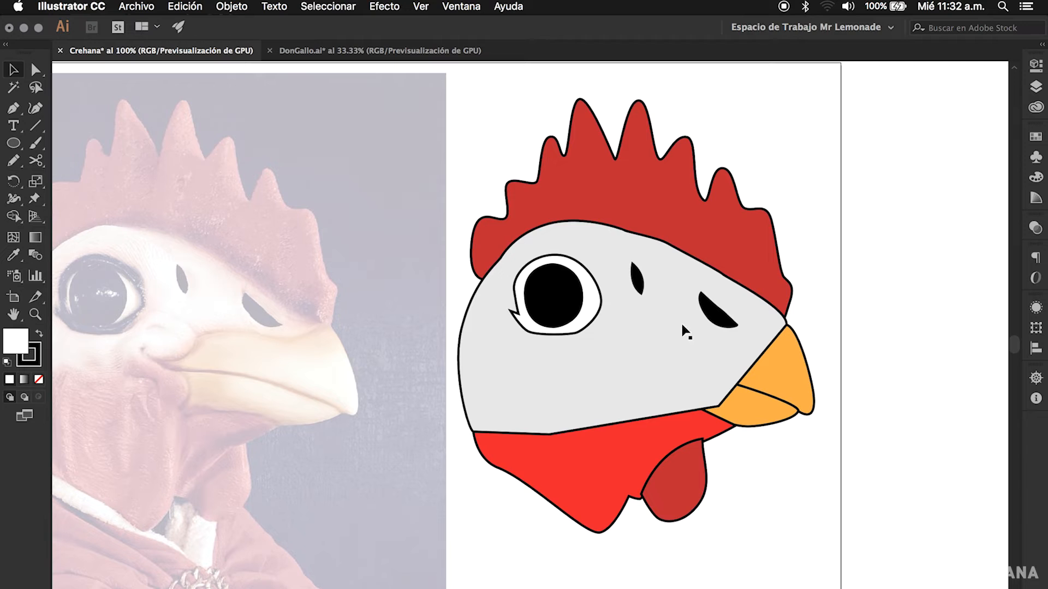
Step: Send the light gray head shape to the back of the stacking order, and deselect it
click(638, 349)
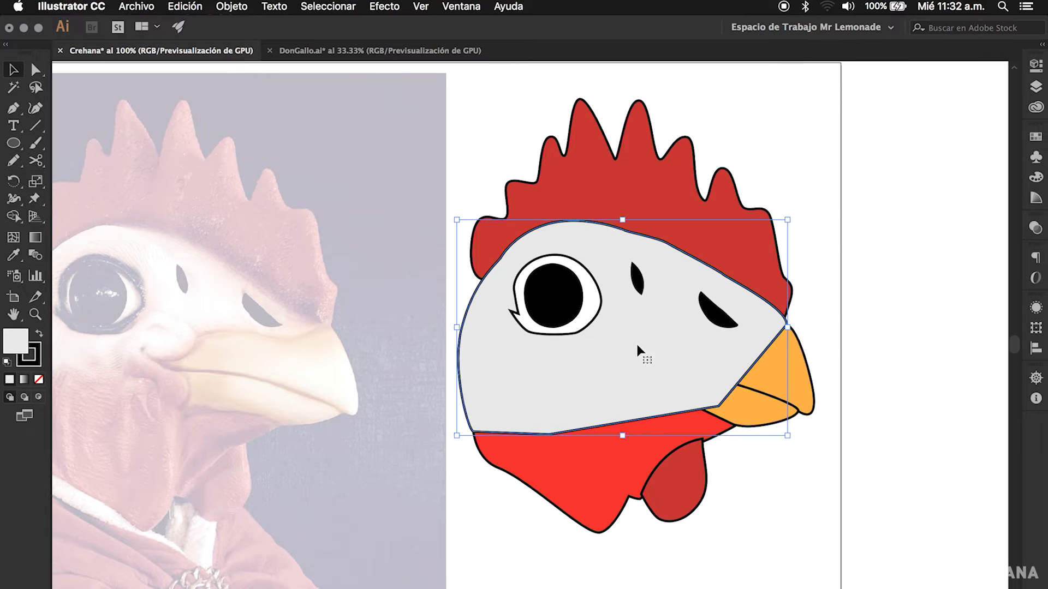
click(646, 343)
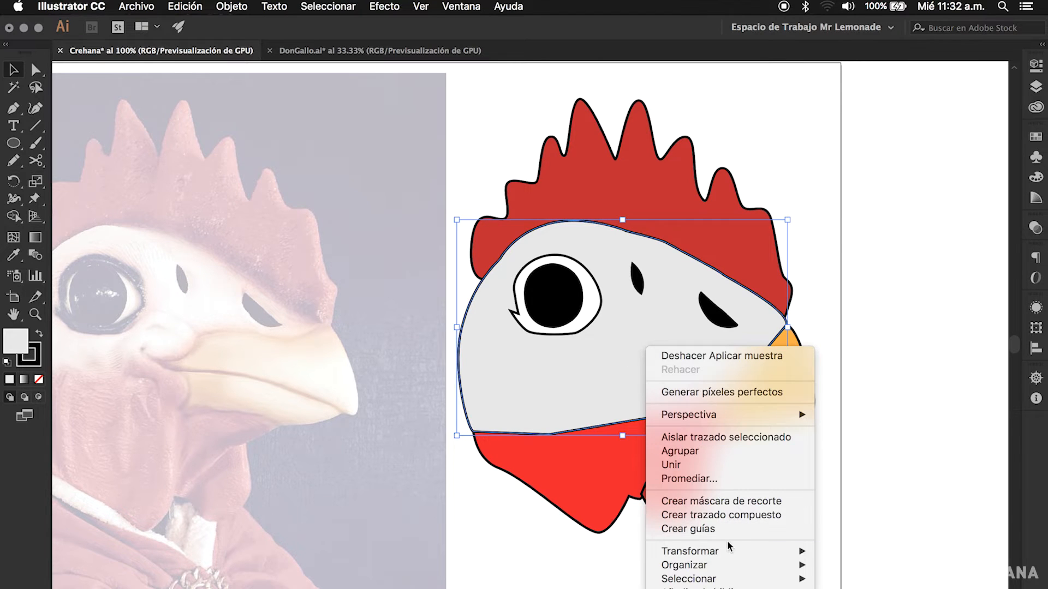
mouse_move(719, 566)
click(851, 588)
click(729, 483)
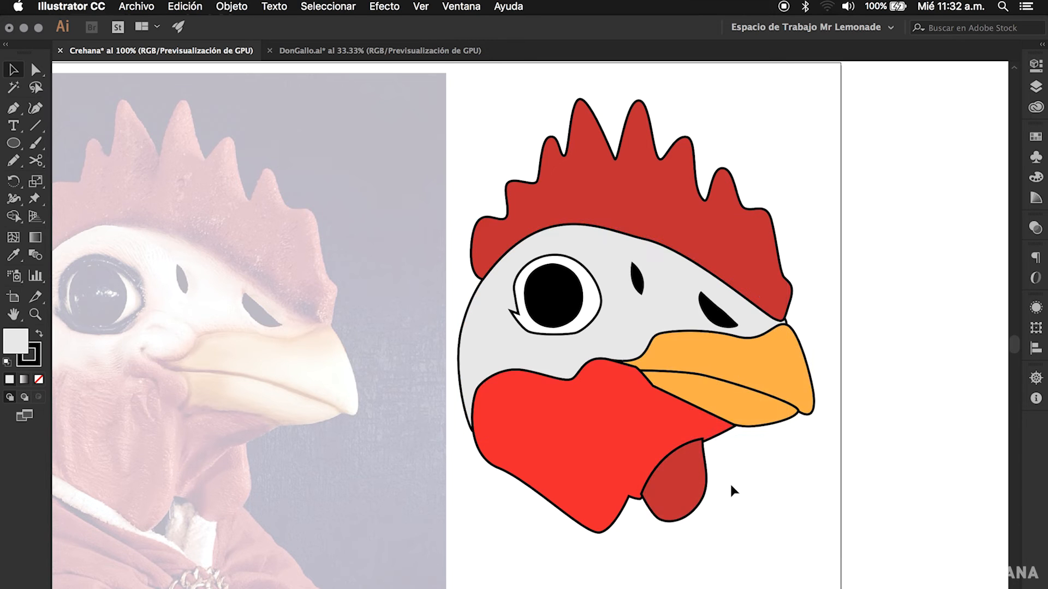
Step: Send the dark red hanging wattle to the back so it sits behind the throat, and deselect it
click(688, 483)
right_click(689, 485)
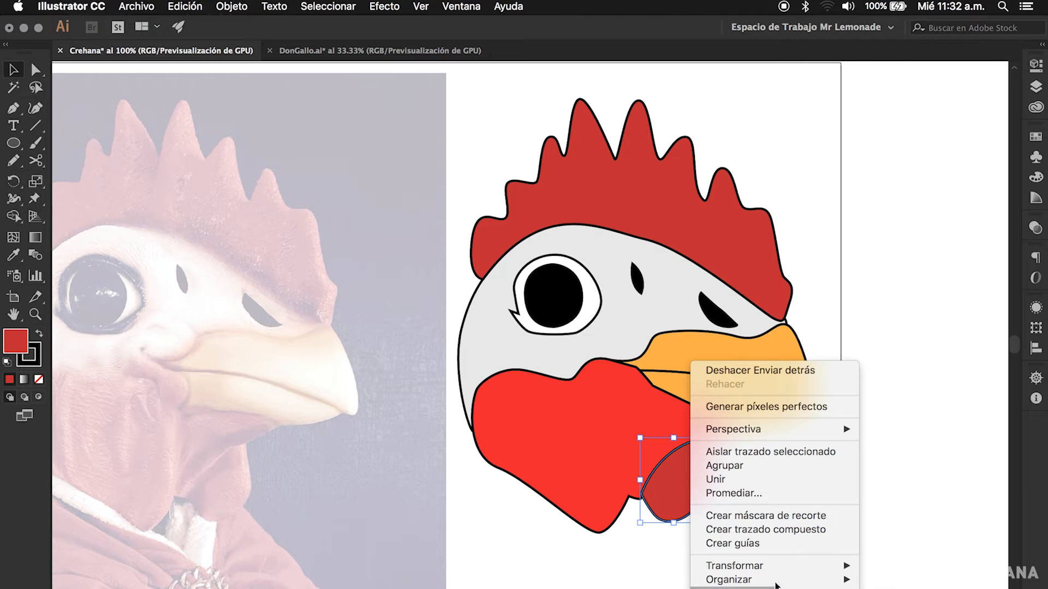
mouse_move(776, 584)
click(895, 588)
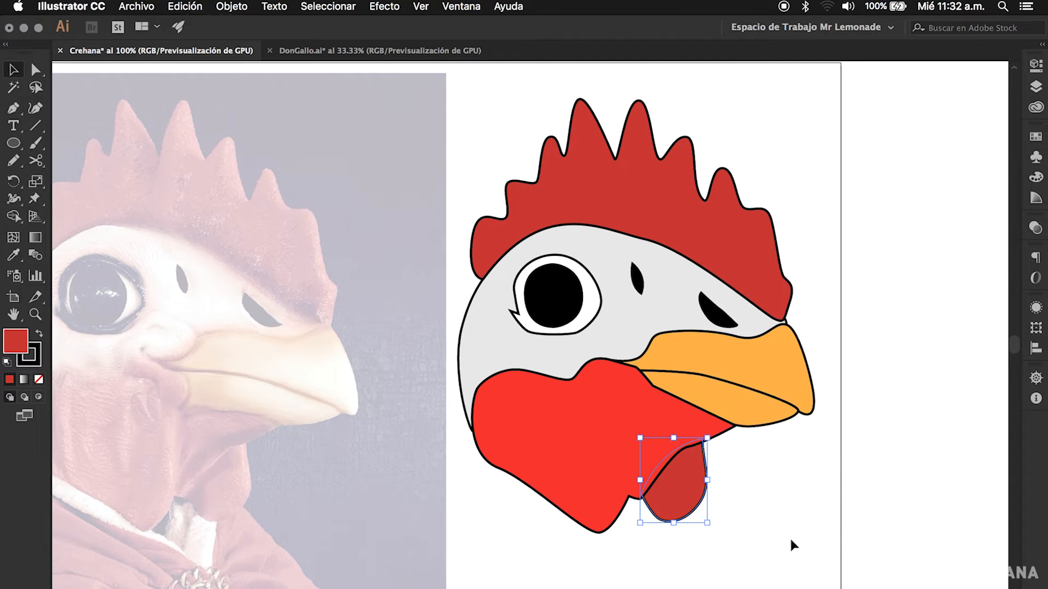
click(781, 514)
Step: Cut the throat and wattle together and paste them in place directly in front of the head shape, behind the beak
click(681, 483)
shift+click(622, 464)
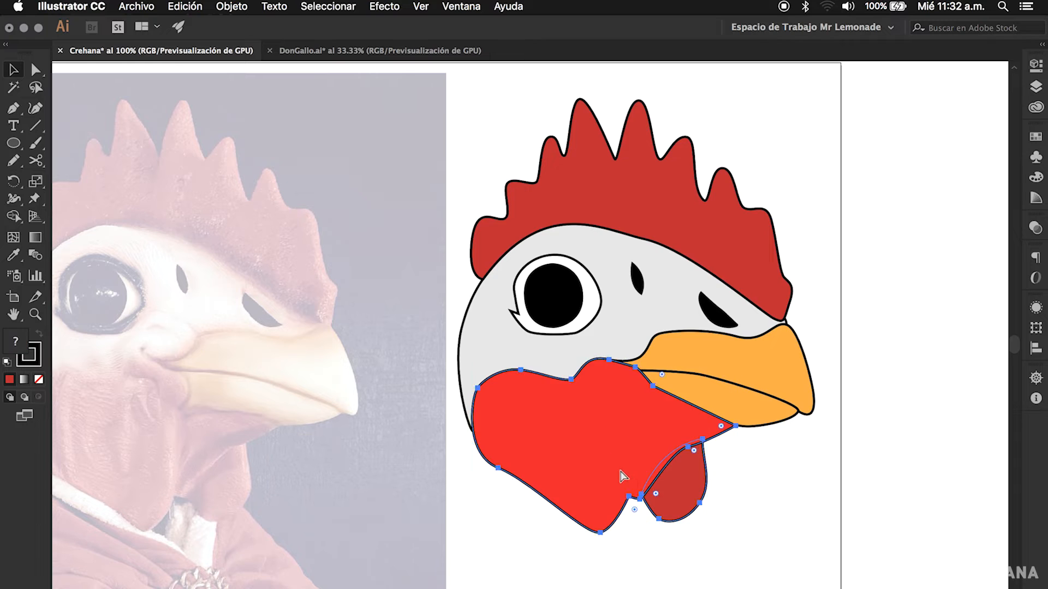
key(Delete)
key(super+z)
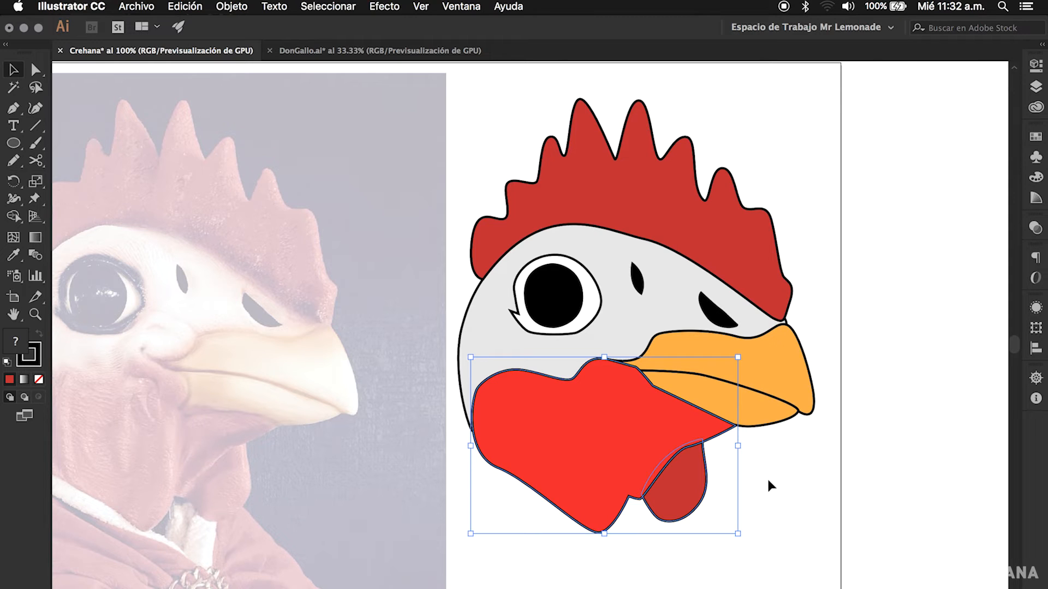
key(a)
key(v)
key(Delete)
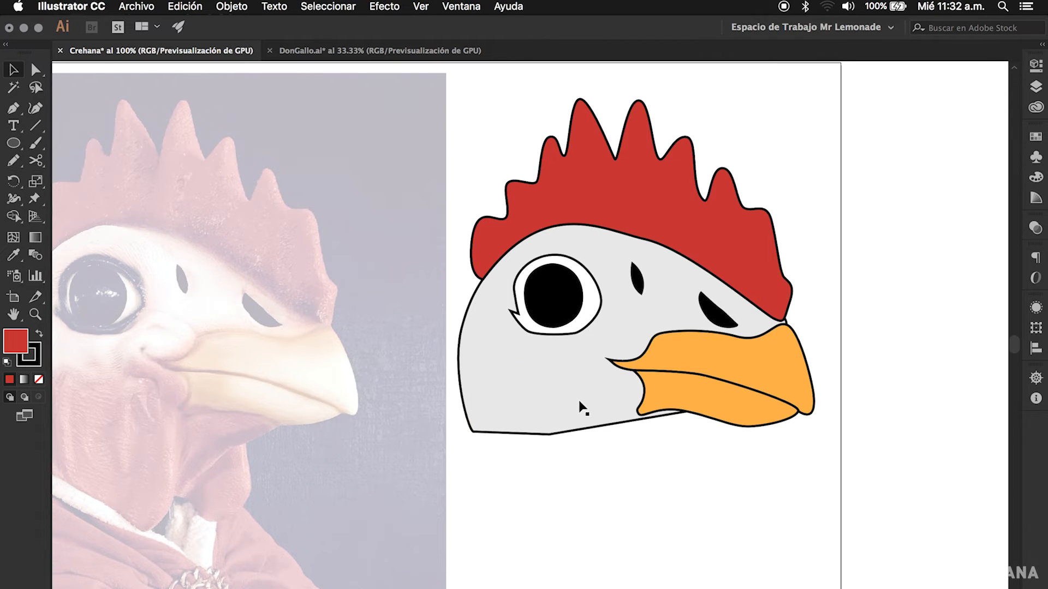
click(604, 345)
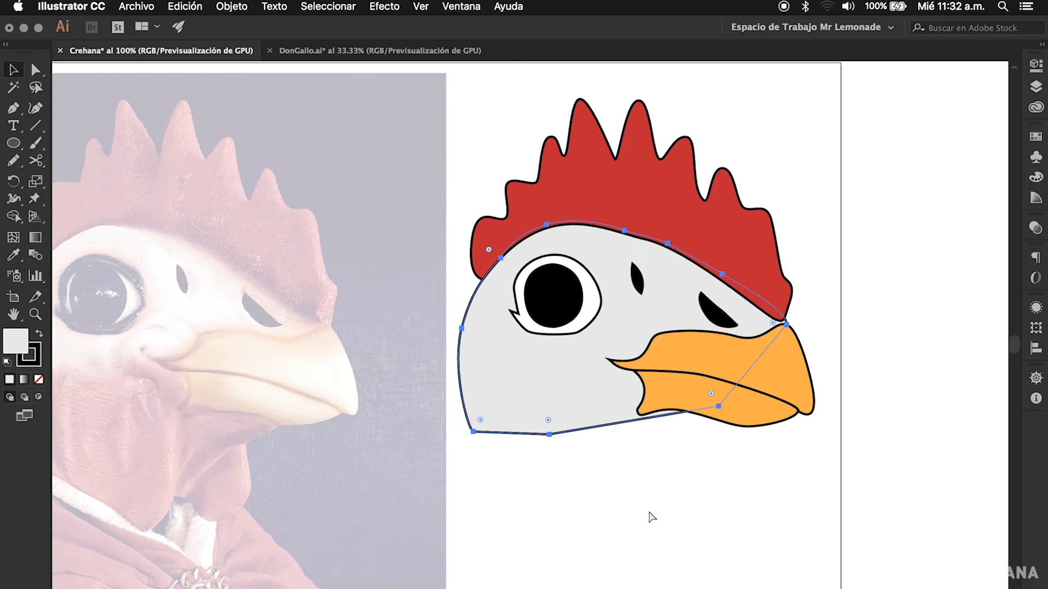
key(super+alt+3)
key(super+g)
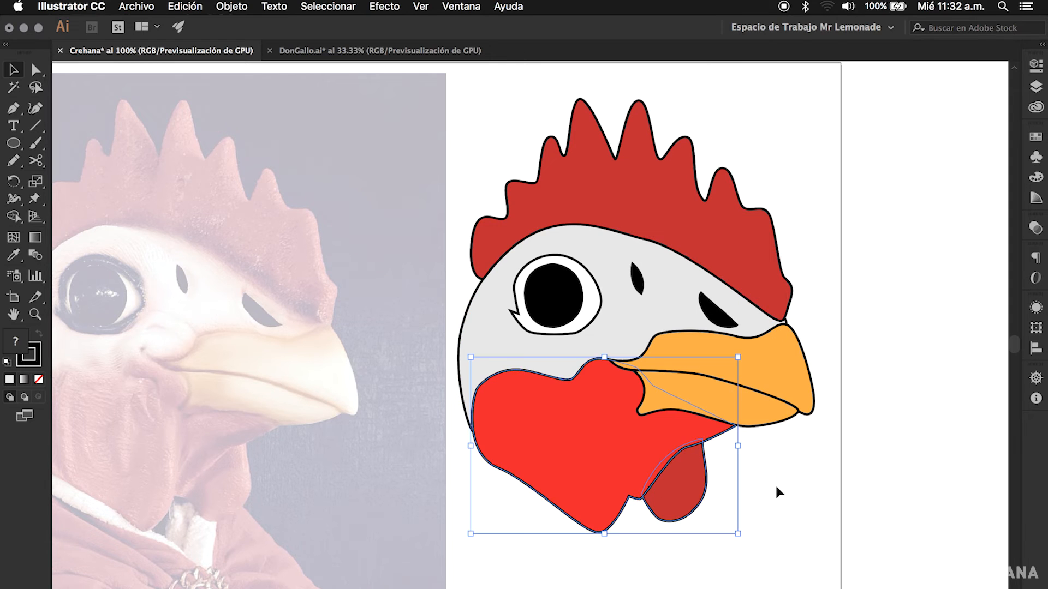
click(777, 488)
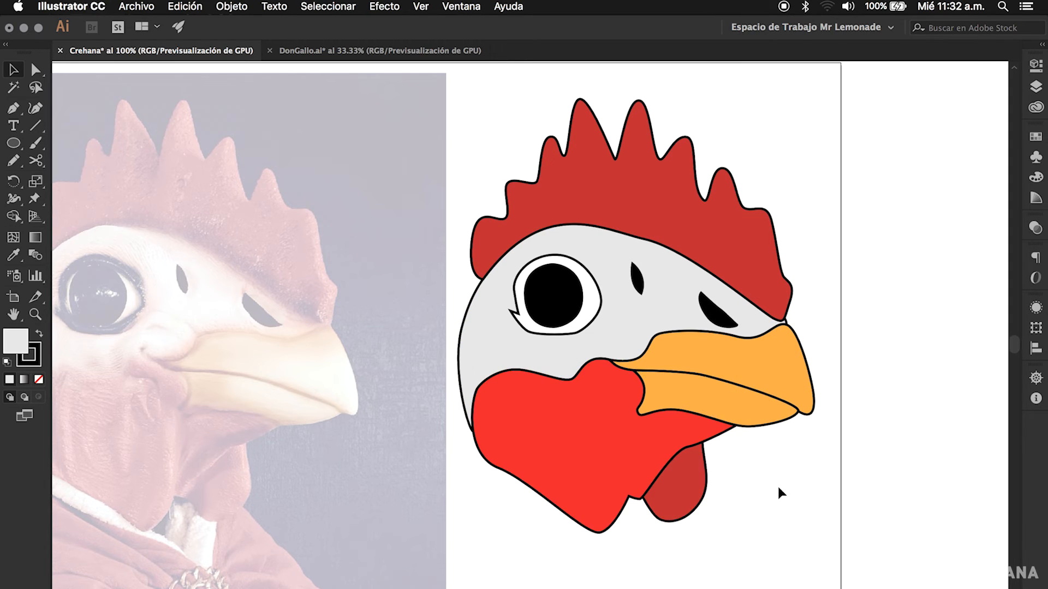
Step: Cut the lower beak and paste it in place directly behind the upper beak, and deselect it
click(741, 410)
key(Delete)
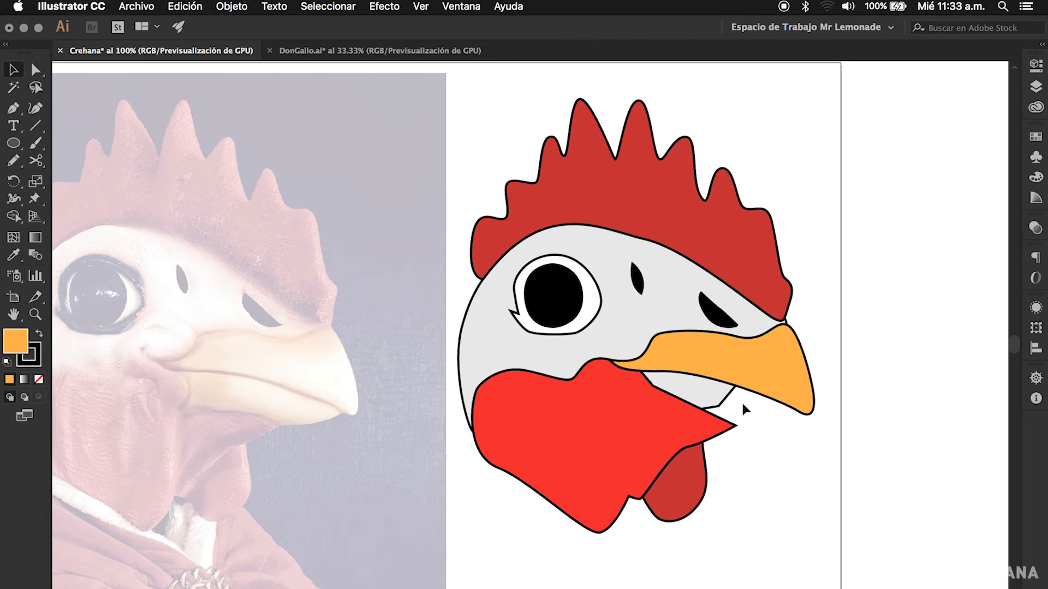
click(756, 384)
key(super+b)
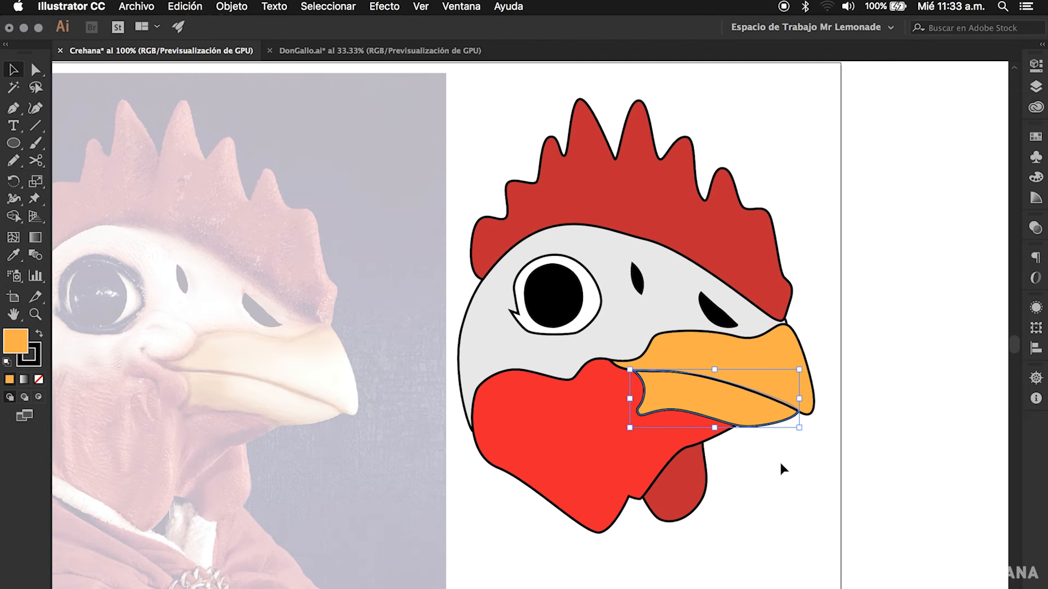
click(784, 476)
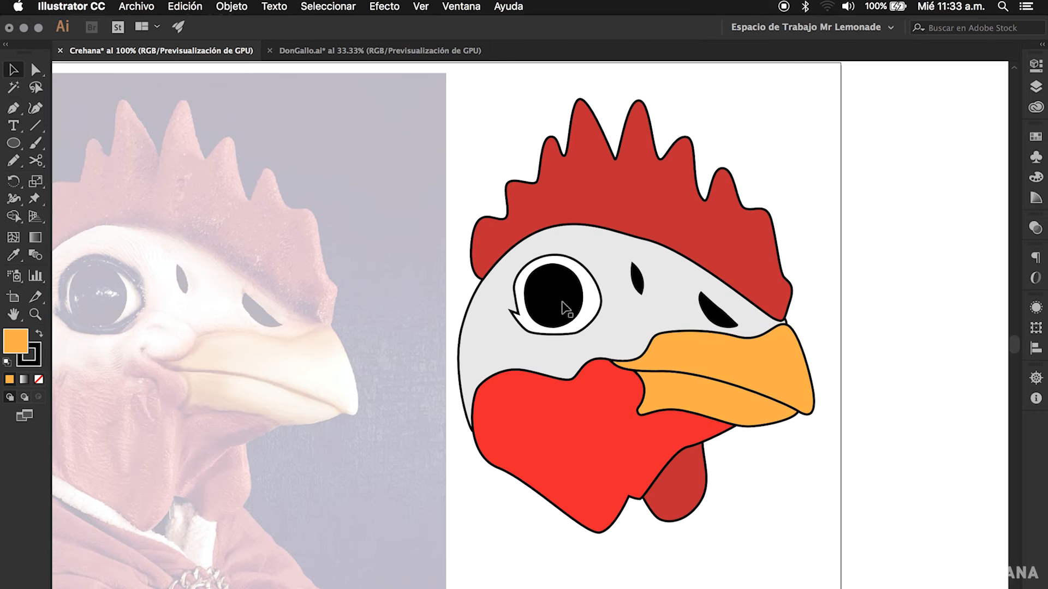
alt+super+click(597, 425)
drag(571, 403, 644, 437)
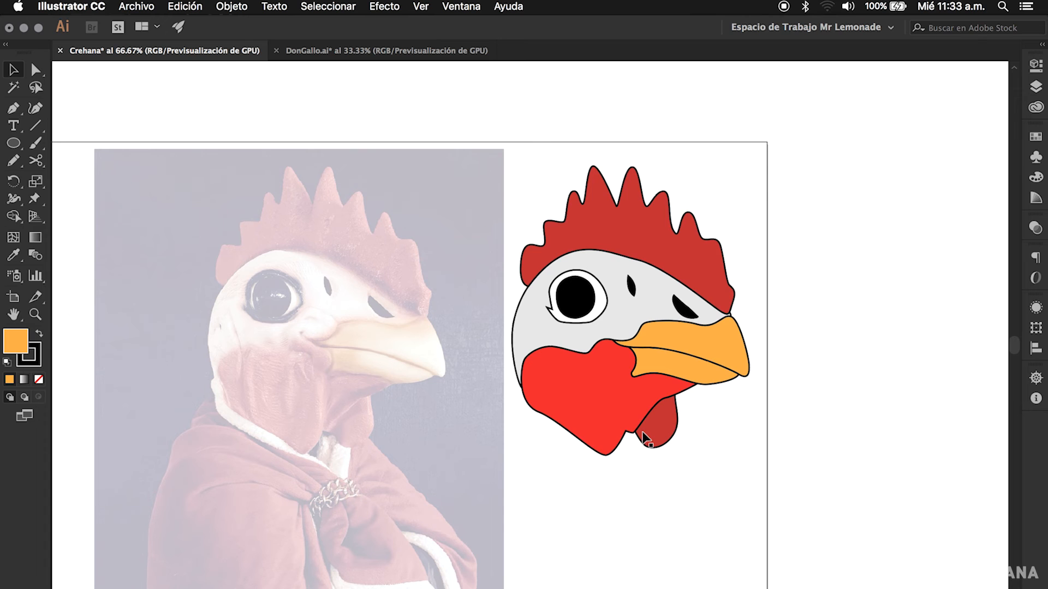
drag(576, 430, 758, 372)
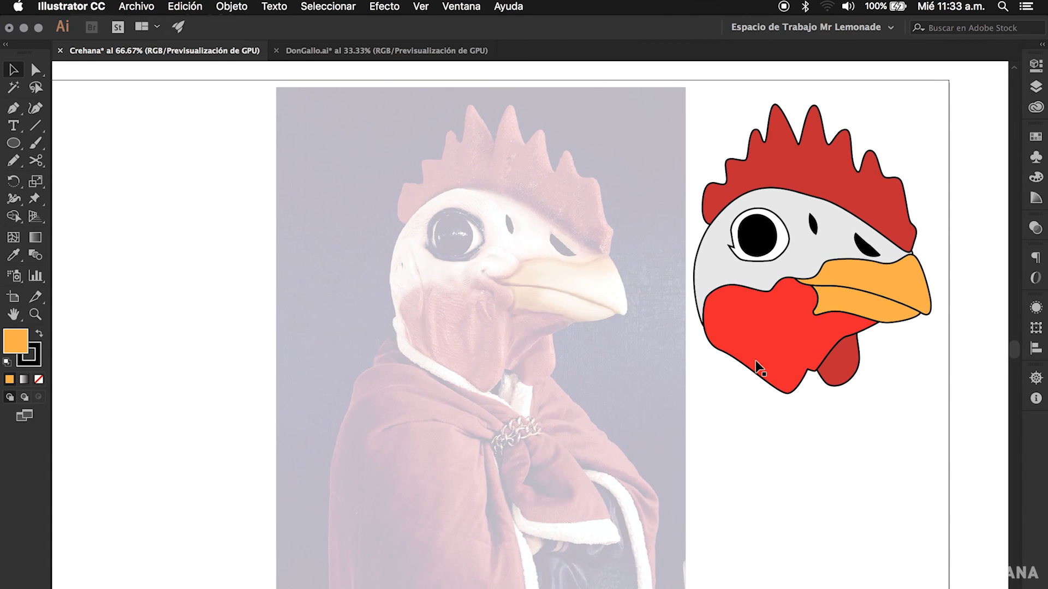